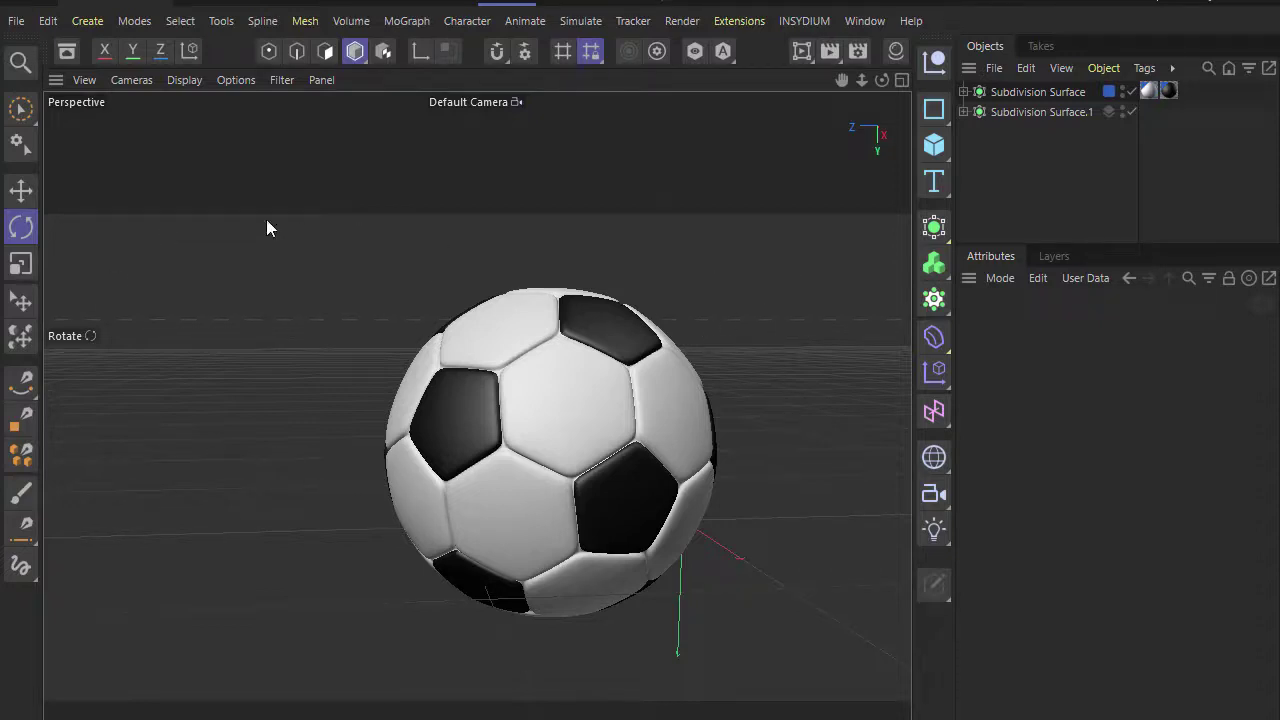
- Inspect the finished soccer ball from two sides, then start a new empty project
mouse_move(700, 430)
left_mouse_down()
mouse_move(743, 451)
mouse_move(633, 512)
mouse_move(460, 383)
mouse_move(543, 520)
mouse_move(603, 497)
left_mouse_up()
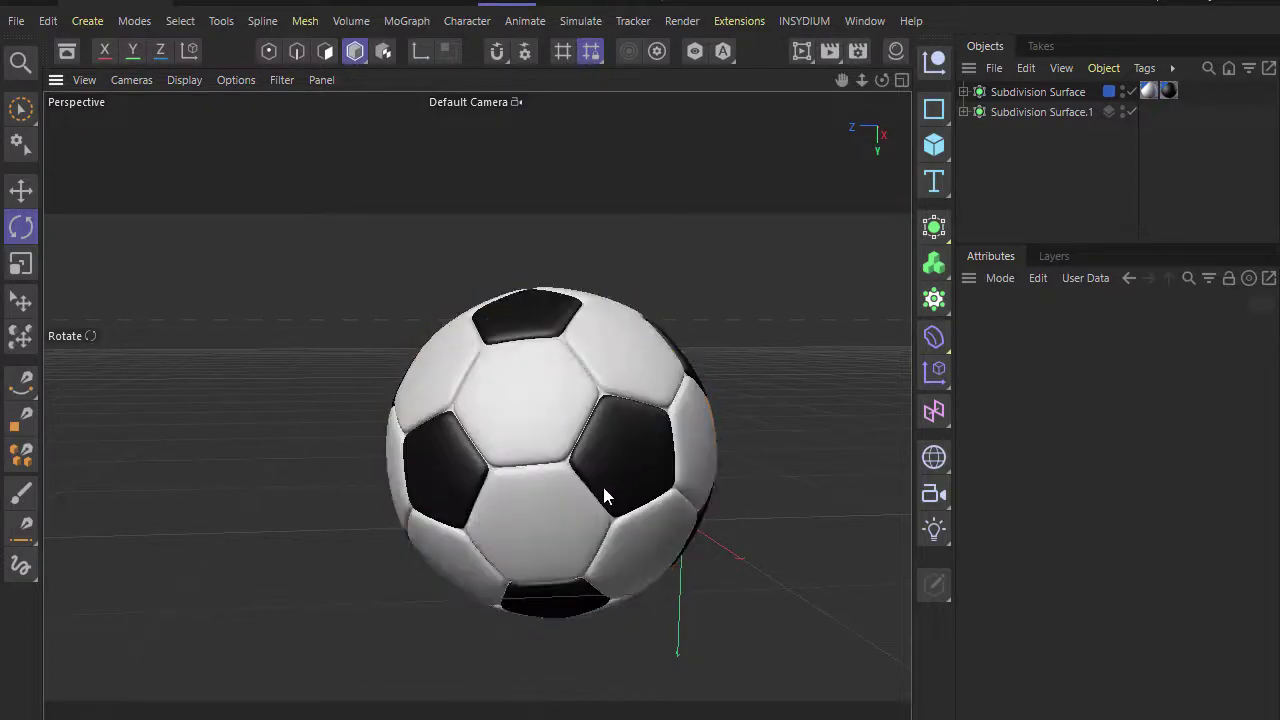
left_click_drag(448, 438, 747, 367)
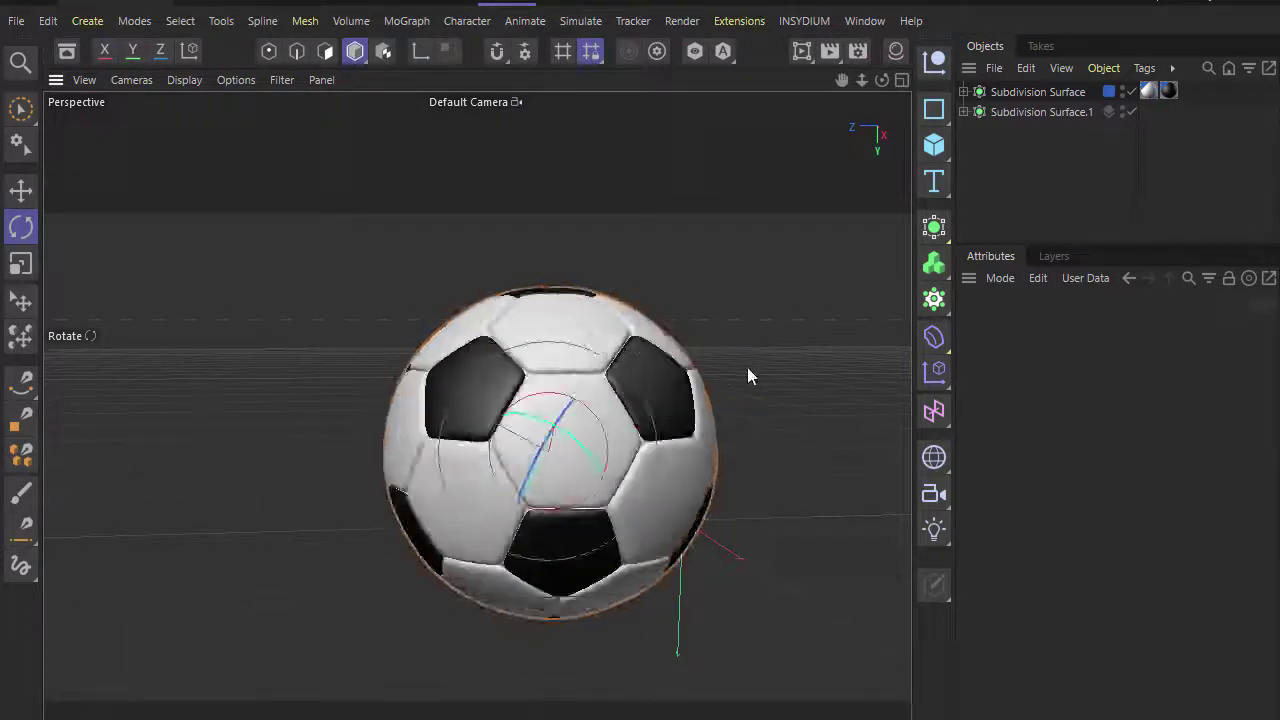
left_click(15, 21)
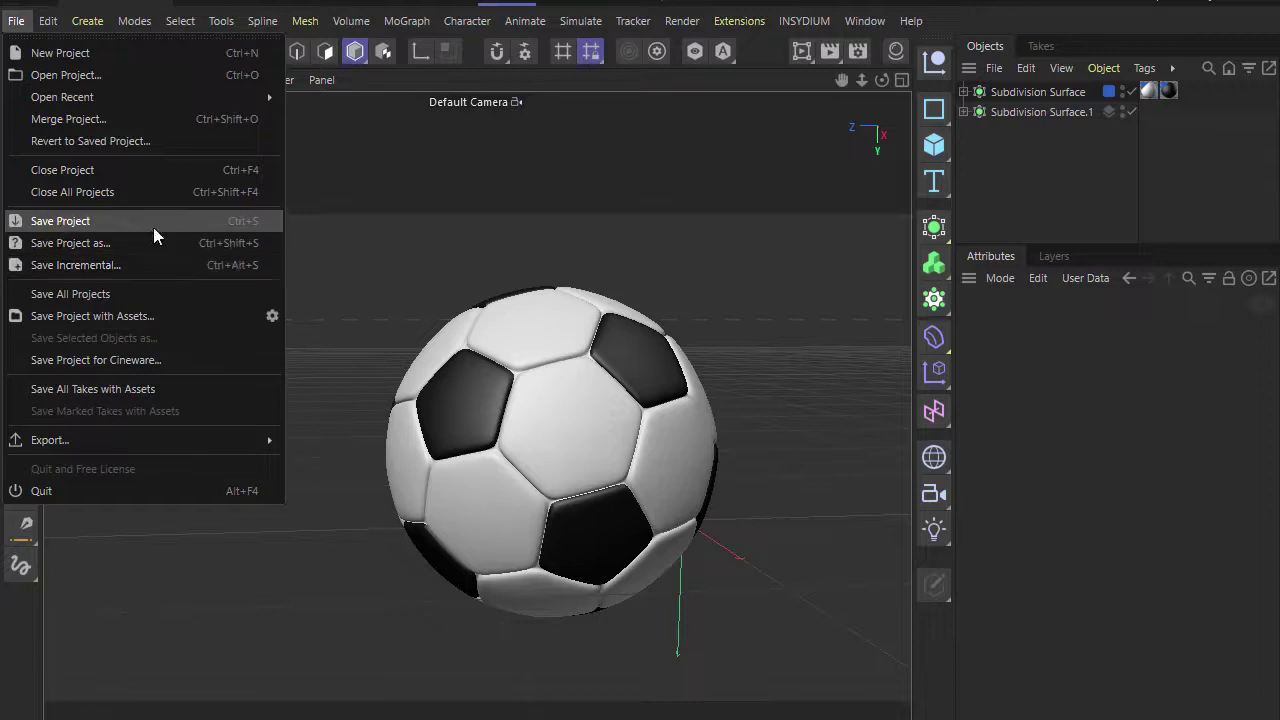
left_click(131, 54)
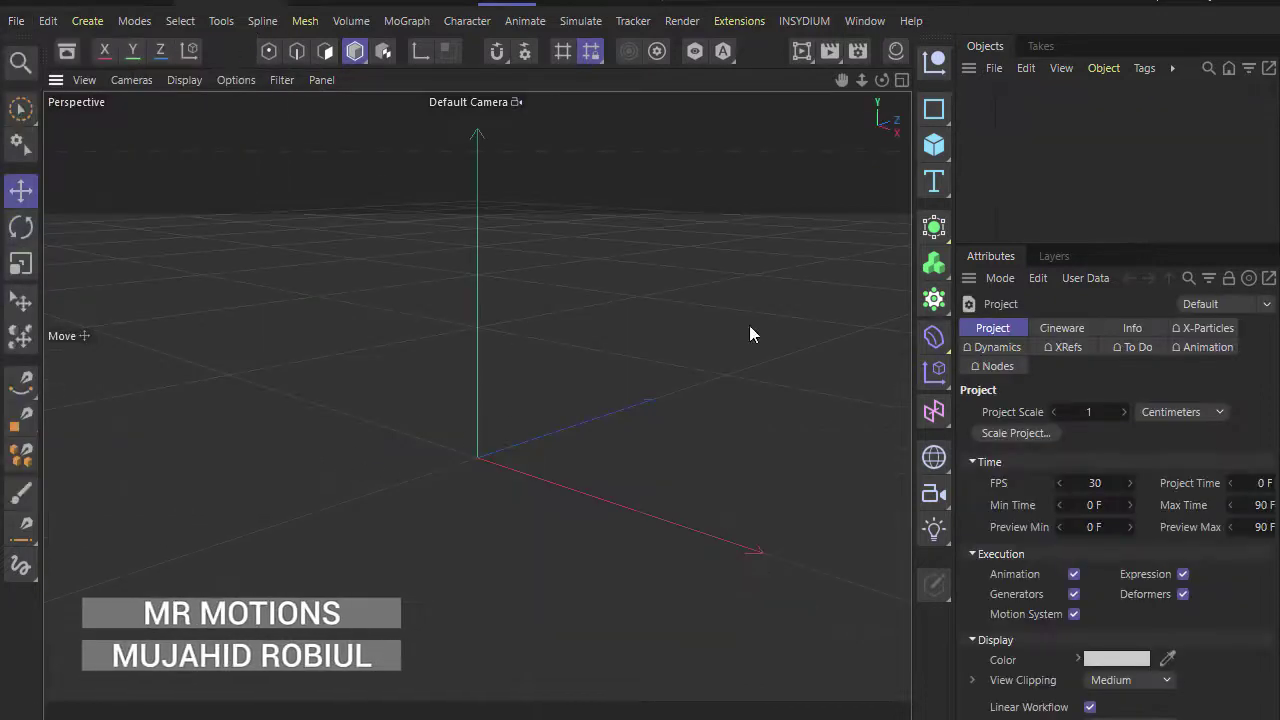
- Add a Platonic object set to Bucky type and make it an editable polygon object
left_click(942, 146)
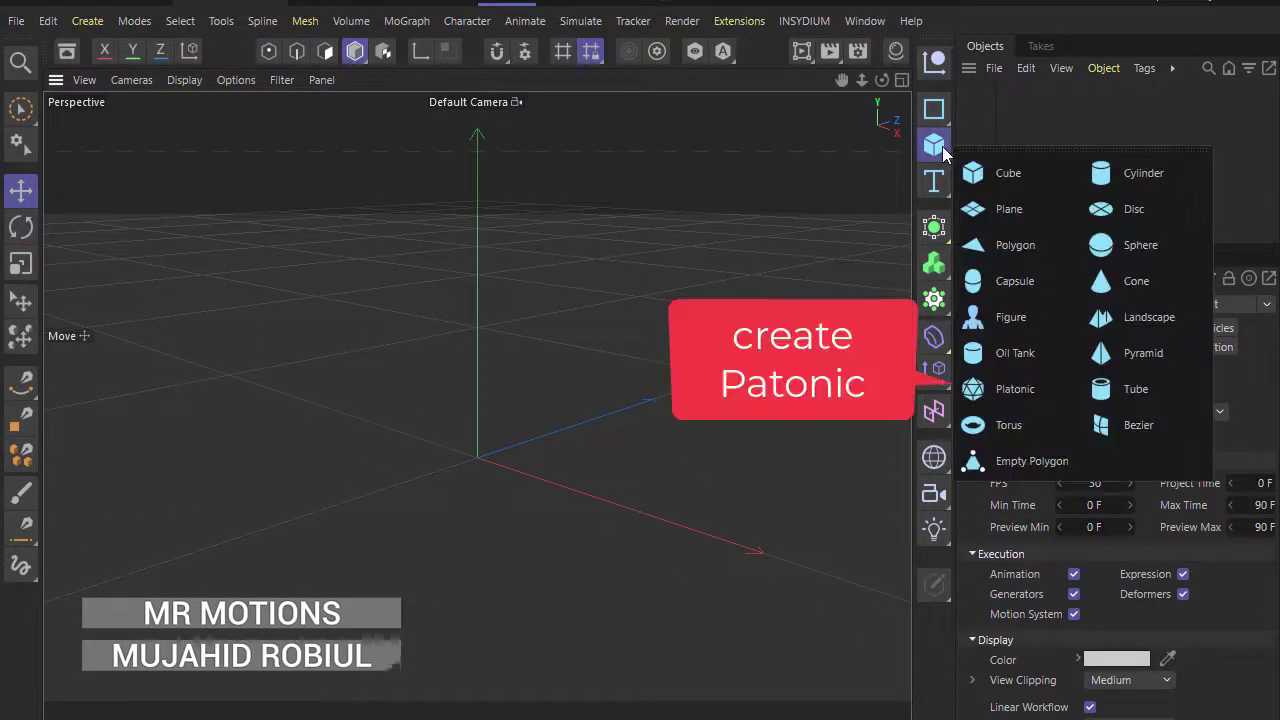
left_click(1003, 394)
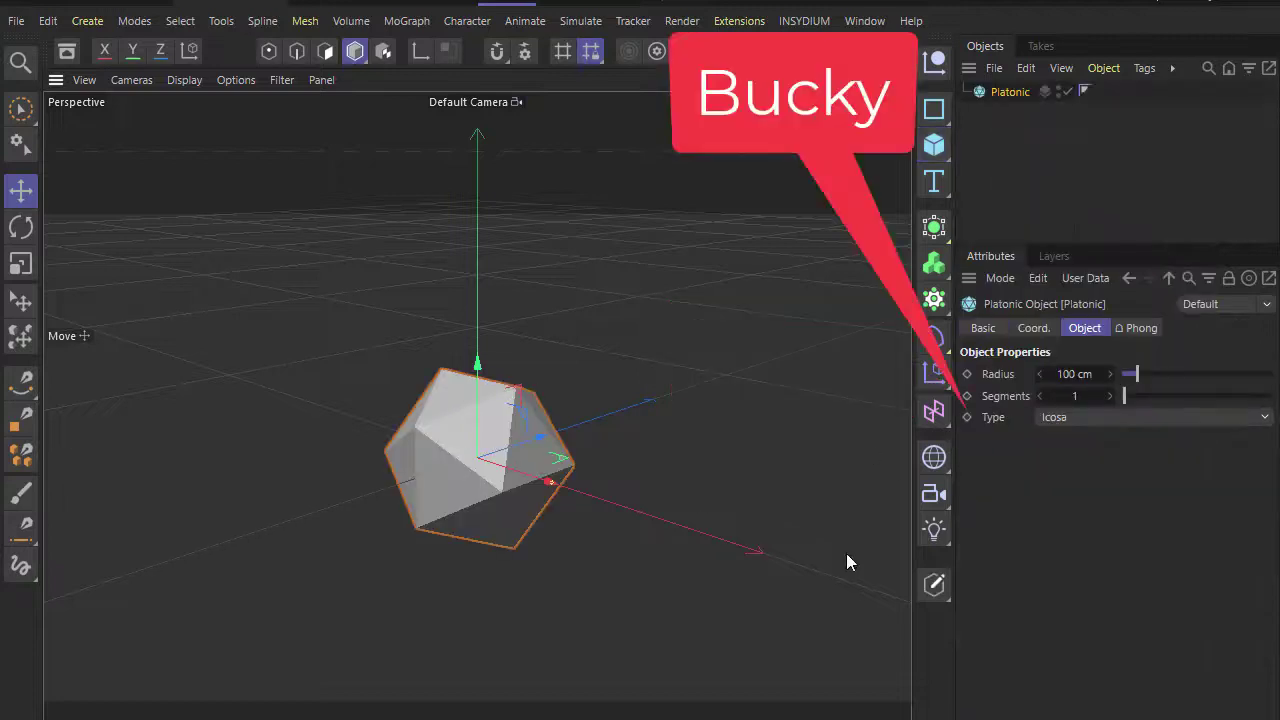
left_click(1117, 426)
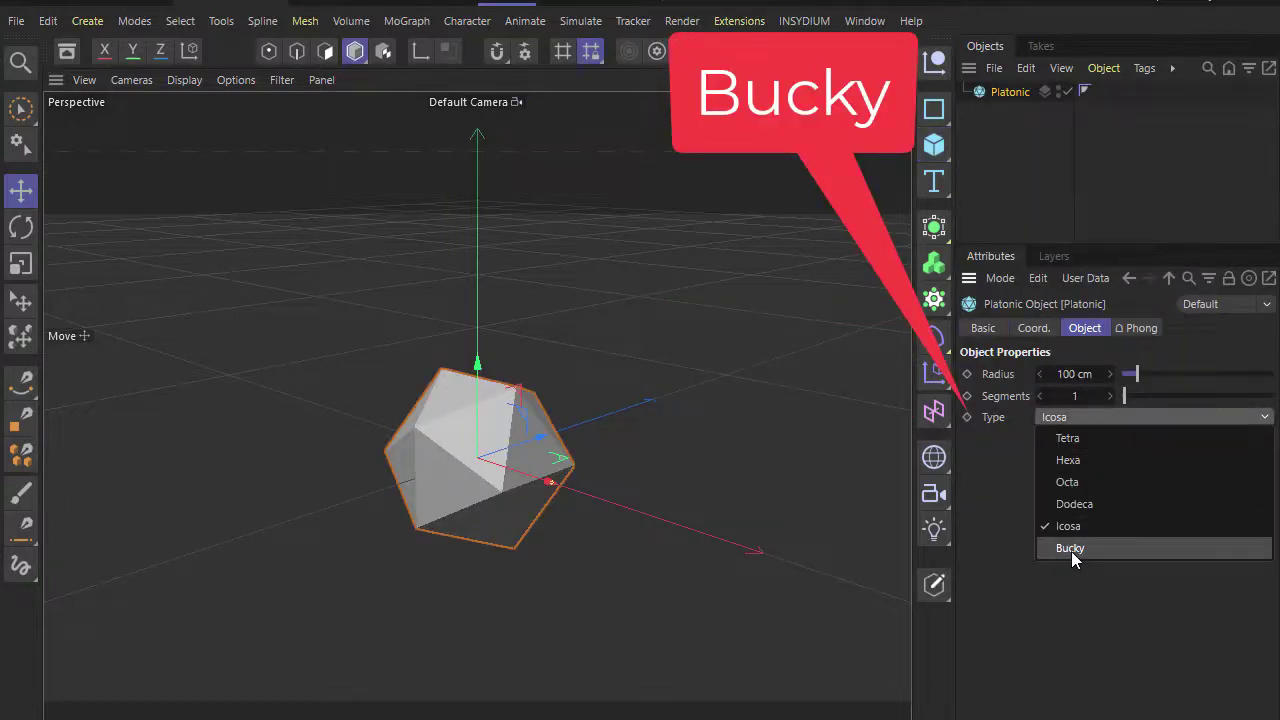
left_click(1071, 551)
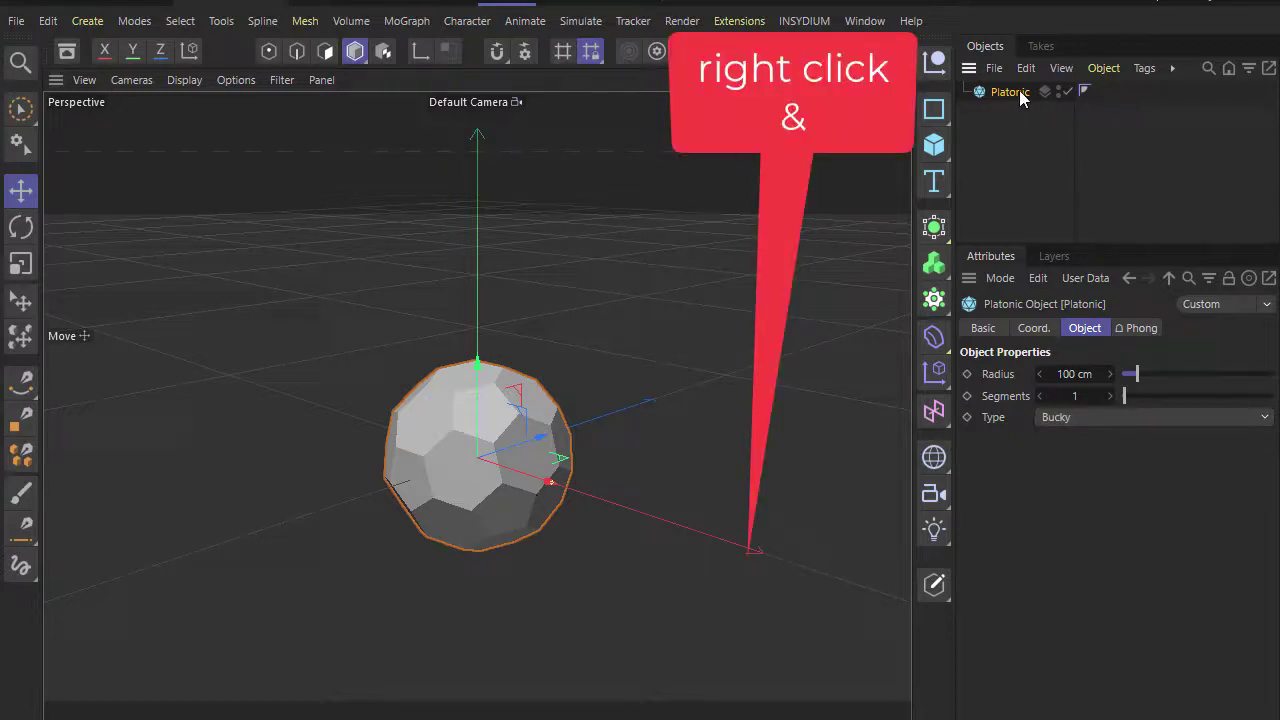
right_click(1019, 92)
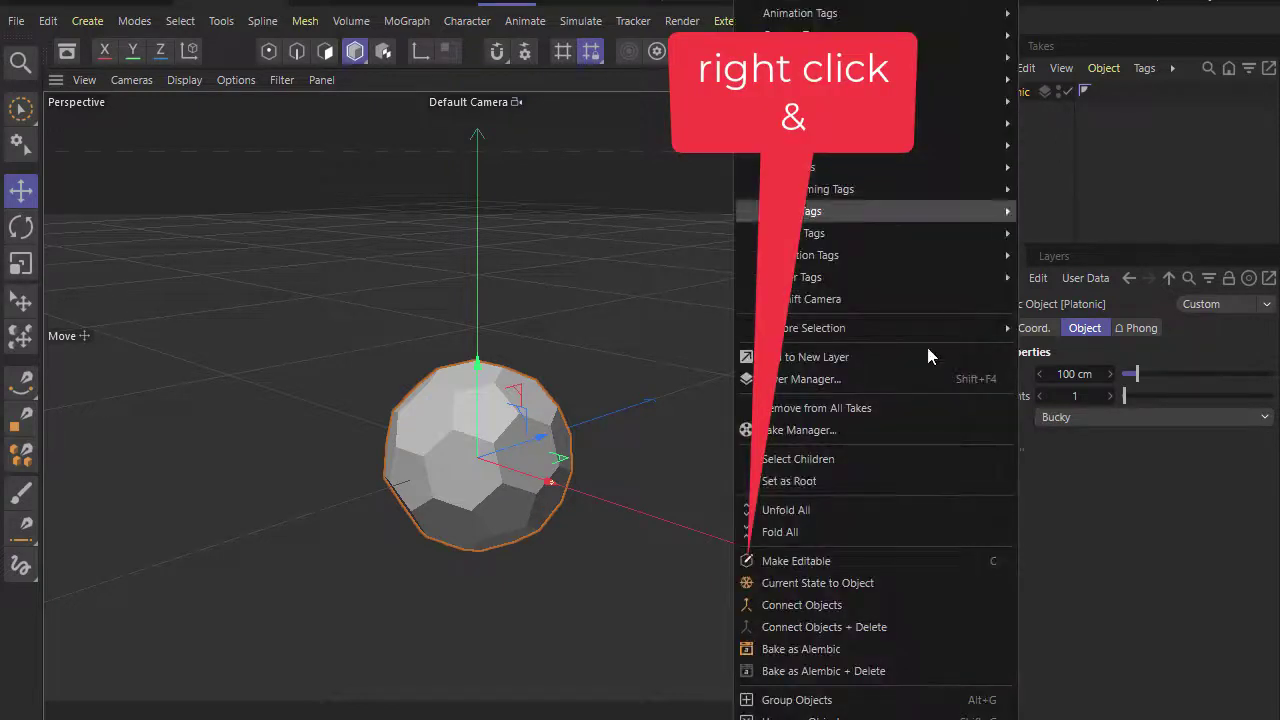
left_click(859, 563)
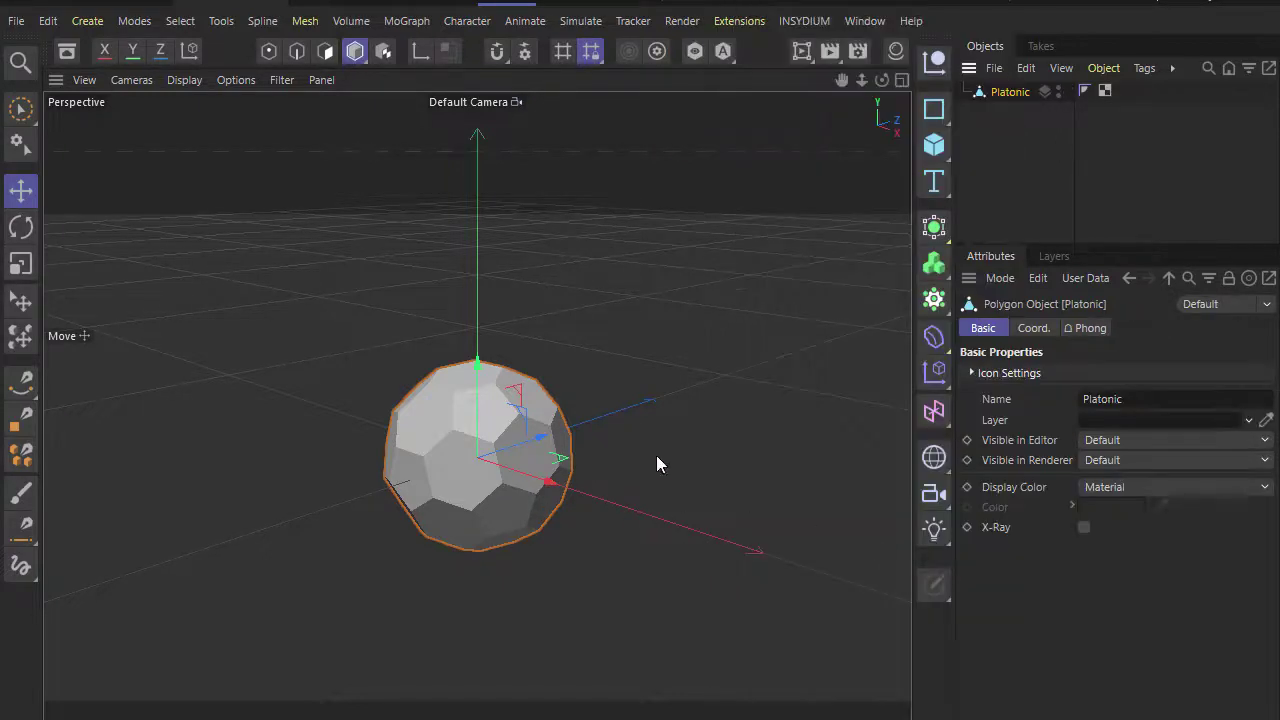
- Zoom in on the Platonic, set Quick Shading (Lines) display and switch to Edges mode
scroll(487, 459, "up", 2)
scroll(487, 459, "up", 3)
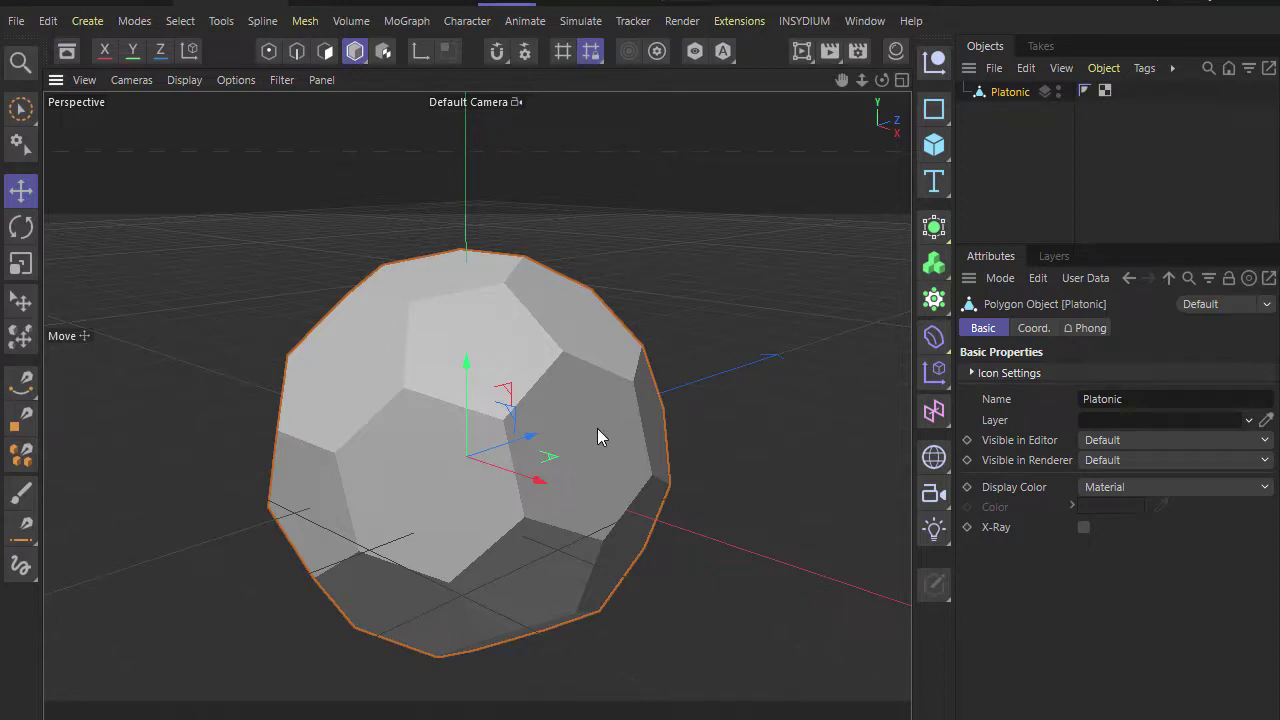
left_click_drag(597, 428, 624, 311, "alt")
left_click(184, 80)
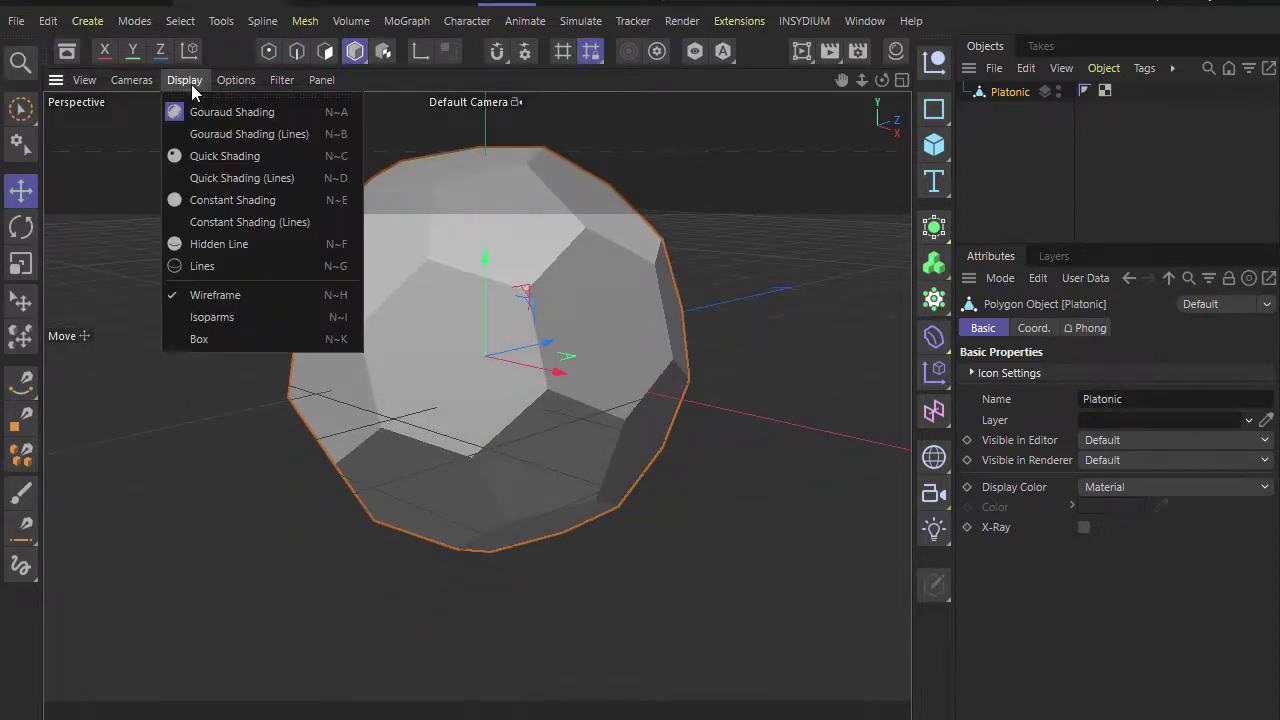
left_click(196, 176)
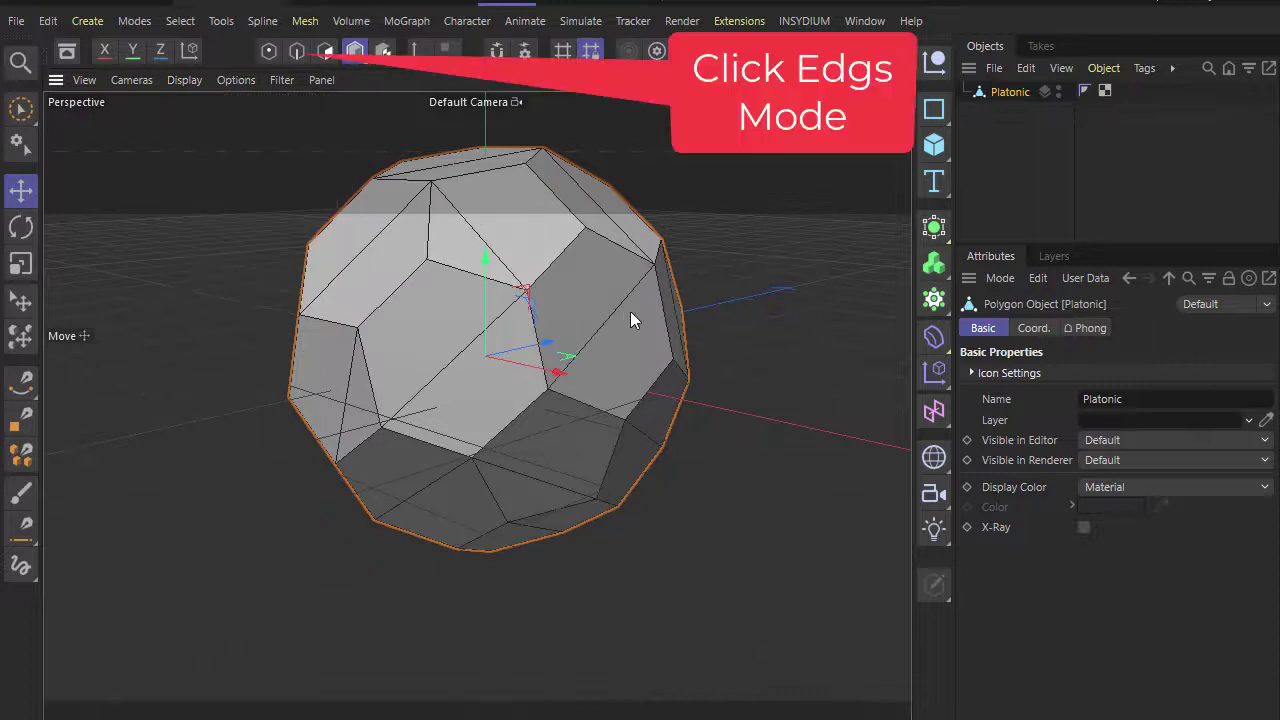
left_click(297, 50)
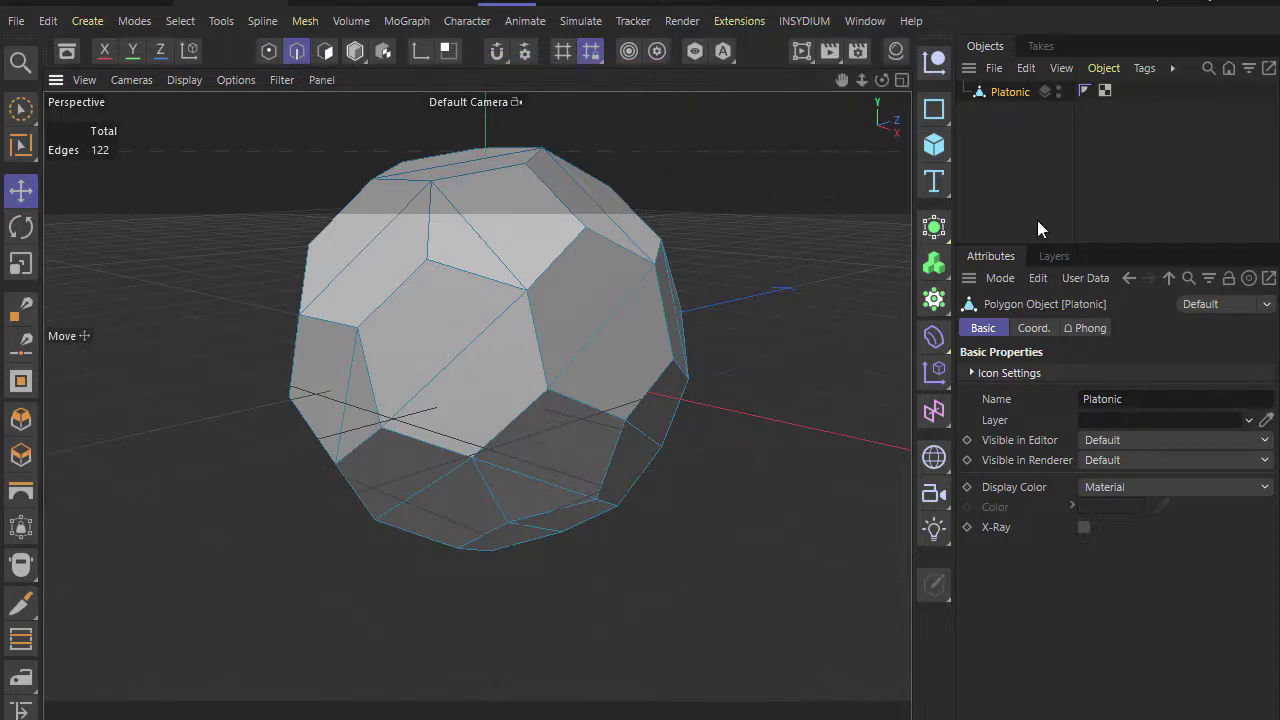
- Select the twelve face-splitting edges on the visible side of the Bucky mesh
left_click(475, 339)
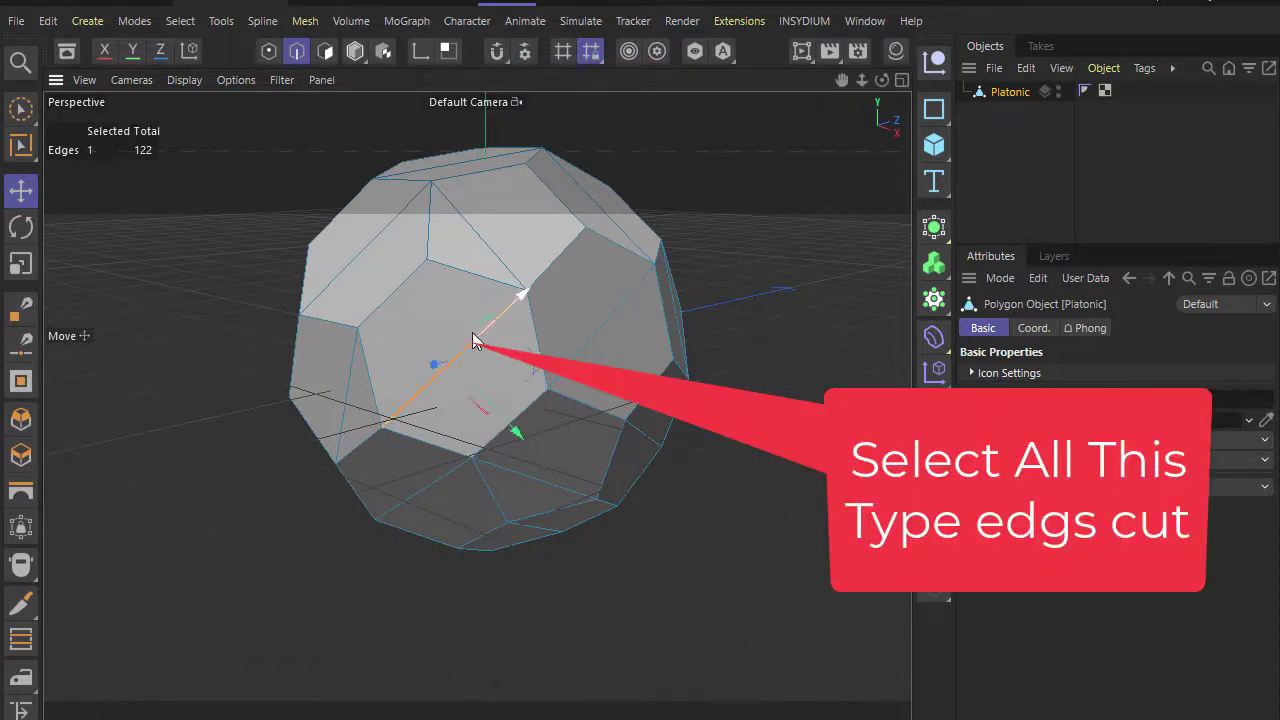
left_click(400, 243, "shift")
left_click(475, 234, "shift")
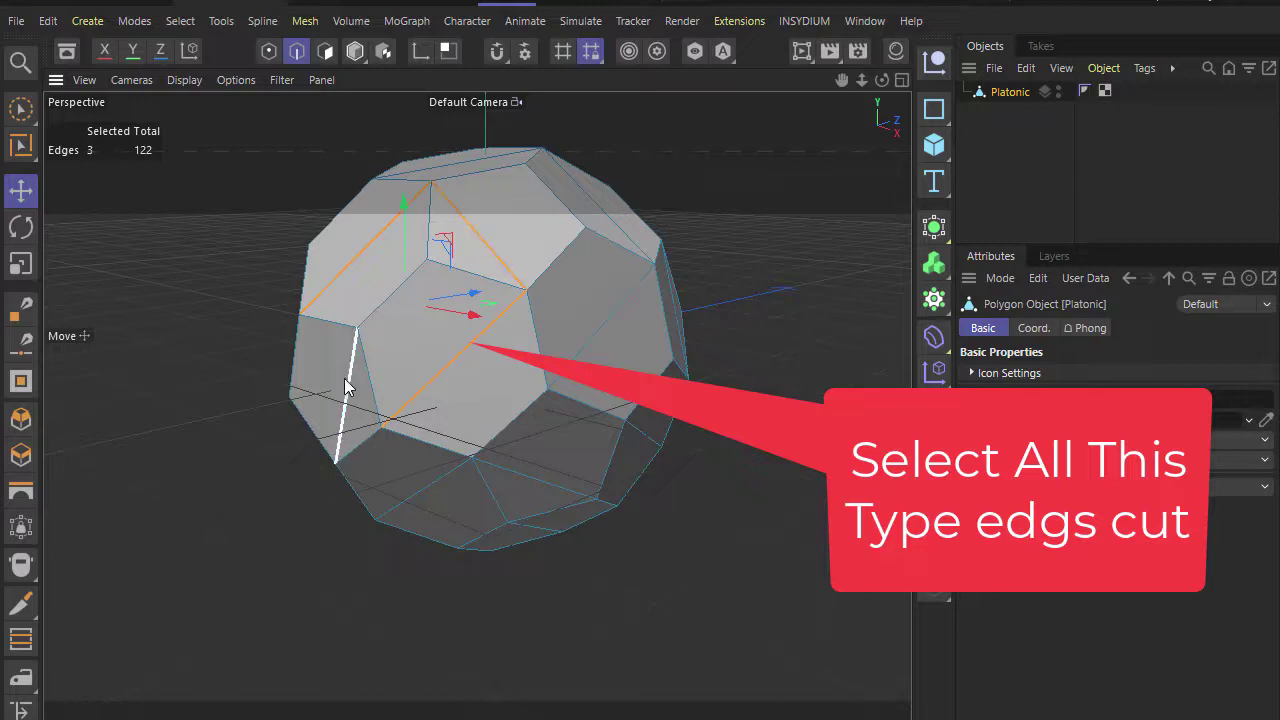
left_click(344, 378, "shift")
left_click(422, 481, "shift")
left_click(546, 443, "shift")
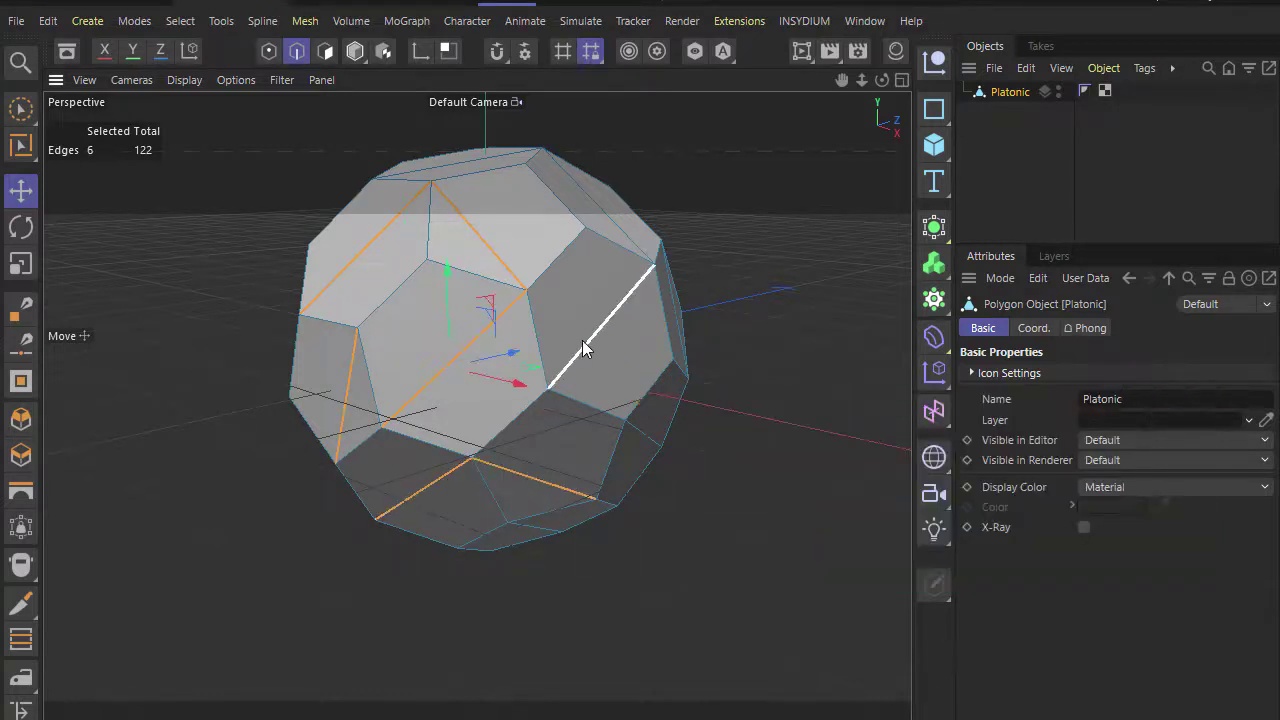
left_click(583, 347, "shift")
left_click(609, 213, "shift")
left_click(479, 162, "shift")
left_click(607, 375, "shift")
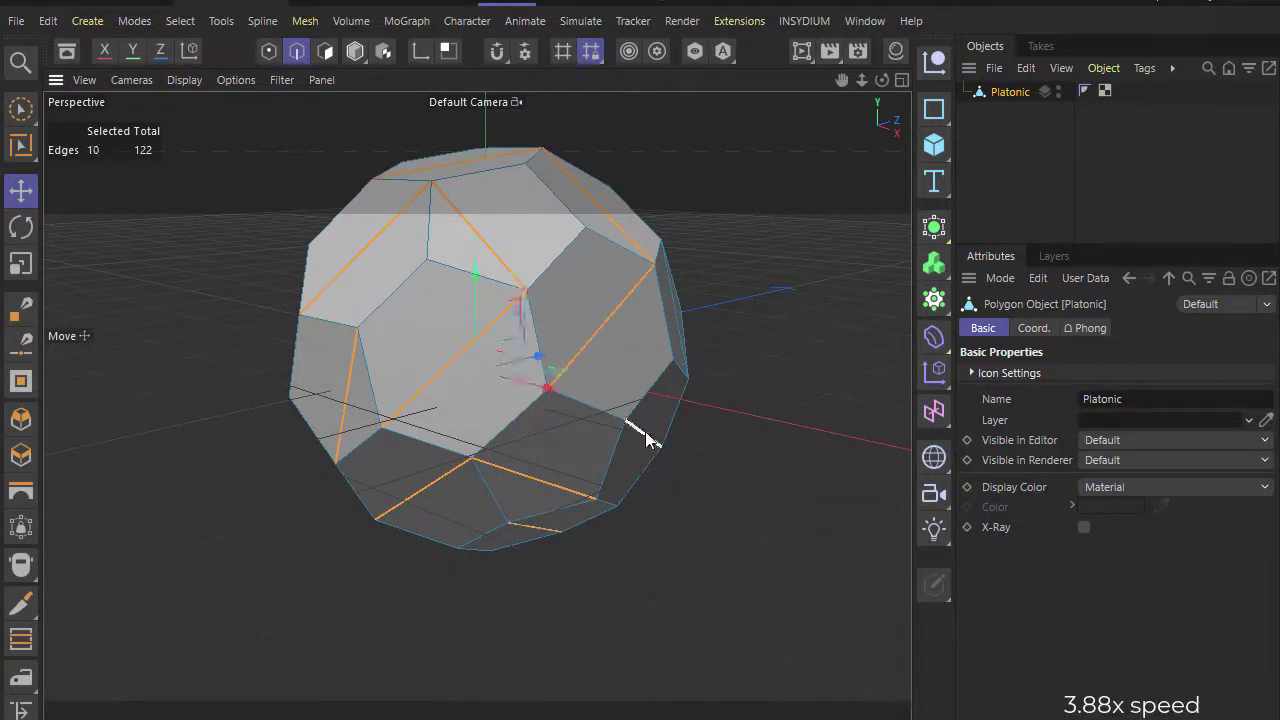
left_click(645, 431, "shift")
left_click(676, 300, "shift")
- Orbit around the mesh and add the remaining face-splitting edges, reaching 32 selected
mouse_move(613, 366)
left_mouse_down("alt")
mouse_move(609, 236)
mouse_move(325, 326)
left_mouse_up("alt")
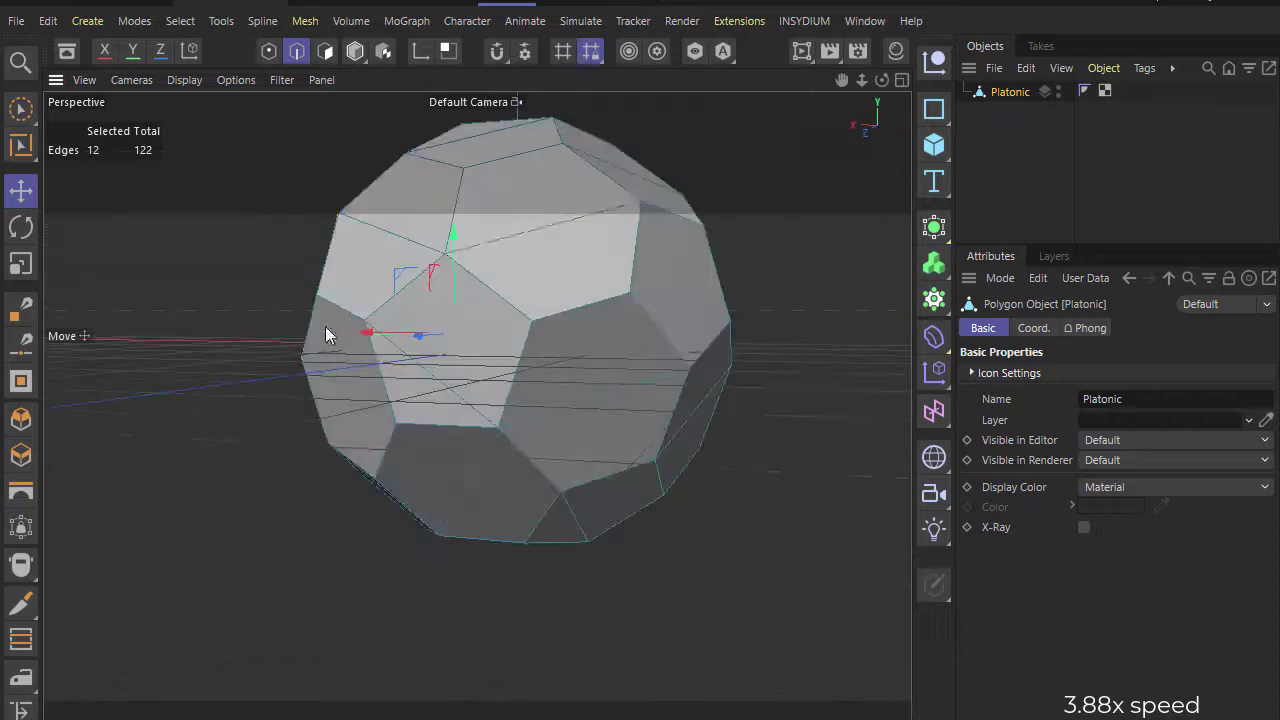
left_click(540, 228, "shift")
left_click(489, 132, "shift")
left_click(343, 371, "shift")
left_click(470, 480, "shift")
left_click(705, 291, "shift")
left_click(690, 412, "shift")
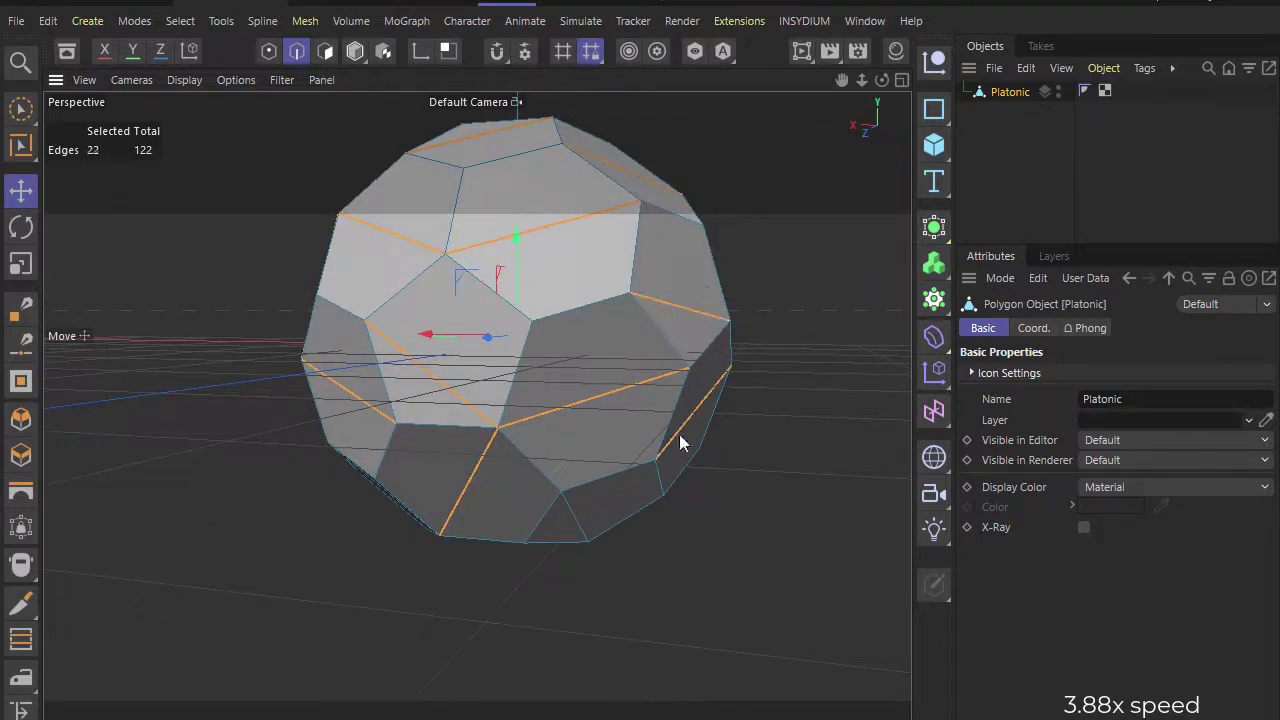
left_click(566, 405, "shift")
left_click_drag(566, 405, 608, 367, "alt")
left_click(431, 579, "shift")
left_click(551, 452, "shift")
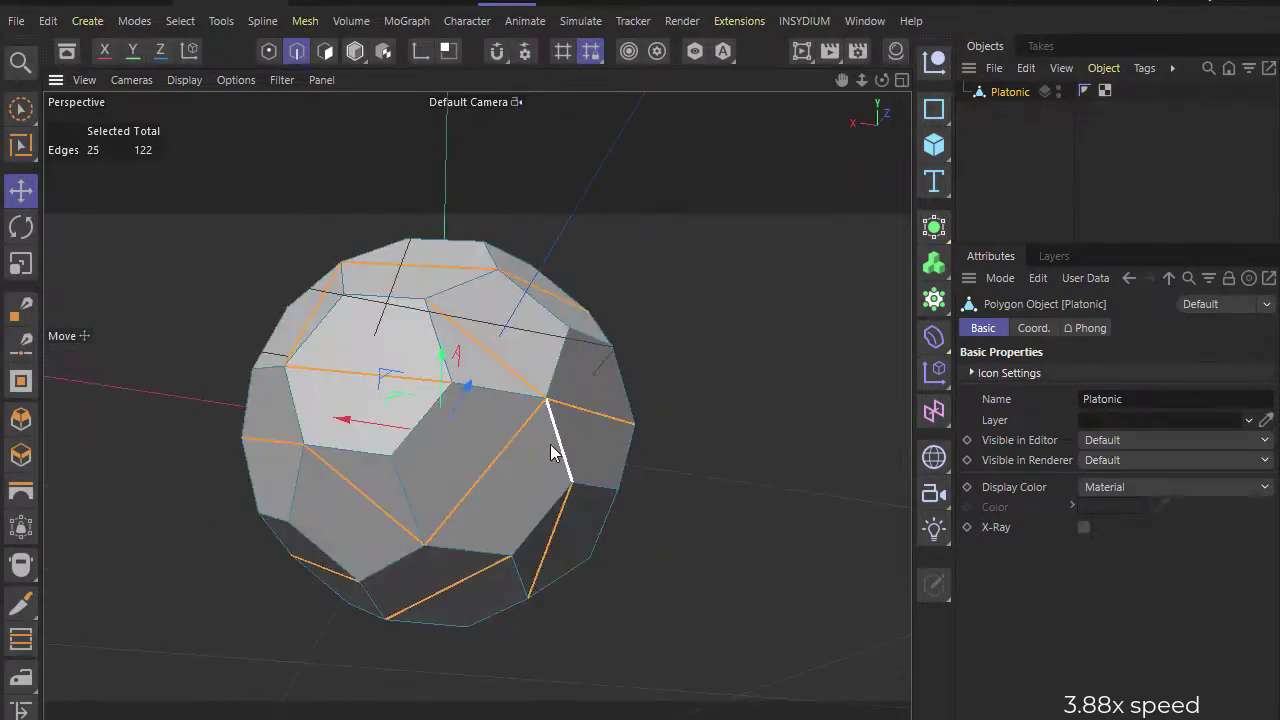
left_click(551, 452, "shift")
mouse_move(551, 452)
left_mouse_down("alt")
mouse_move(541, 502)
mouse_move(632, 646)
mouse_move(433, 435)
left_mouse_up("alt")
left_click(632, 646, "shift")
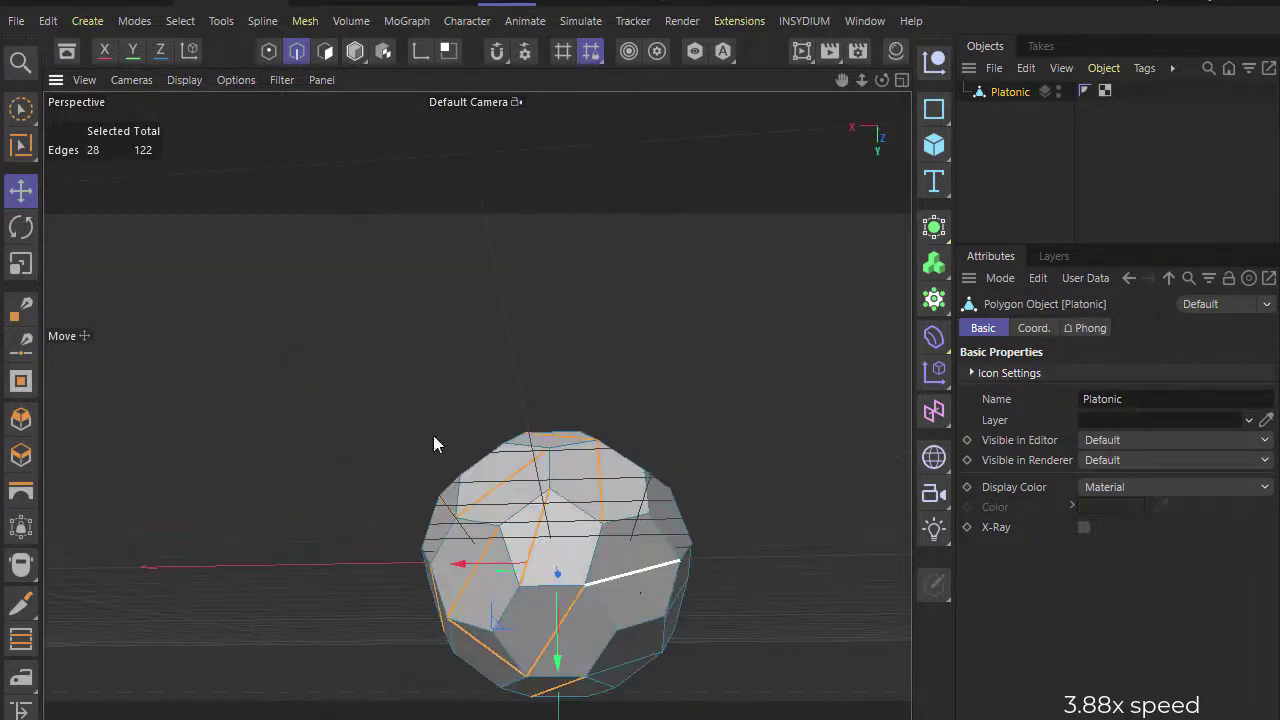
left_click(645, 570, "shift")
left_click(628, 664, "shift")
left_click(662, 640, "shift")
mouse_move(662, 640)
left_mouse_down("alt")
mouse_move(566, 430)
mouse_move(474, 543)
left_mouse_up("alt")
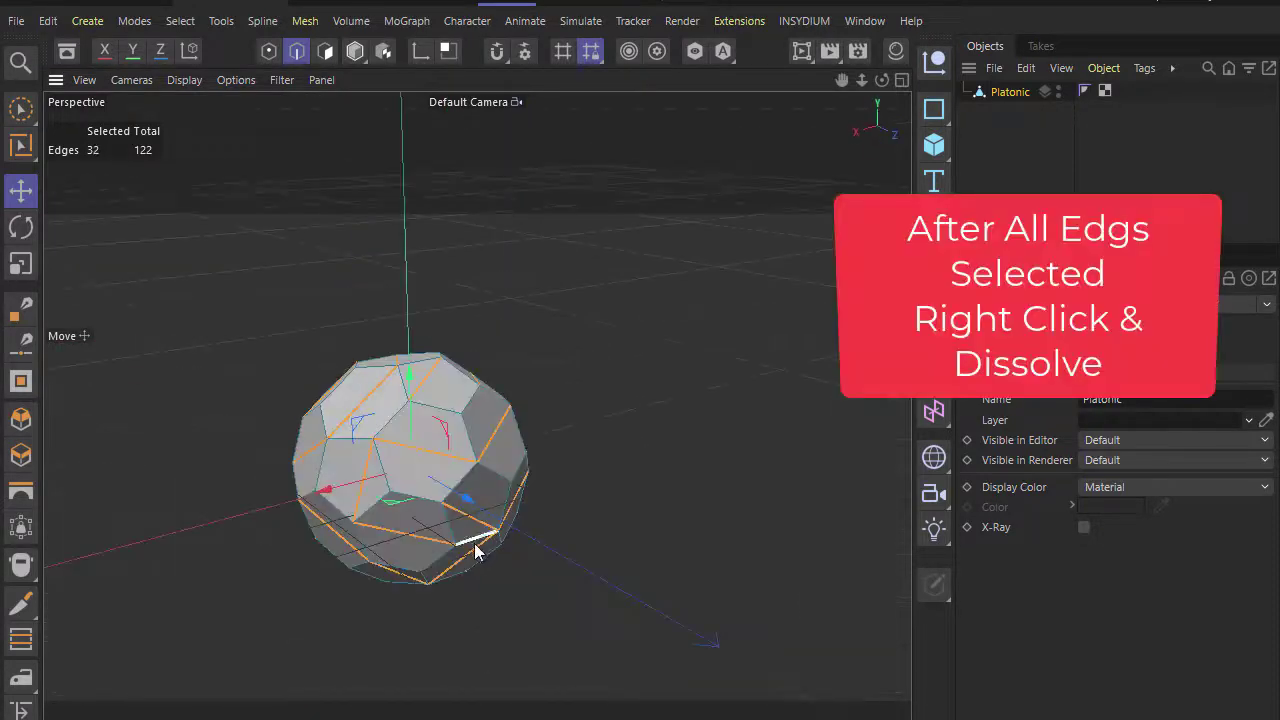
- Dissolve the selected edges, leaving 90 edges, and view the buckyball as wireframe lines
right_click(424, 452)
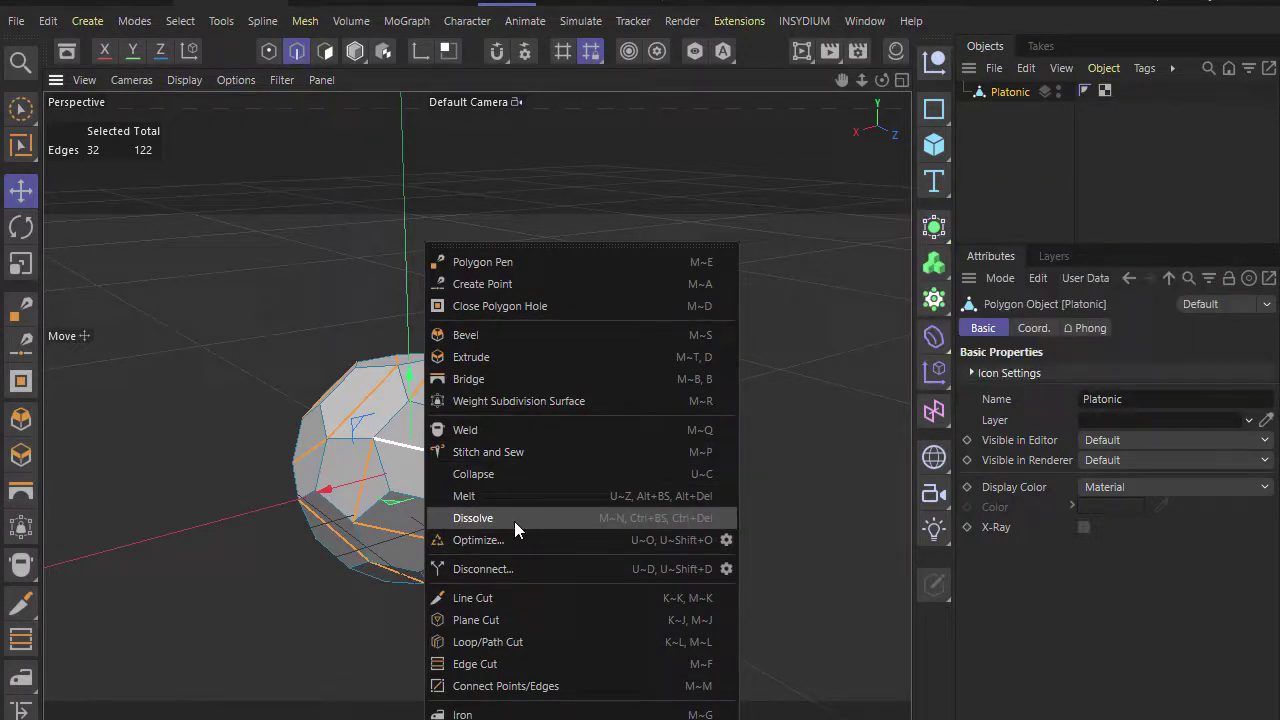
left_click(514, 521)
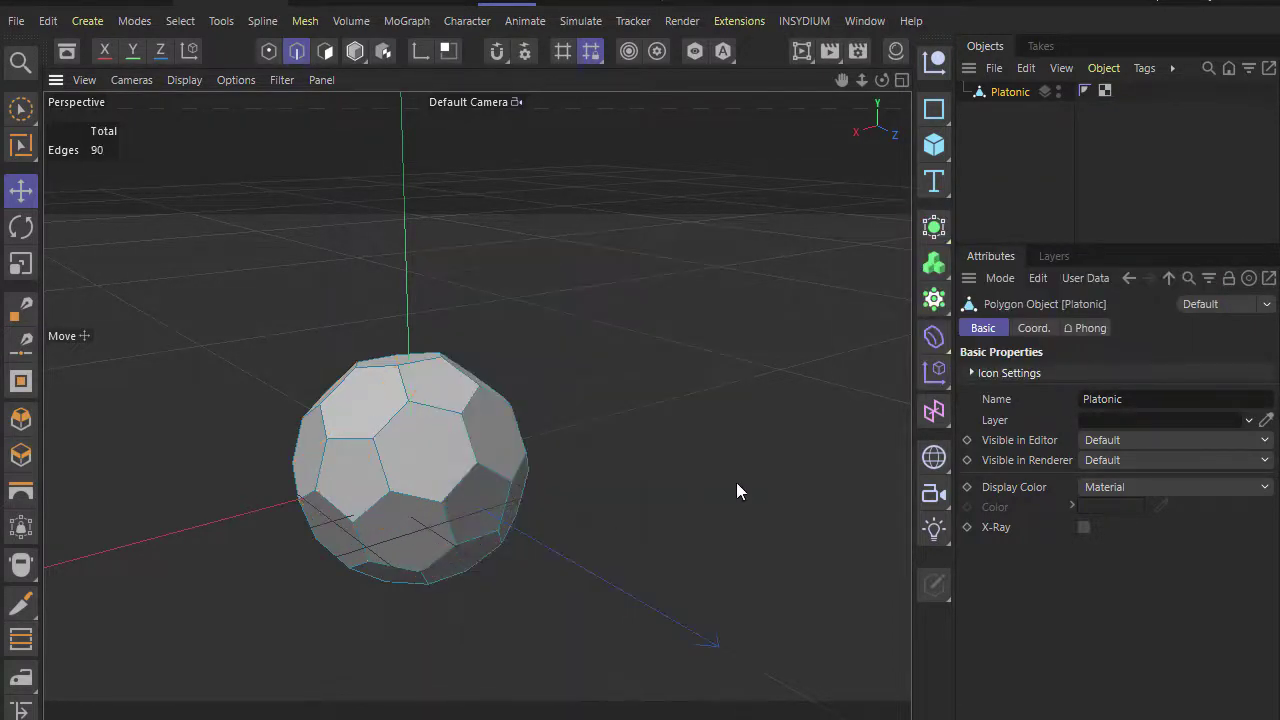
left_click(184, 79)
left_click(269, 262)
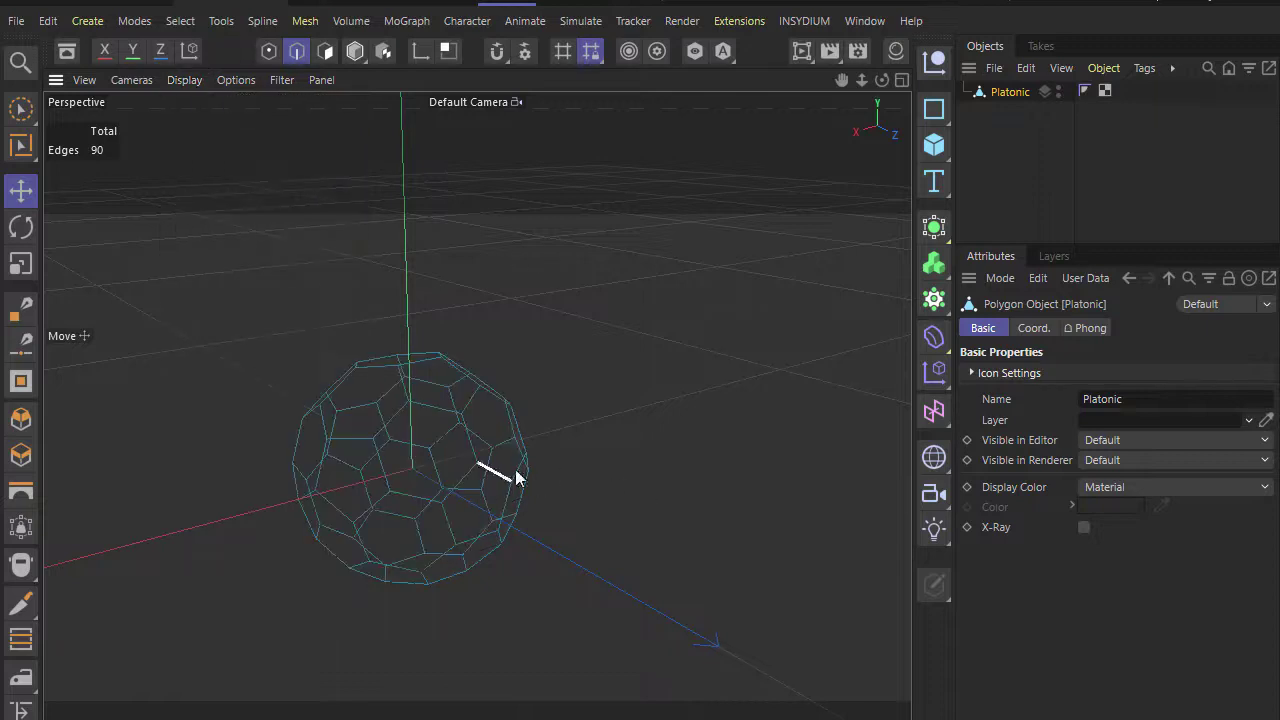
- Orbit to look down on the ball and switch the display to Gouraud Shading
left_click_drag(514, 471, 492, 503, "alt")
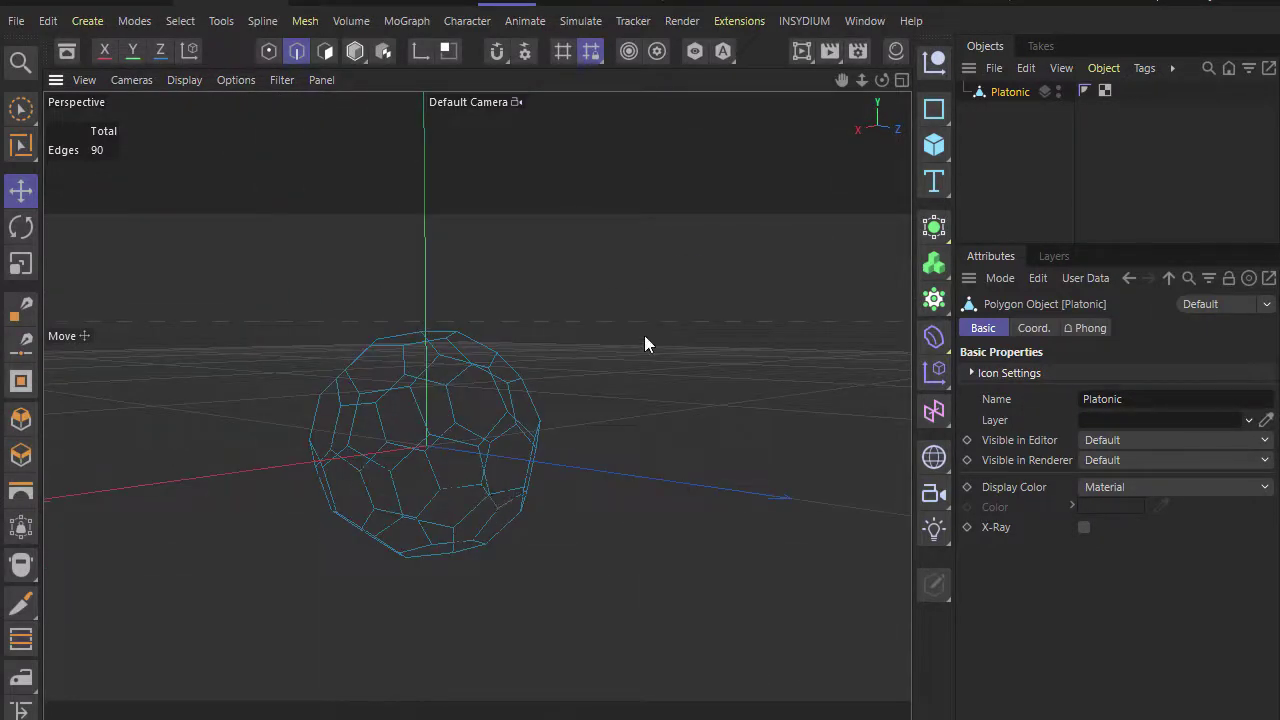
left_click_drag(644, 335, 630, 370, "alt")
left_click(184, 79)
left_click(220, 214)
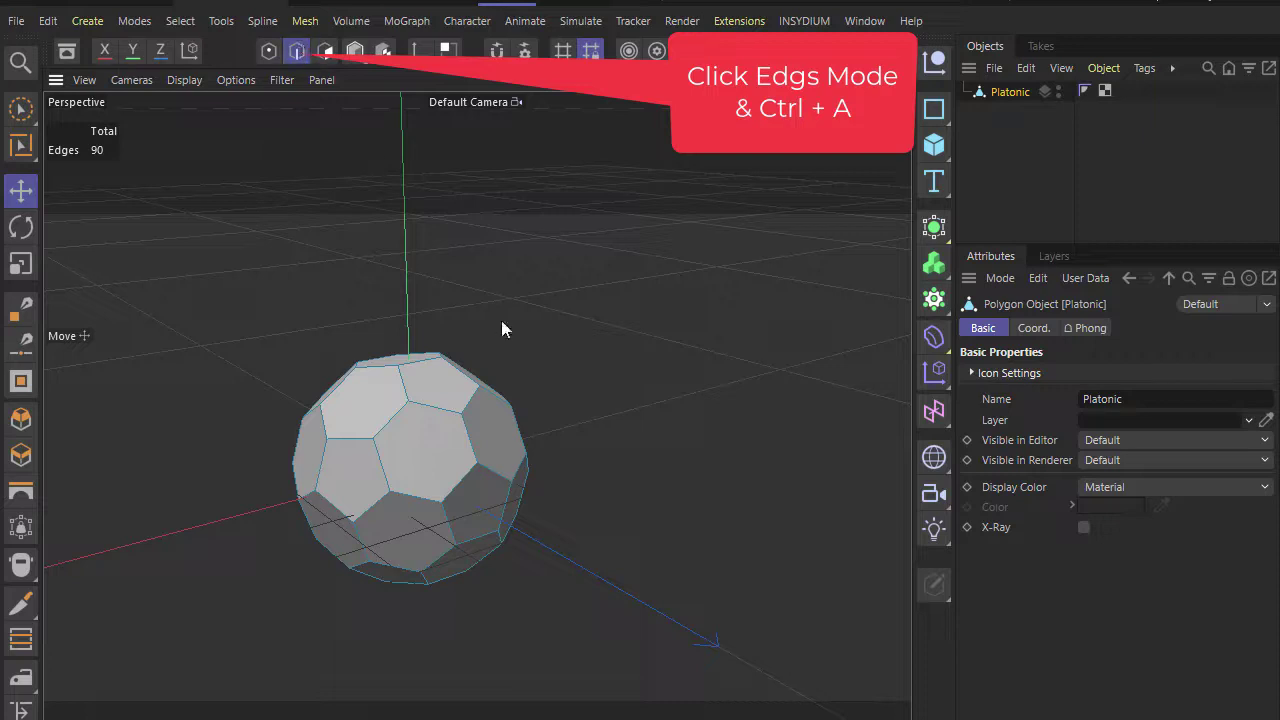
- Select all edges of Platonic and store them as an Edge Selection tag
key("ctrl+a")
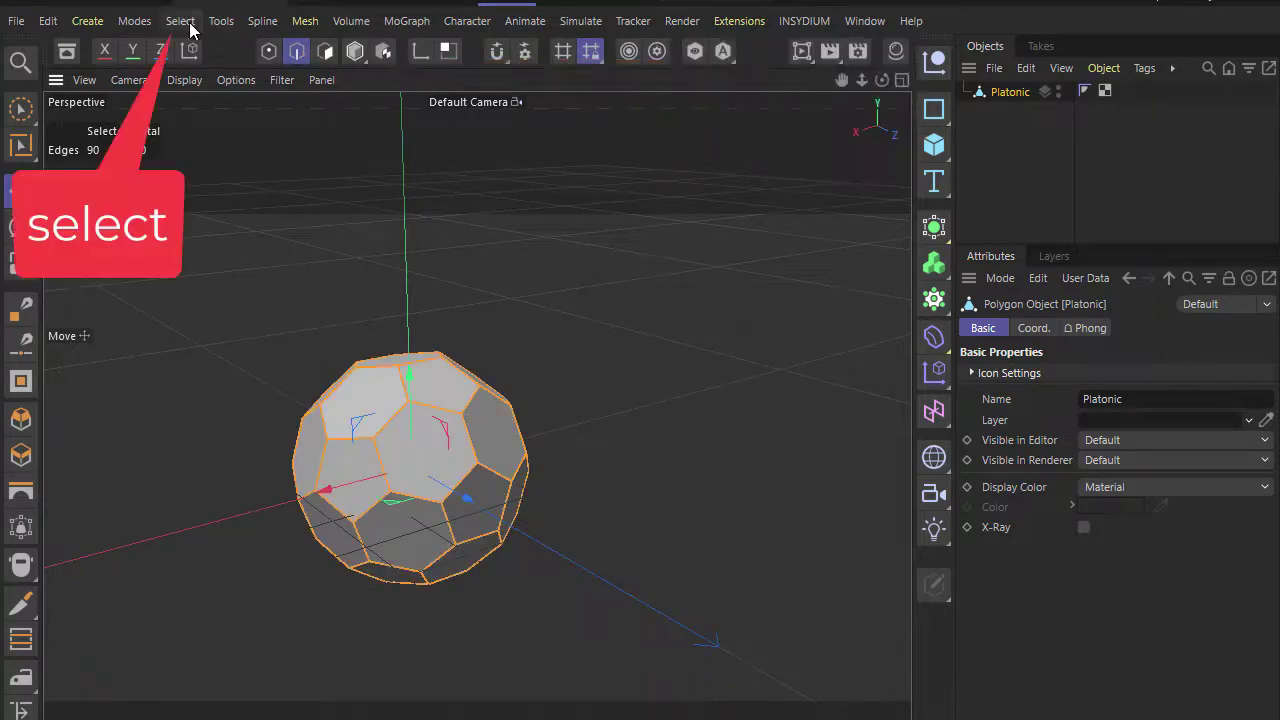
left_click(190, 30)
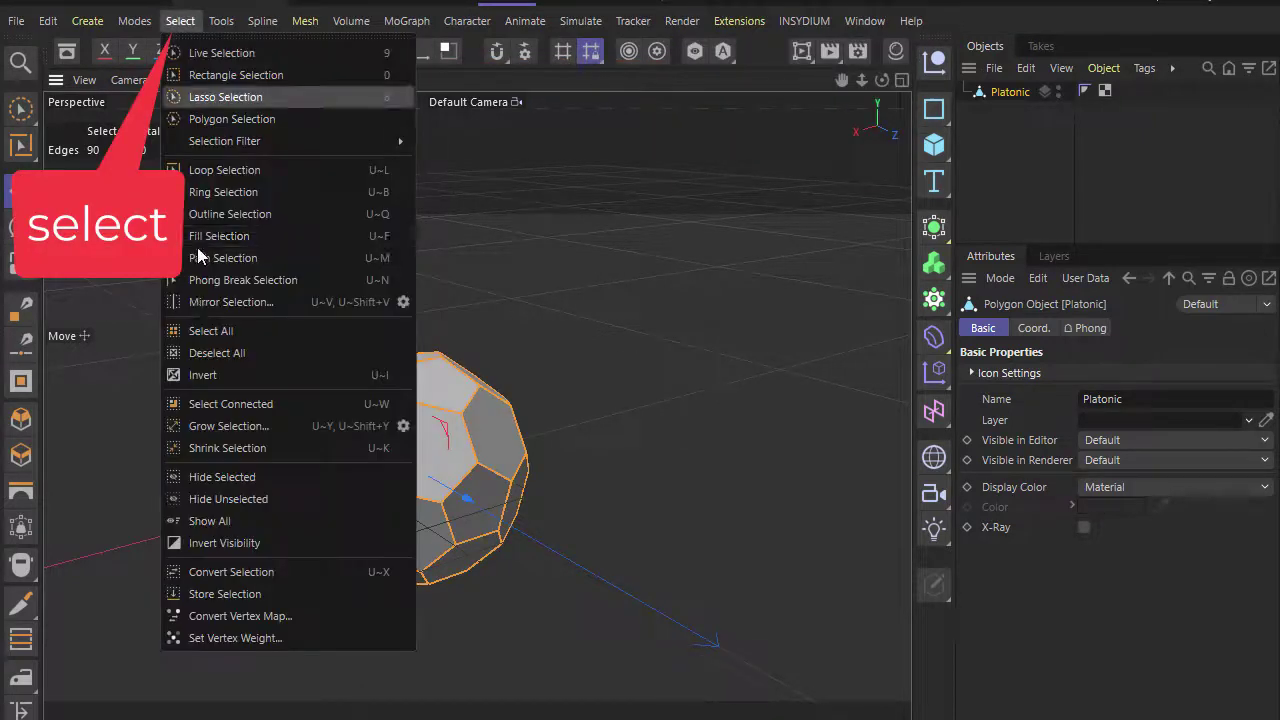
left_click(258, 594)
- Select all 64 polygons, store them as a Polygon Selection tag, then deselect
left_click(326, 52)
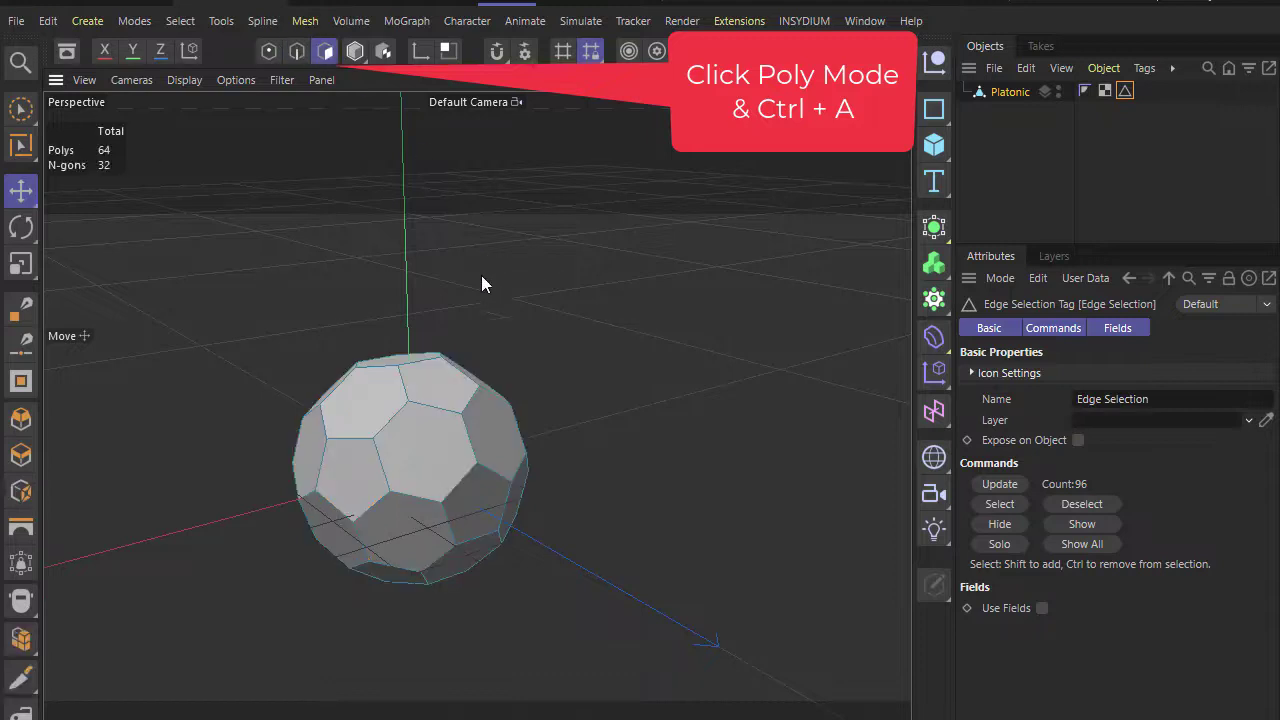
key("ctrl+a")
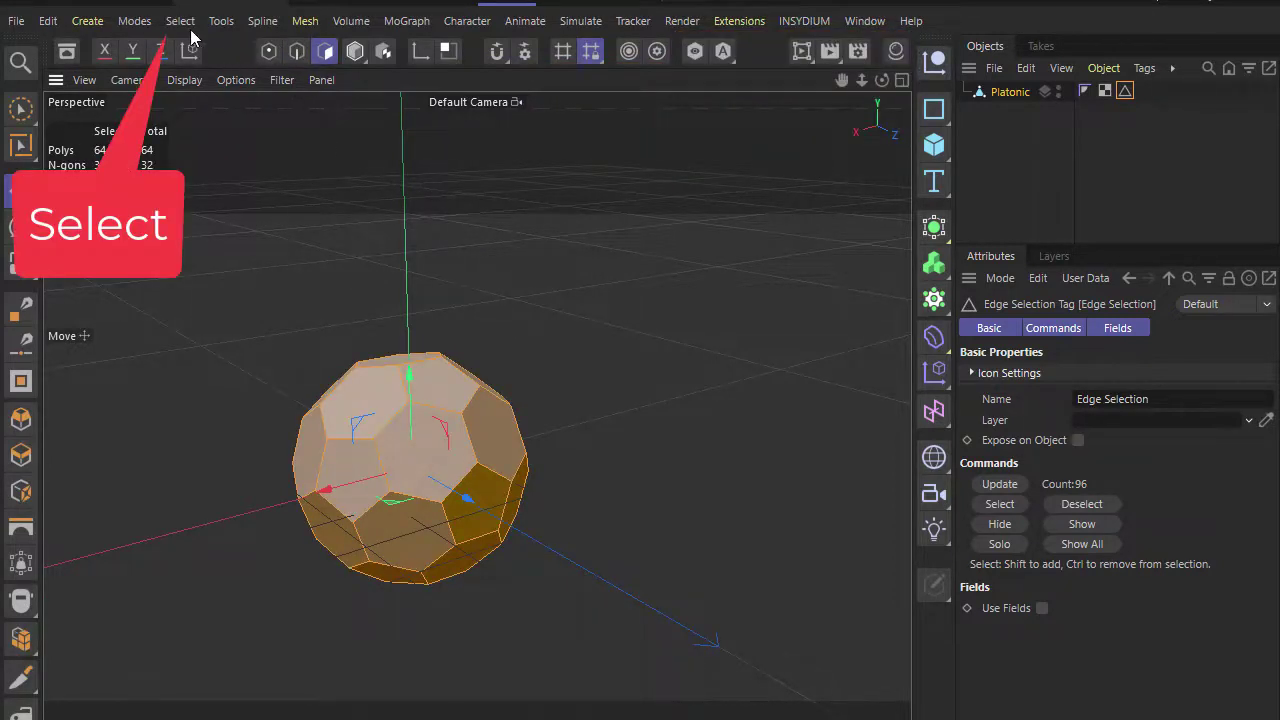
left_click(183, 27)
left_click(275, 593)
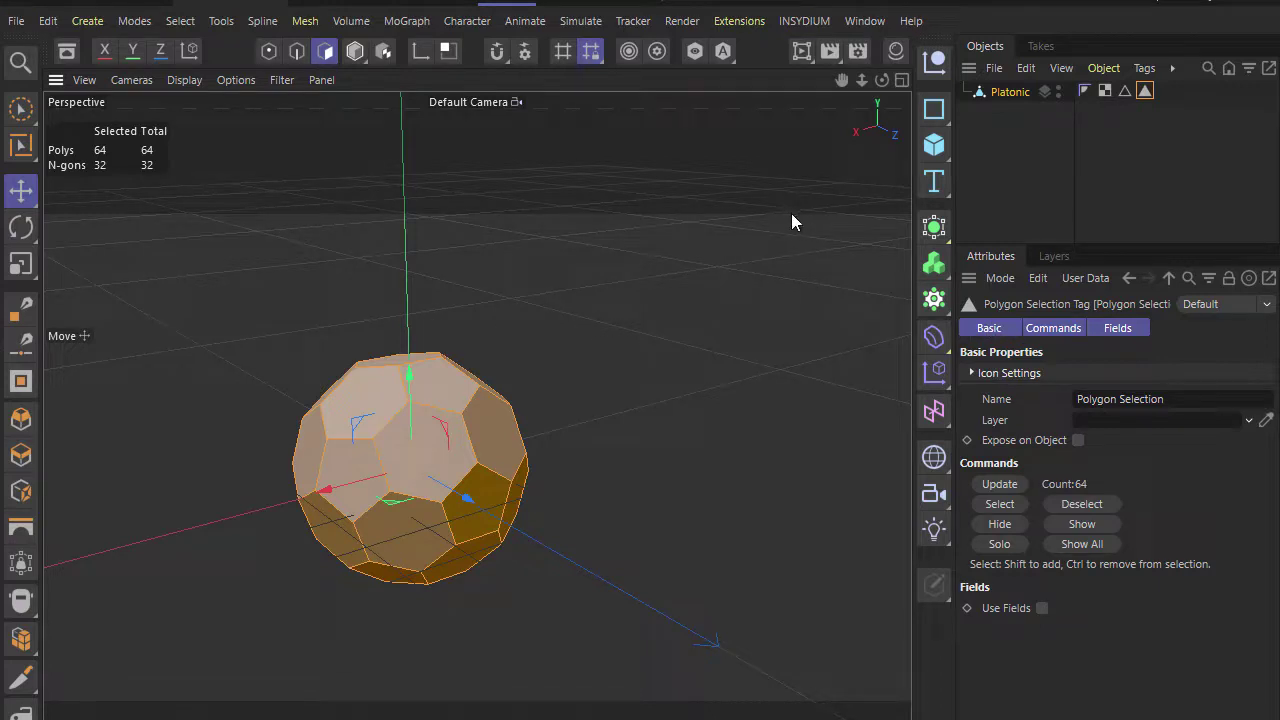
left_click(534, 323)
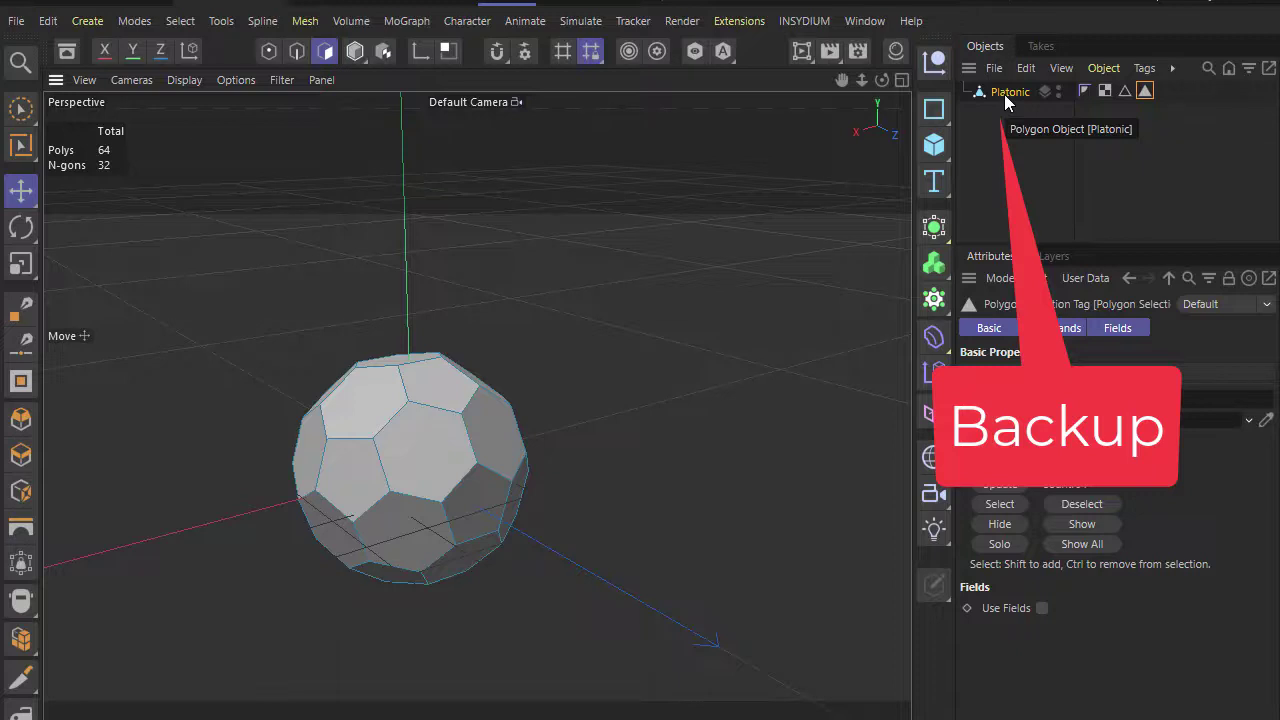
- Duplicate Platonic as a backup Platonic.1 and move the copy aside
left_click_drag(1004, 94, 1004, 112, "ctrl")
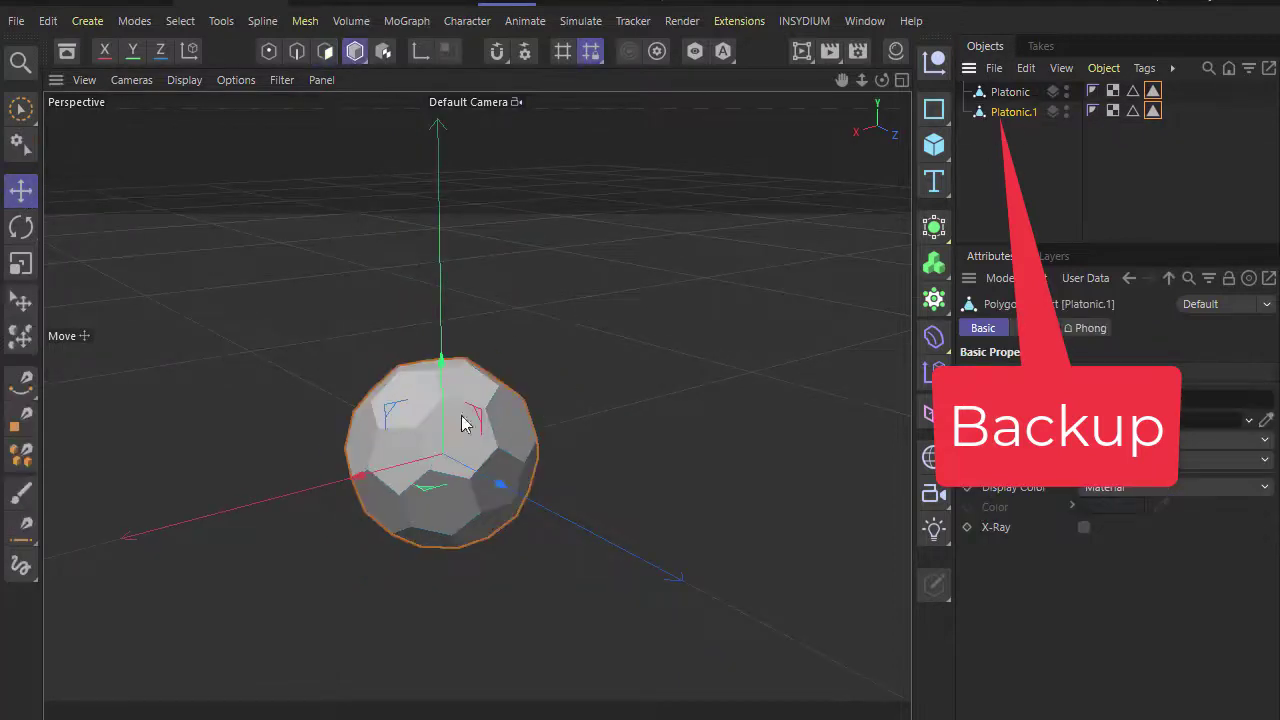
left_click_drag(463, 424, 820, 345)
scroll(644, 471, "up", 3)
- Select the original Platonic and restore its stored polygon selection from the tag
left_click(677, 349)
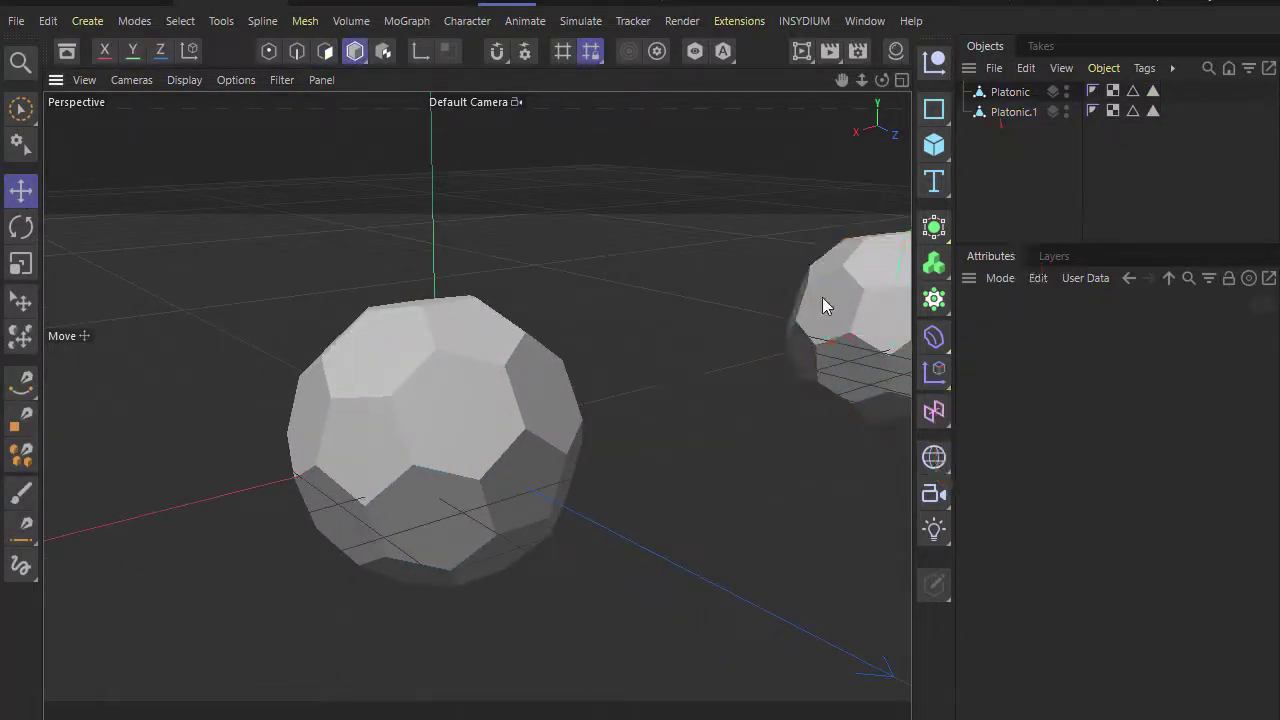
left_click(1009, 91)
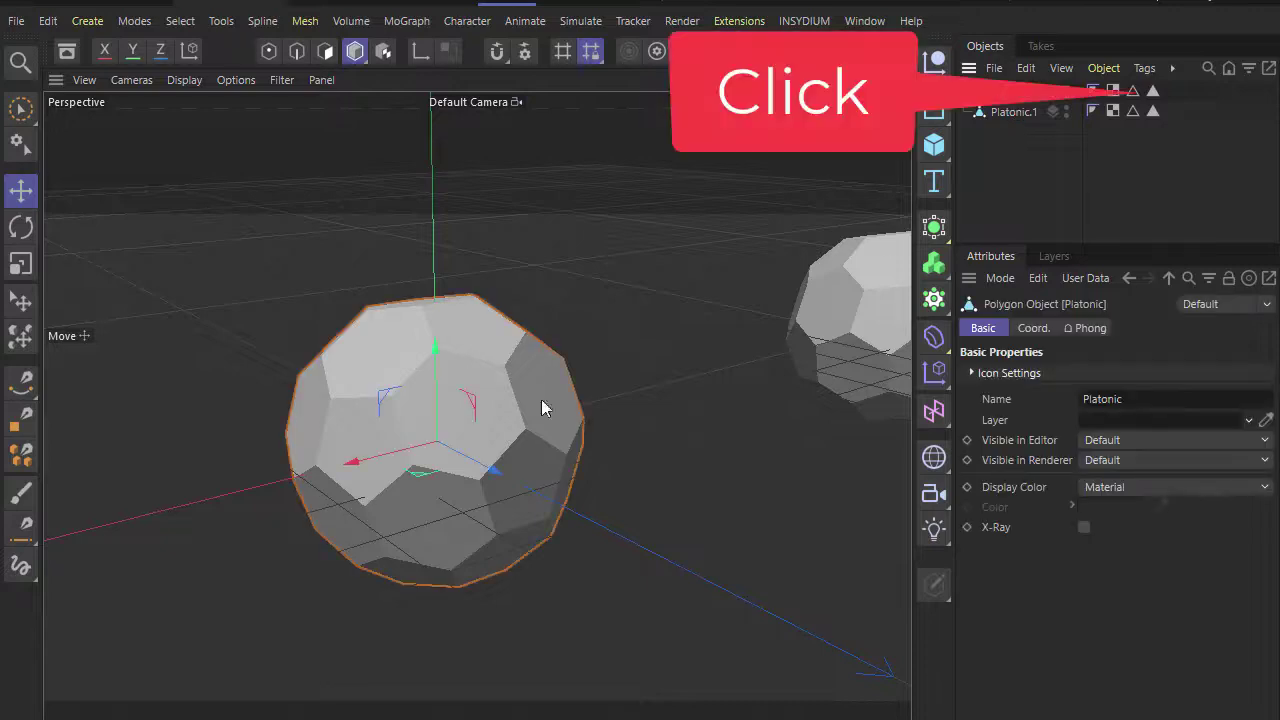
double_click(1151, 88)
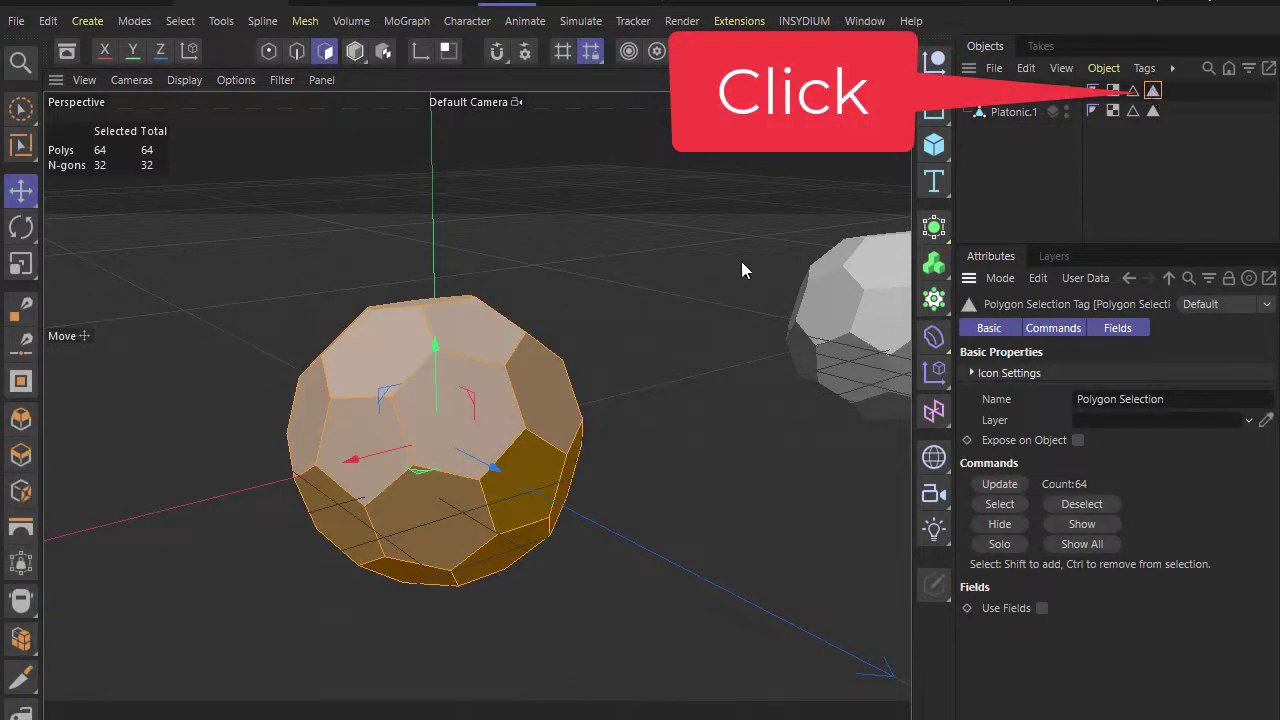
- Subdivide the selected polygons twice, growing them from 64 to 720
right_click(486, 318)
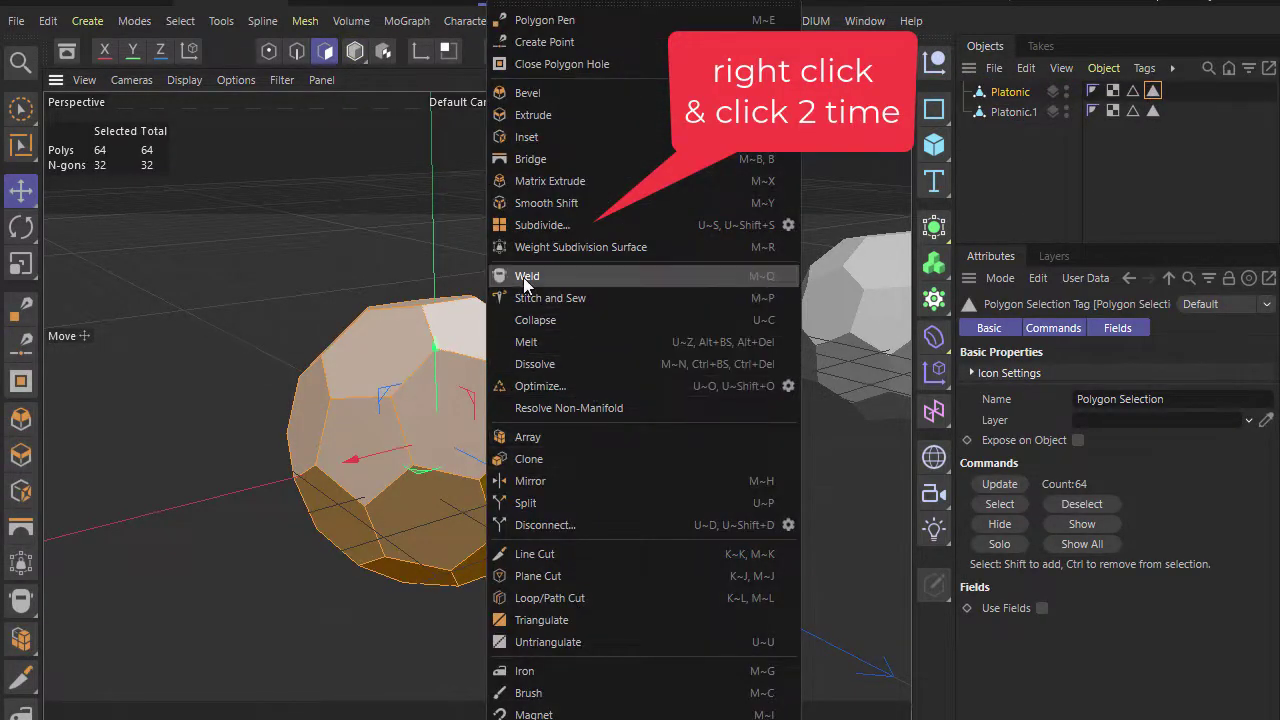
left_click(594, 227)
right_click(484, 311)
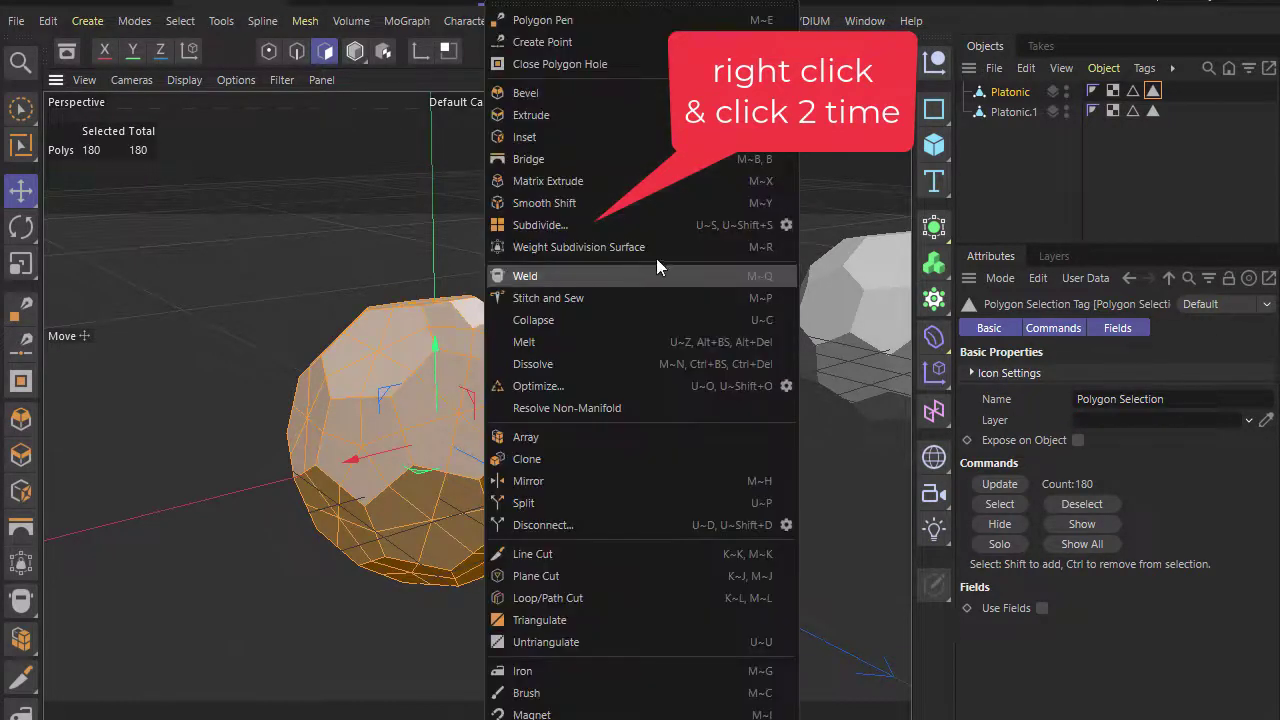
left_click(572, 224)
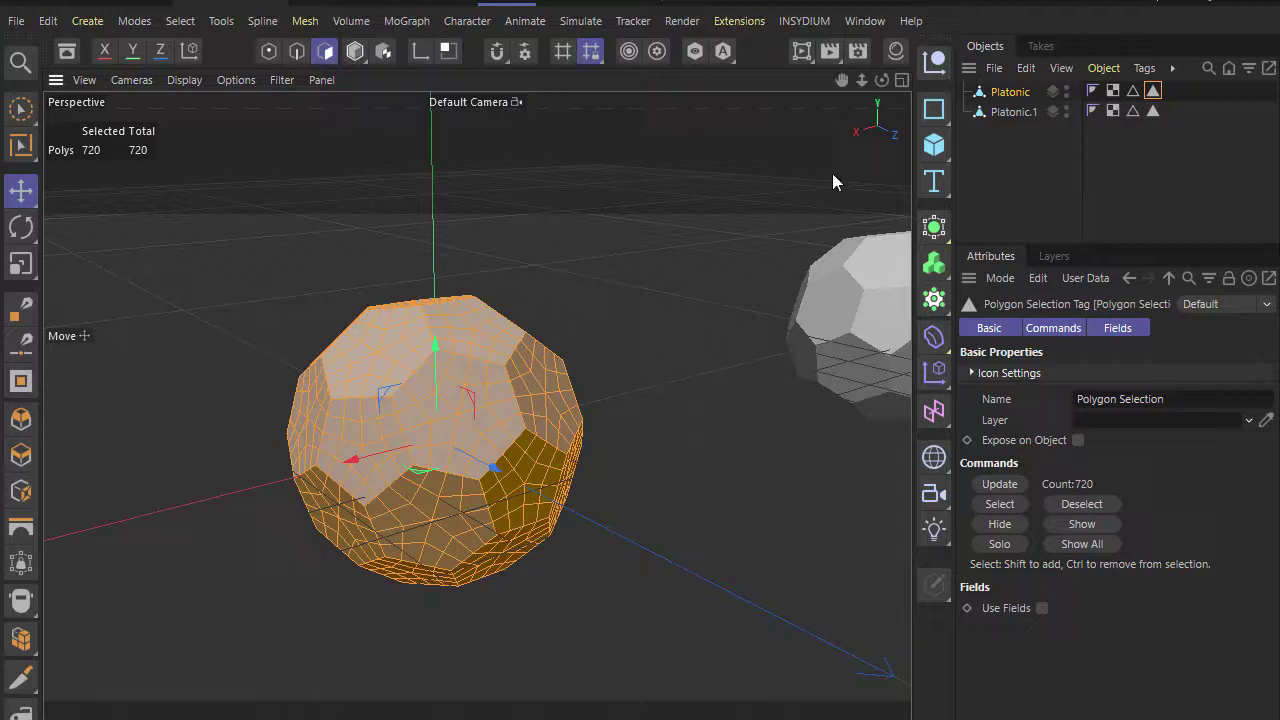
- Add a Bevel deformer under Platonic with 2 cm offset and Use Angle off, shown with Gouraud Shading (Lines)
left_click(933, 338)
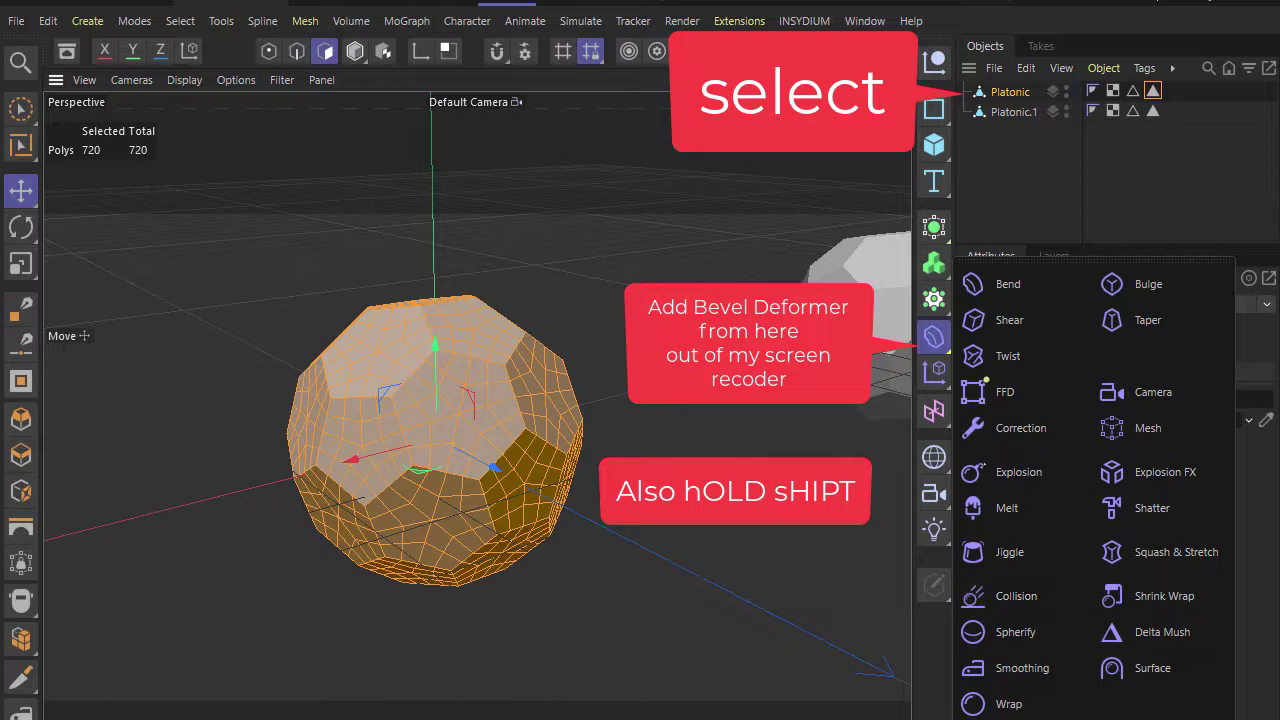
left_click(1010, 715, "shift")
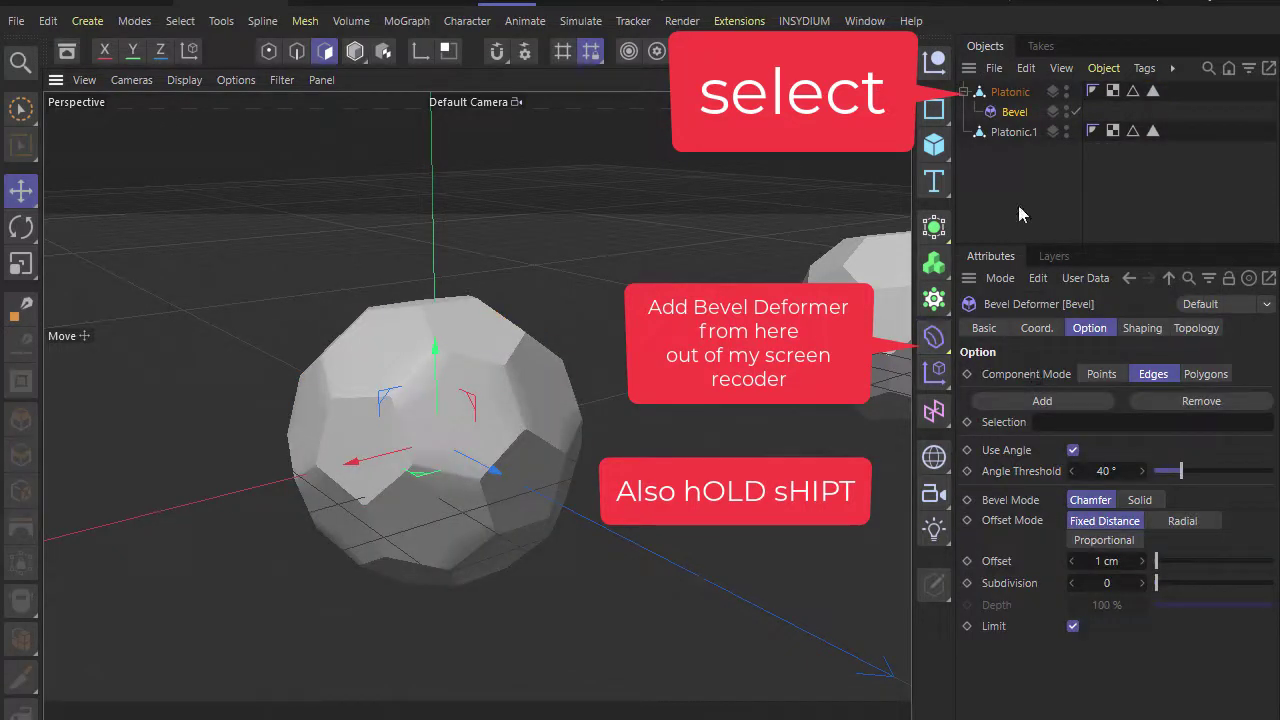
left_click(184, 80)
left_click(198, 133)
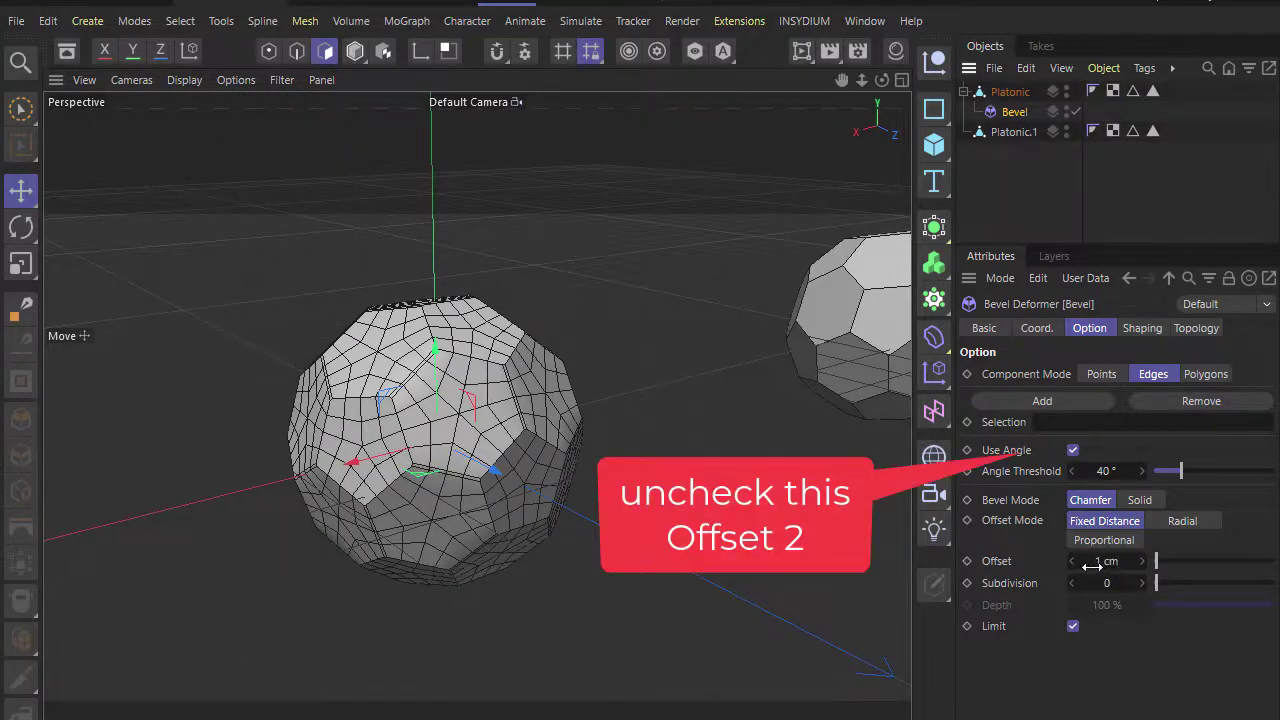
left_click(1143, 561)
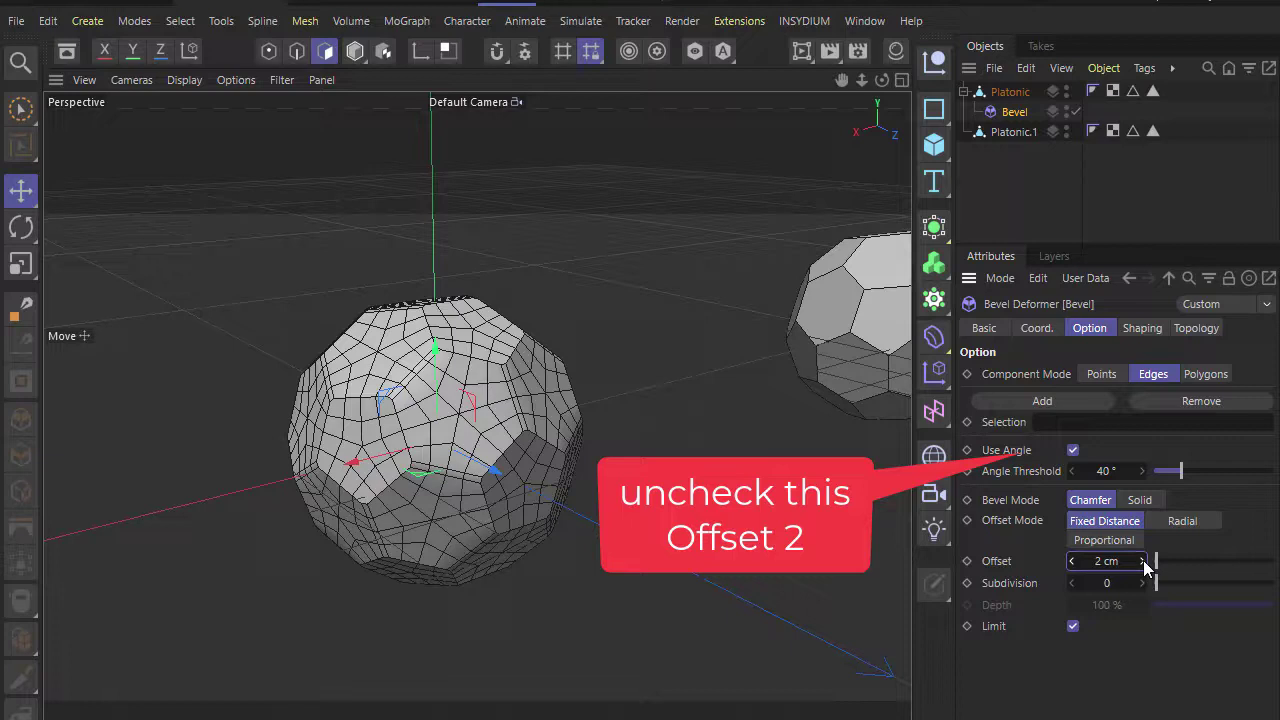
left_click(1073, 450)
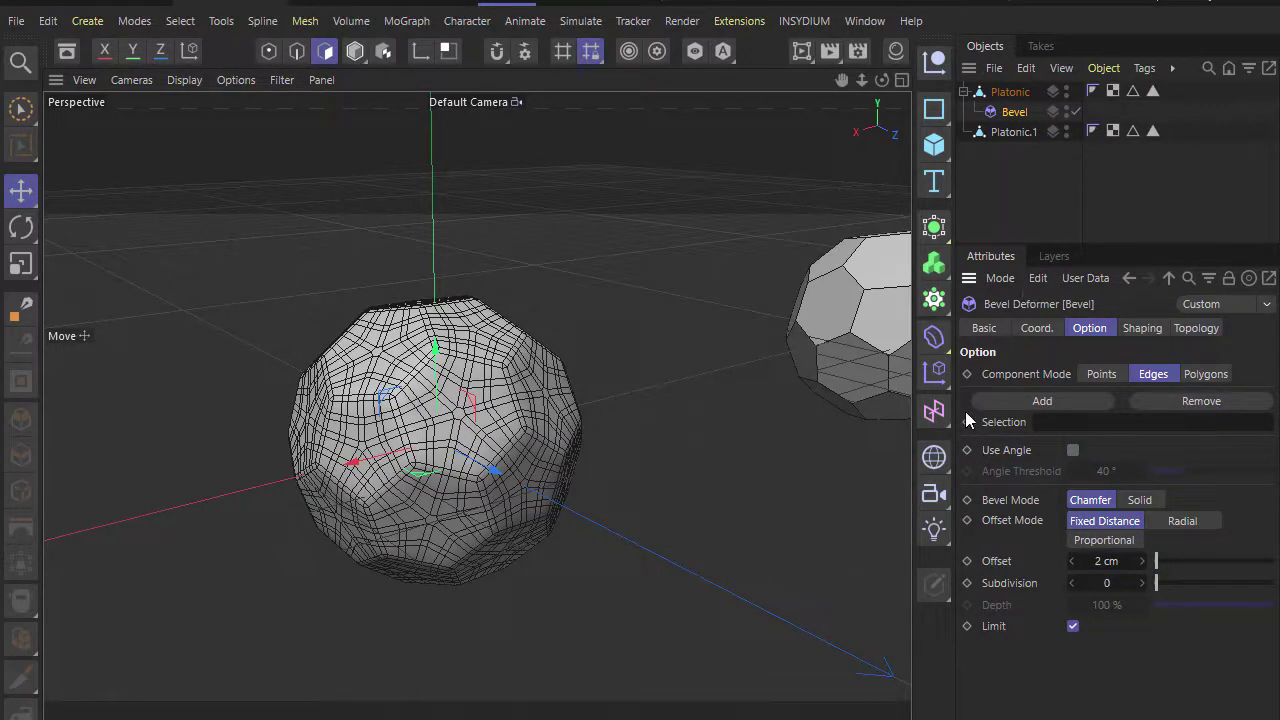
- Rename the deformer 'Bevel edgs' and select all of Platonic's polygons
double_click(1014, 112)
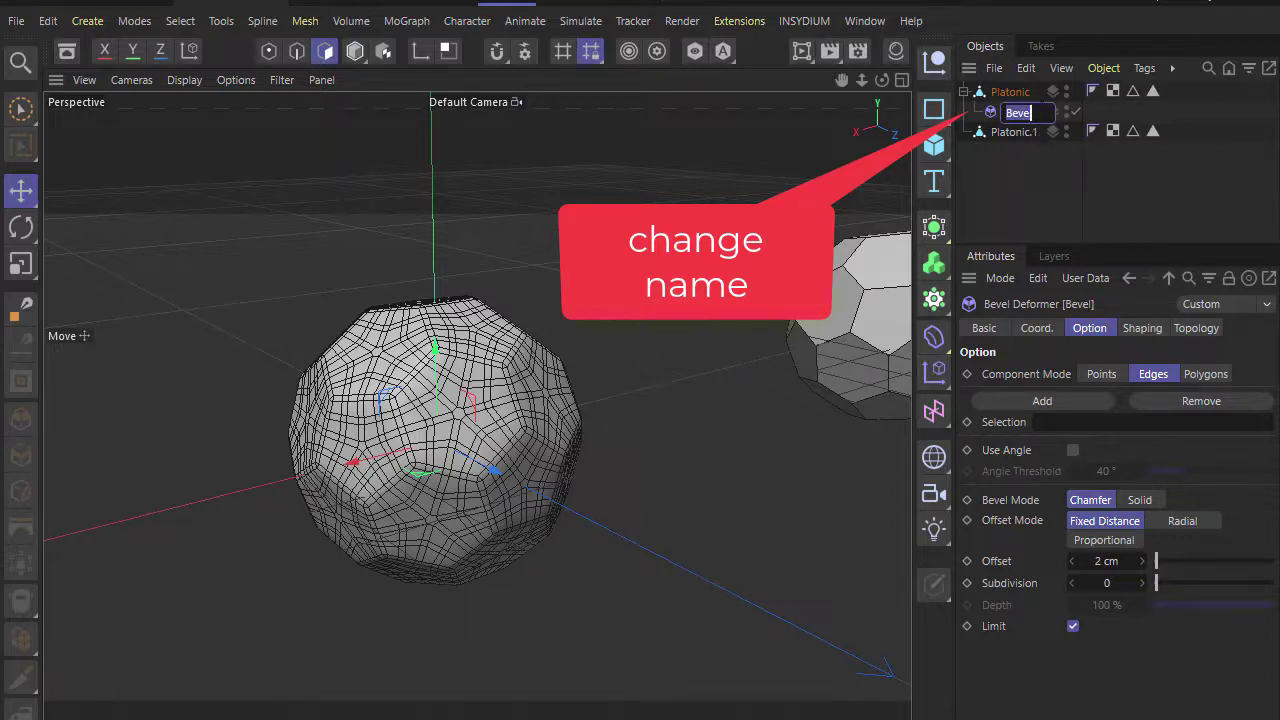
key("Right")
type("edgs")
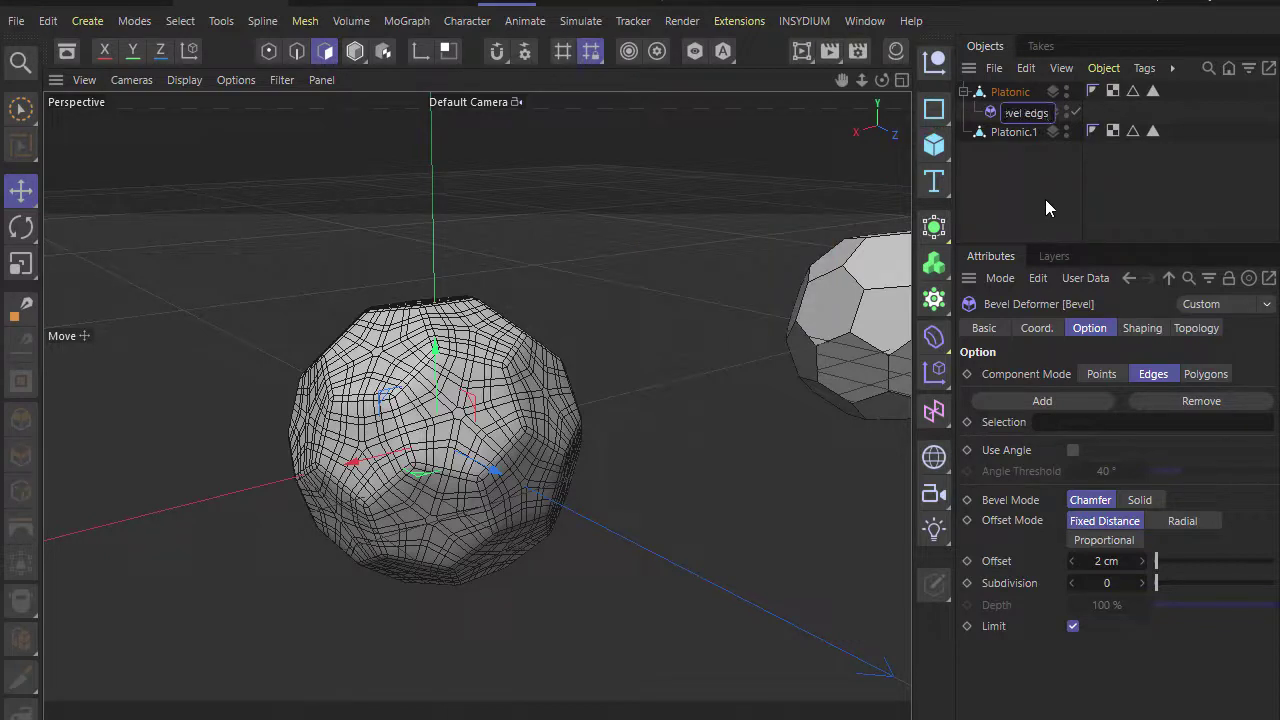
key("Return")
left_click(1003, 93)
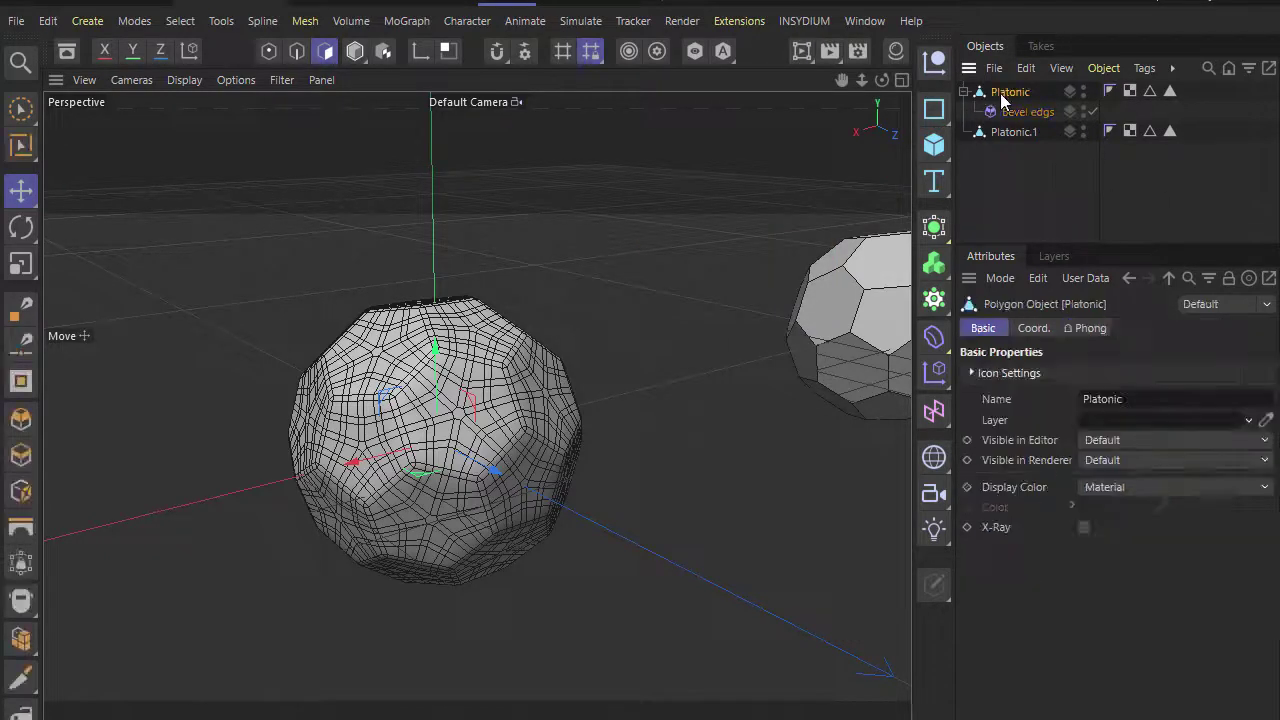
key("ctrl+a")
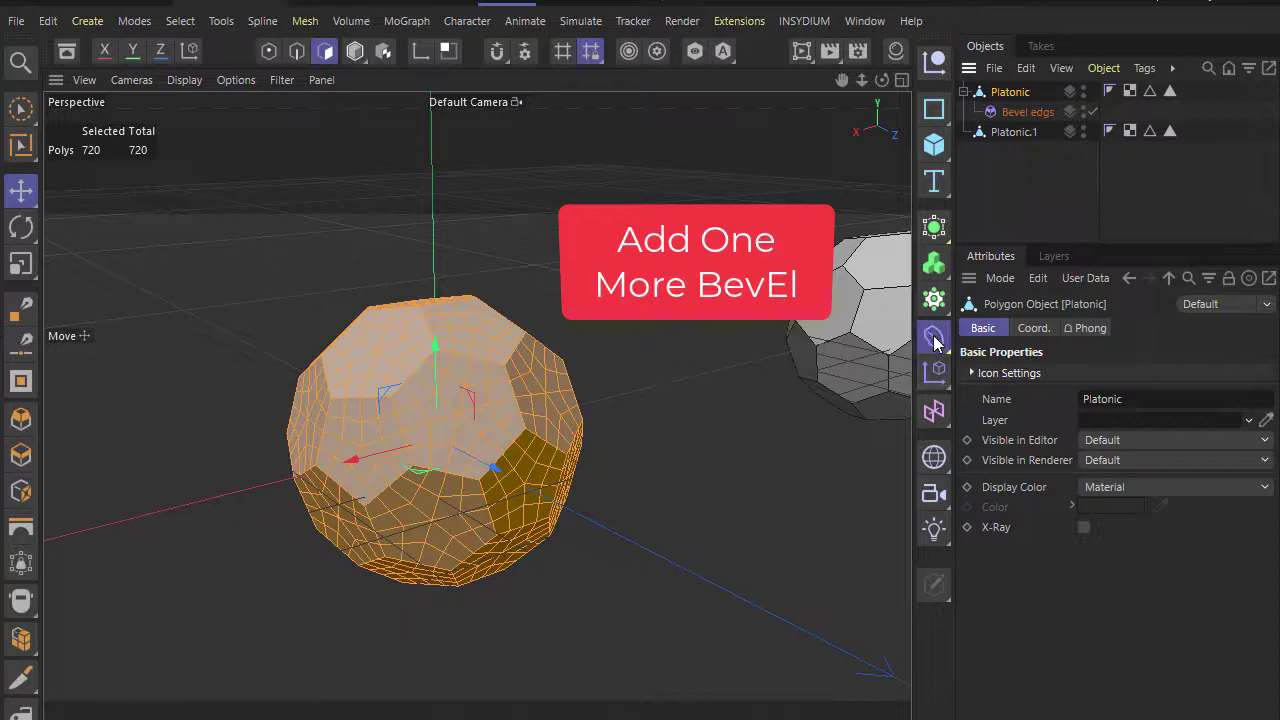
- Add a second Bevel deformer under Platonic and name it 'Bevel poly'
left_click(934, 338)
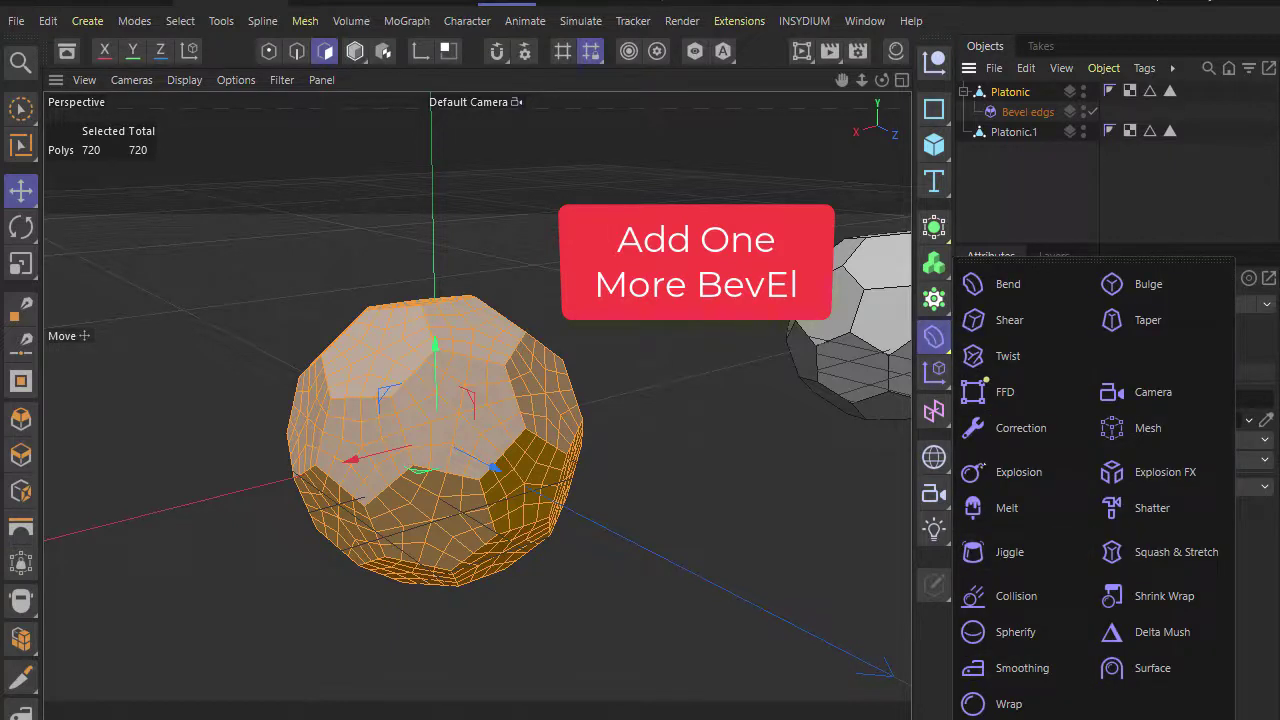
left_click_drag(1016, 112, 1018, 137)
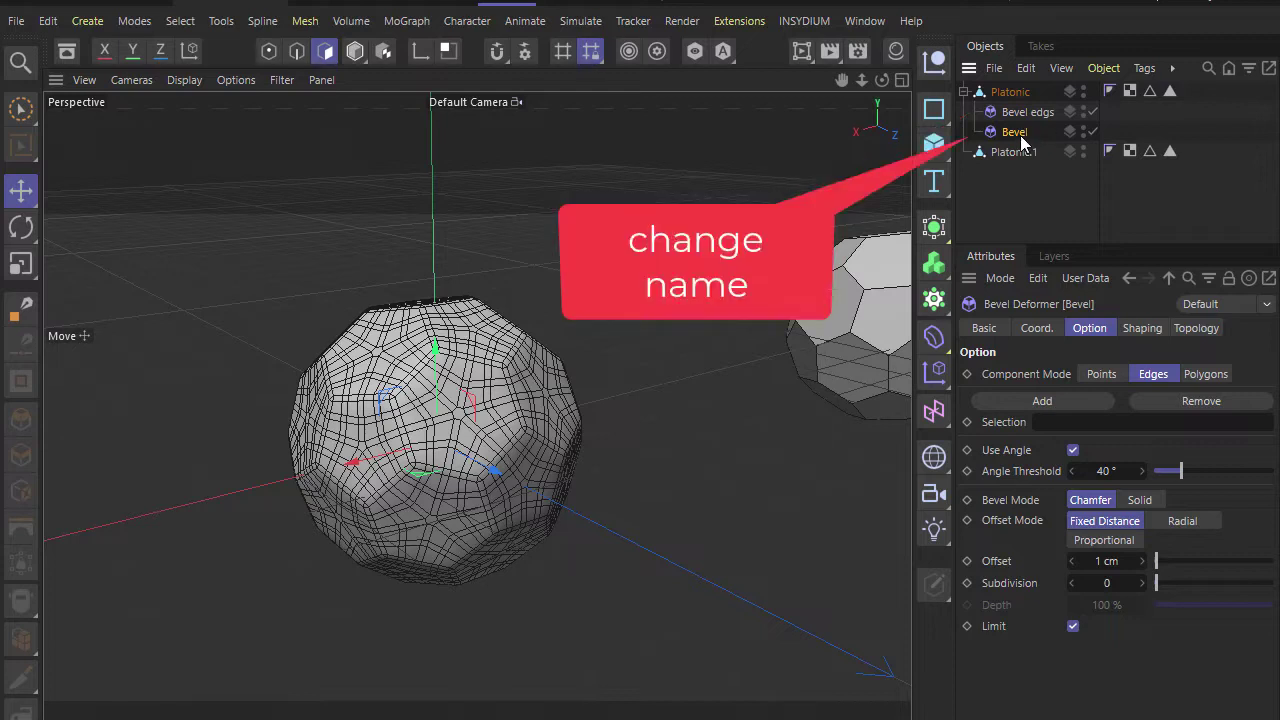
double_click(1021, 138)
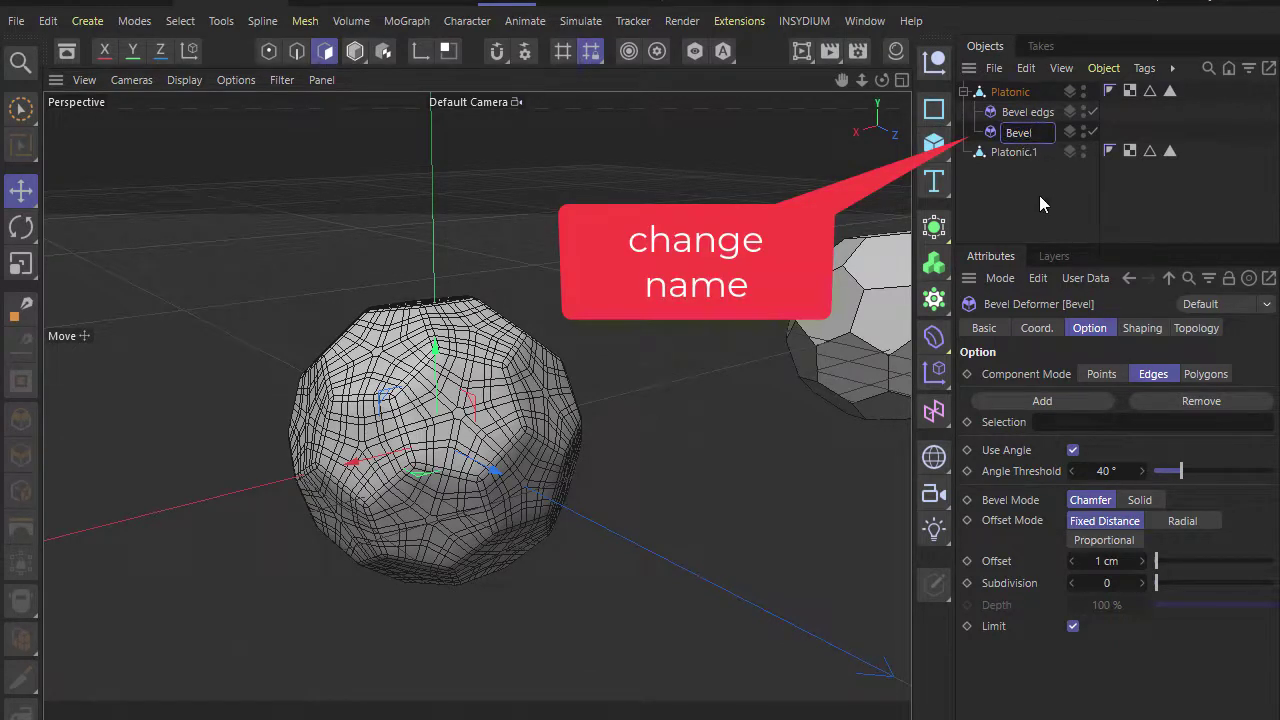
type(" pol")
type("y")
key("Return")
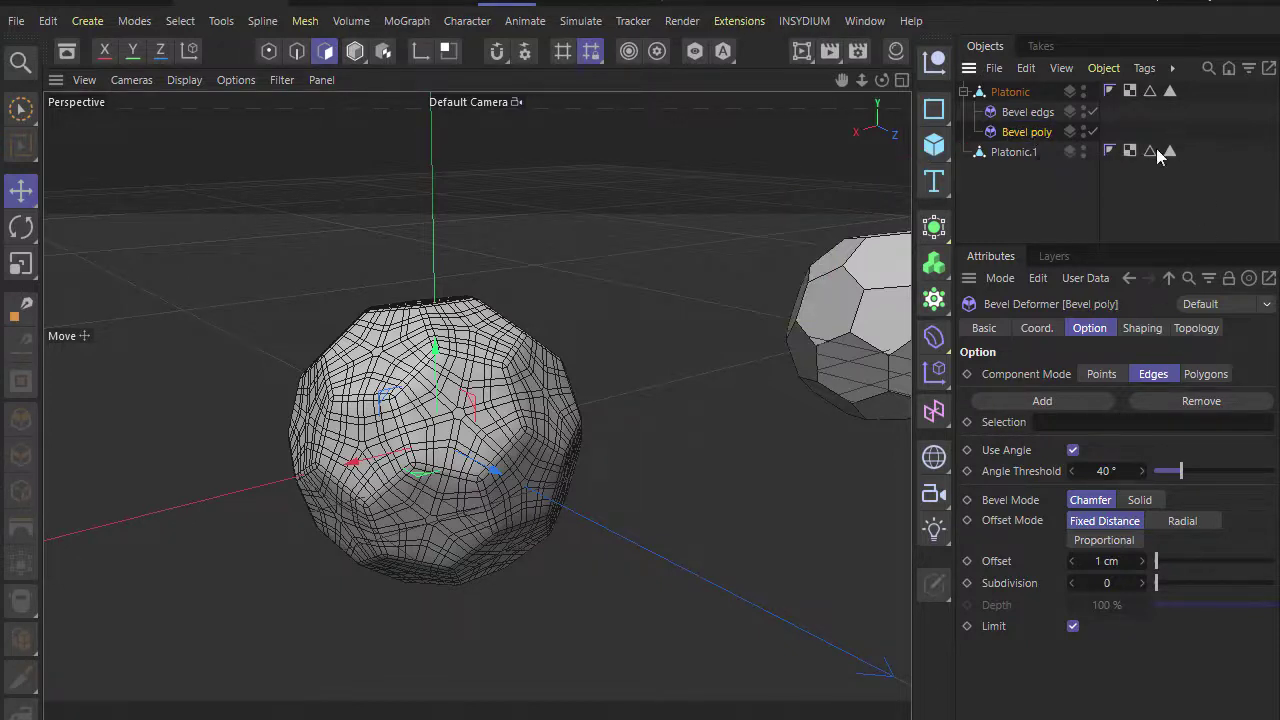
- Set Bevel poly's Component Mode to Polygons and check the Polygon Selection tag
left_click(1205, 373)
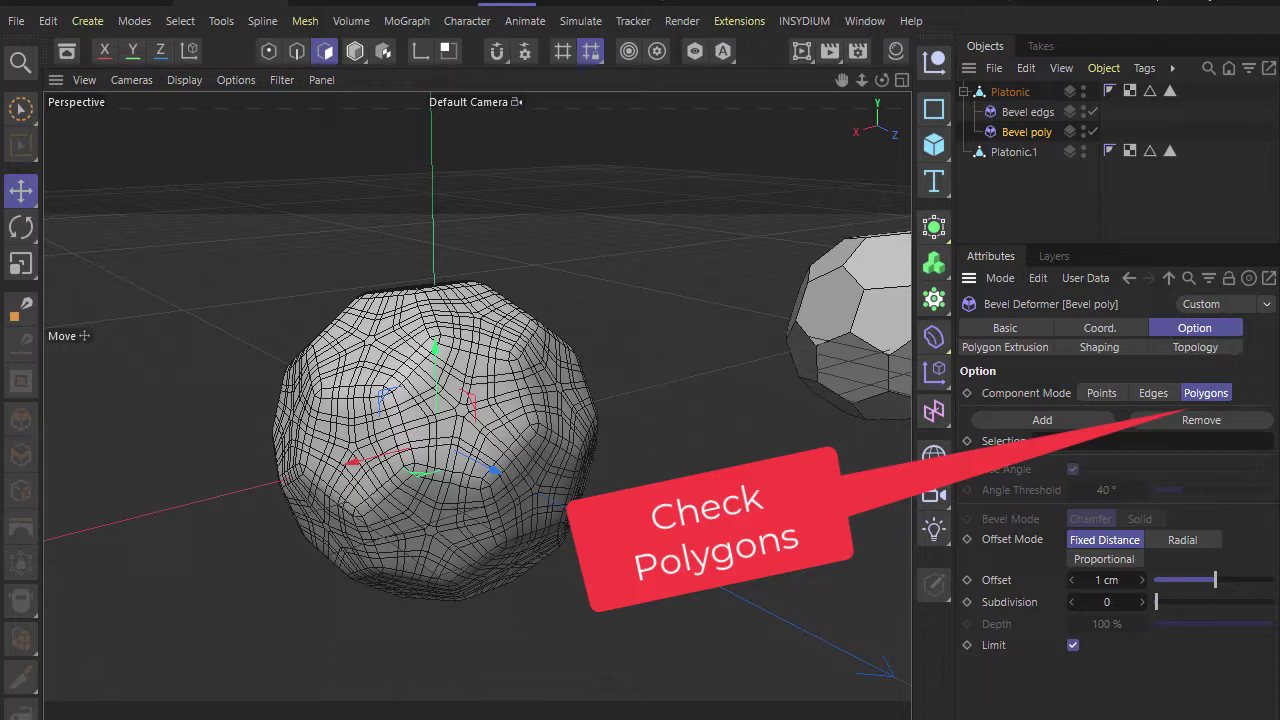
left_click(1170, 91)
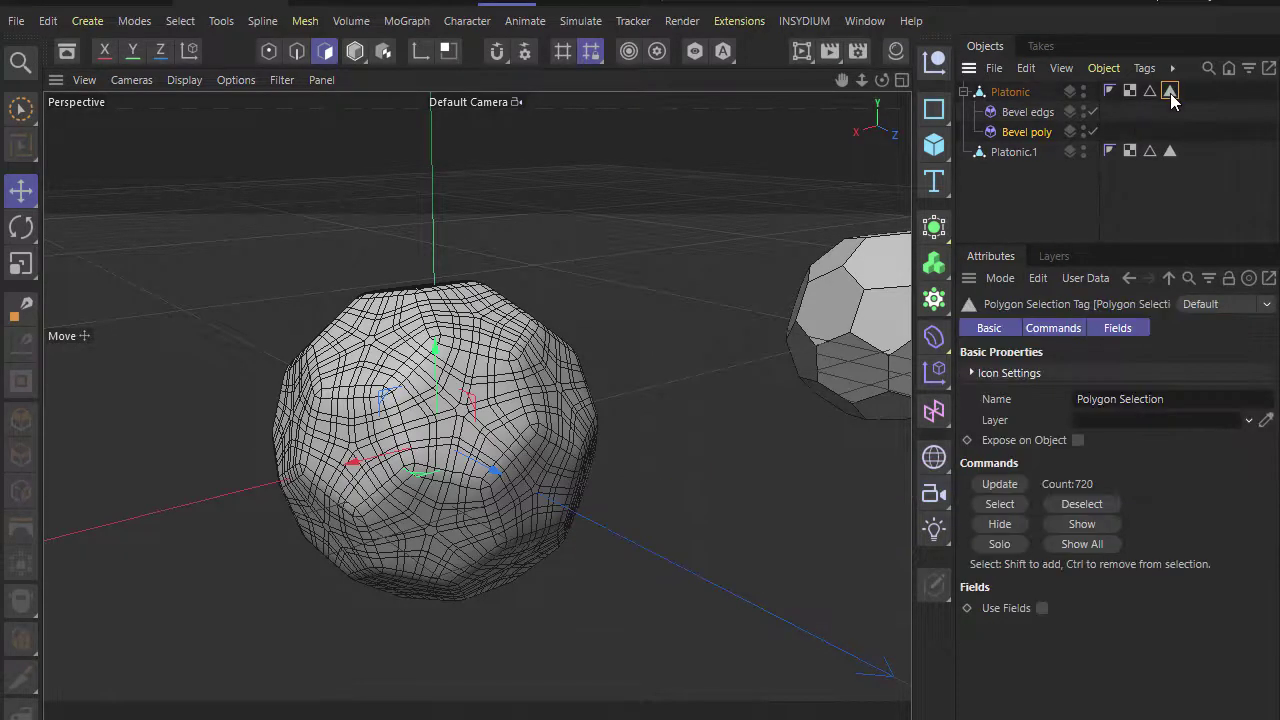
left_click(1036, 114)
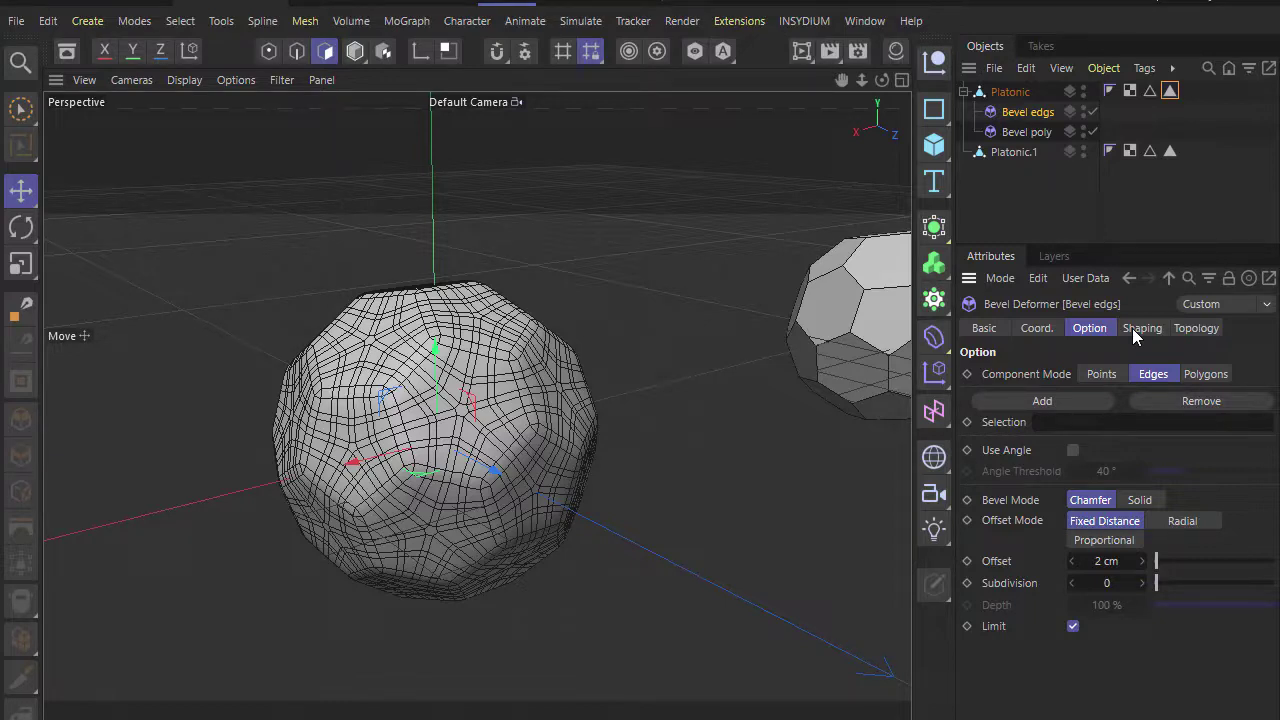
- Limit Bevel poly to the Polygon Selection at -6 cm offset, and Bevel edgs to the Edge Selection
left_click(1030, 132)
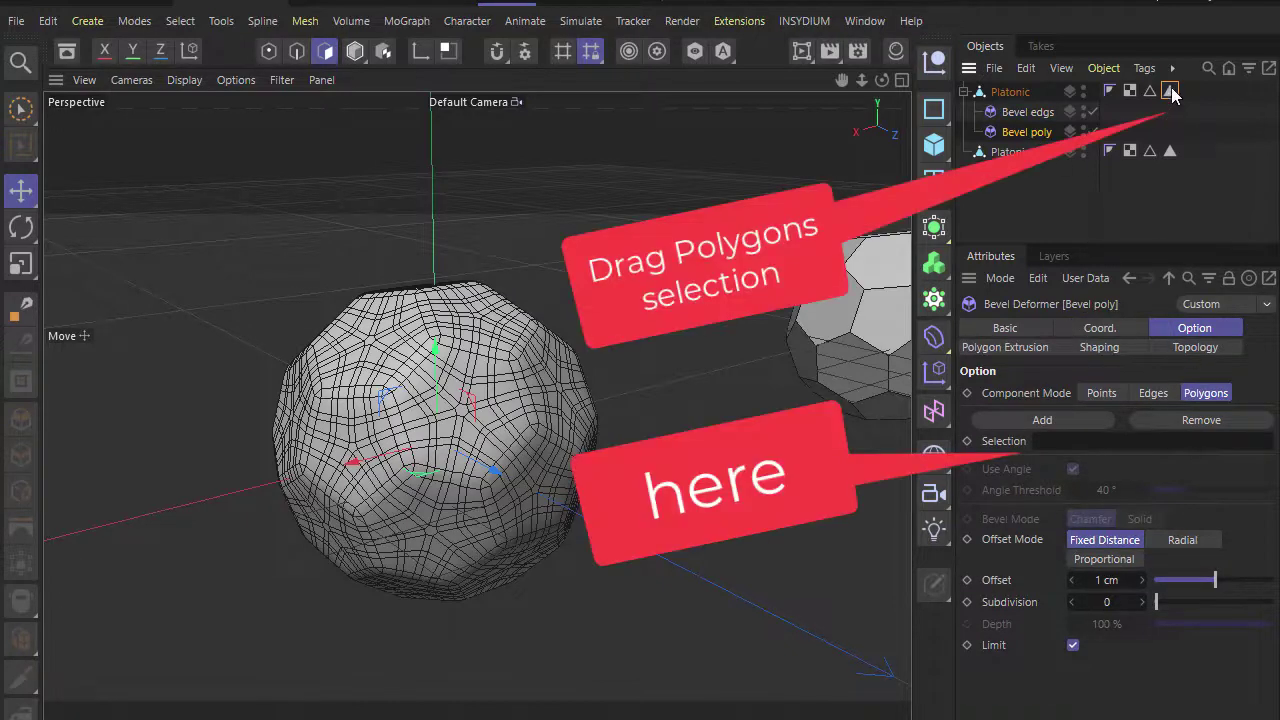
left_click_drag(1170, 91, 1070, 445)
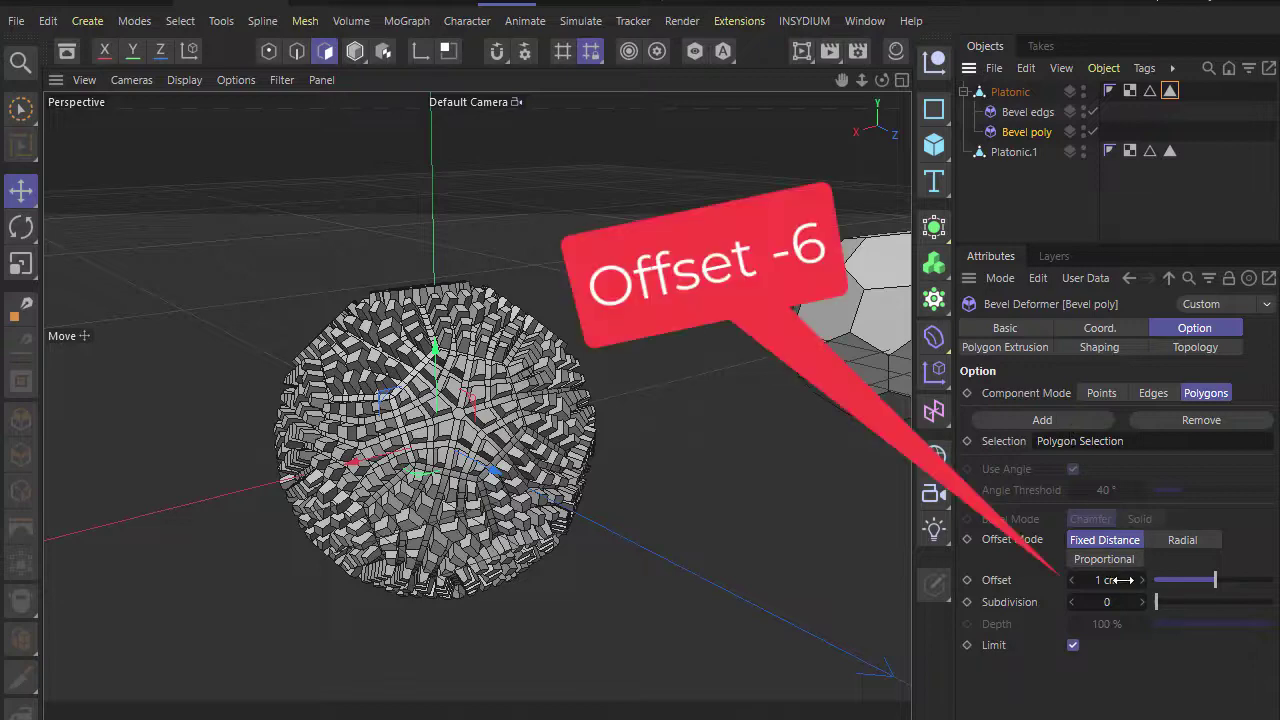
left_click_drag(1110, 583, 1108, 583)
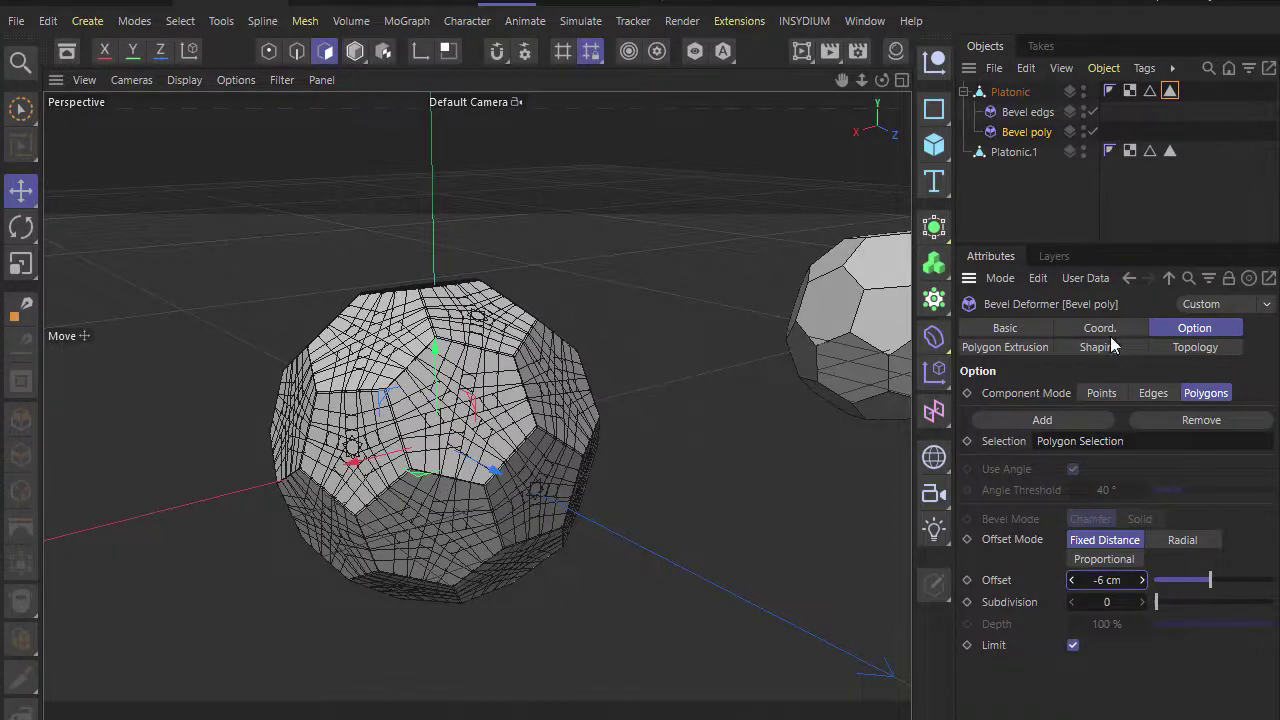
left_click(1035, 113)
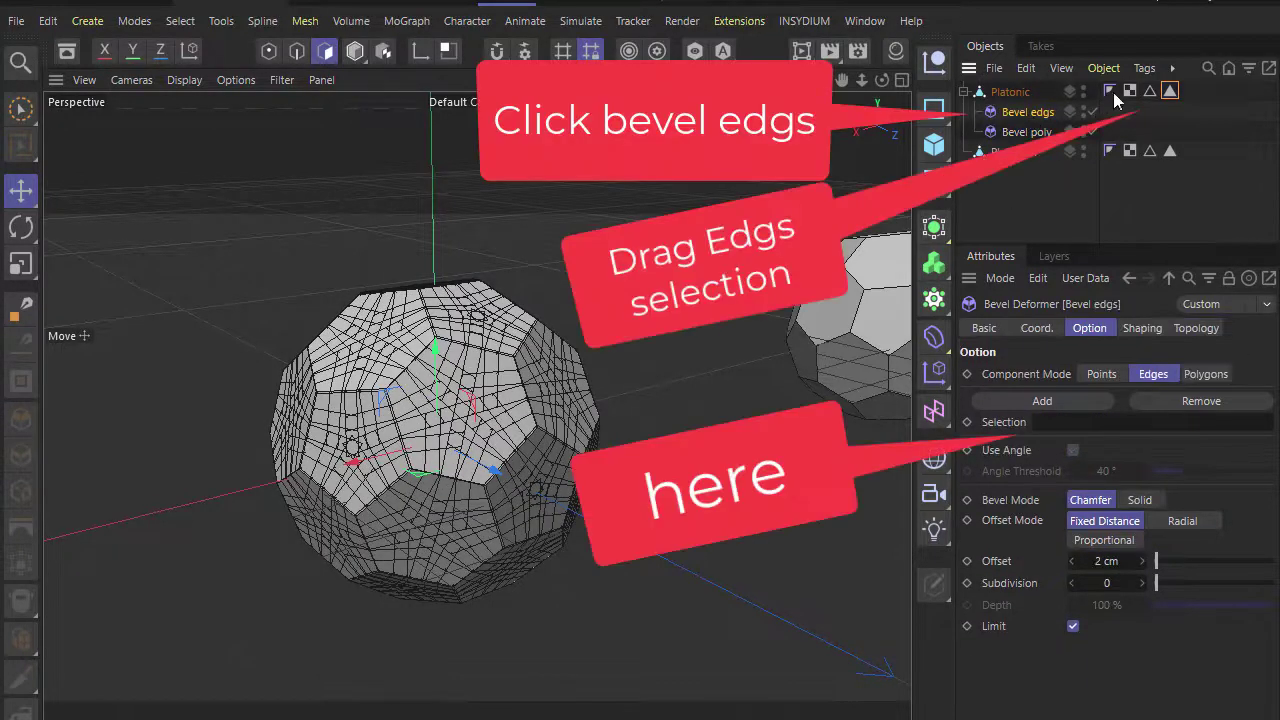
left_click_drag(1150, 91, 1080, 422)
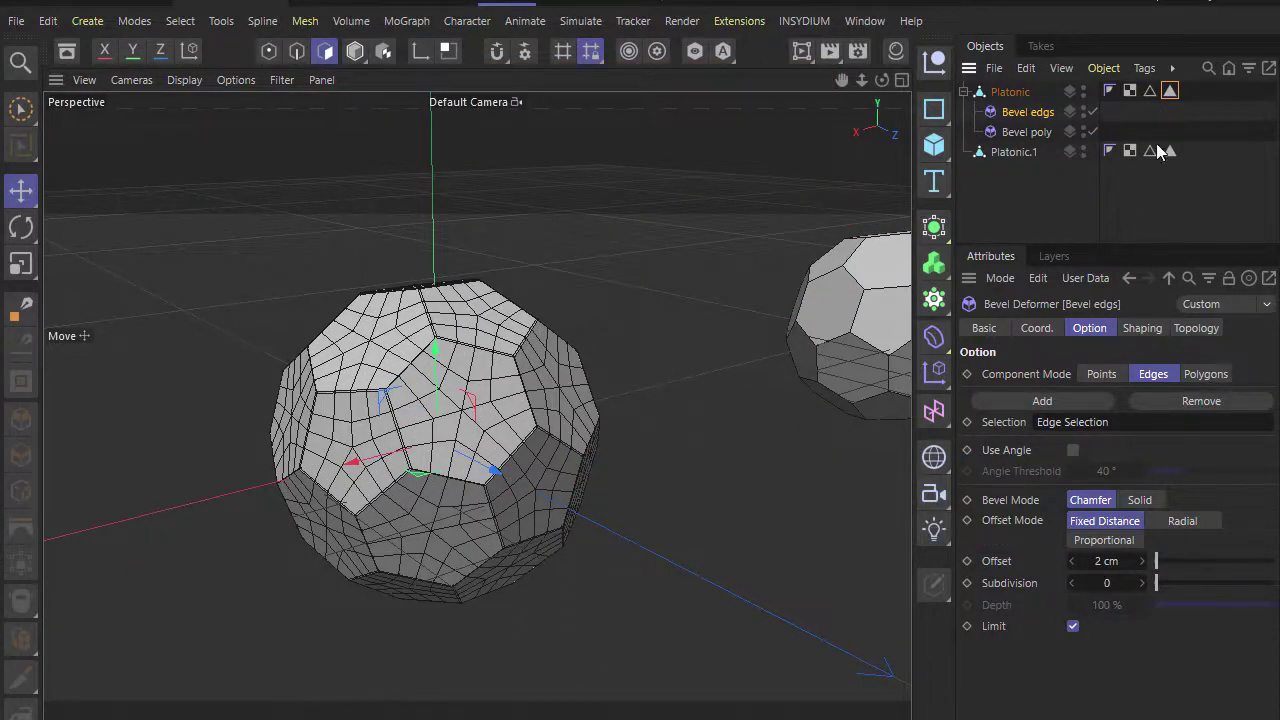
- Set Bevel poly's polygon extrusion to 3 cm
left_click(1024, 133)
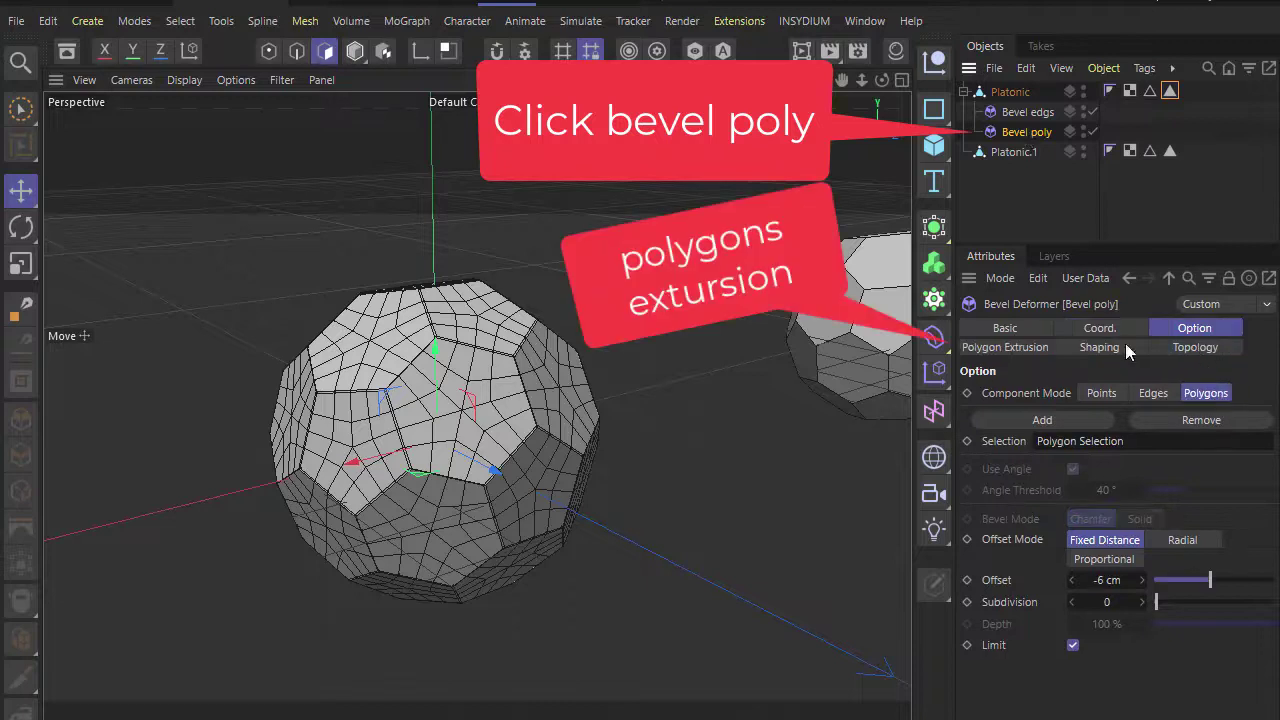
left_click(1036, 347)
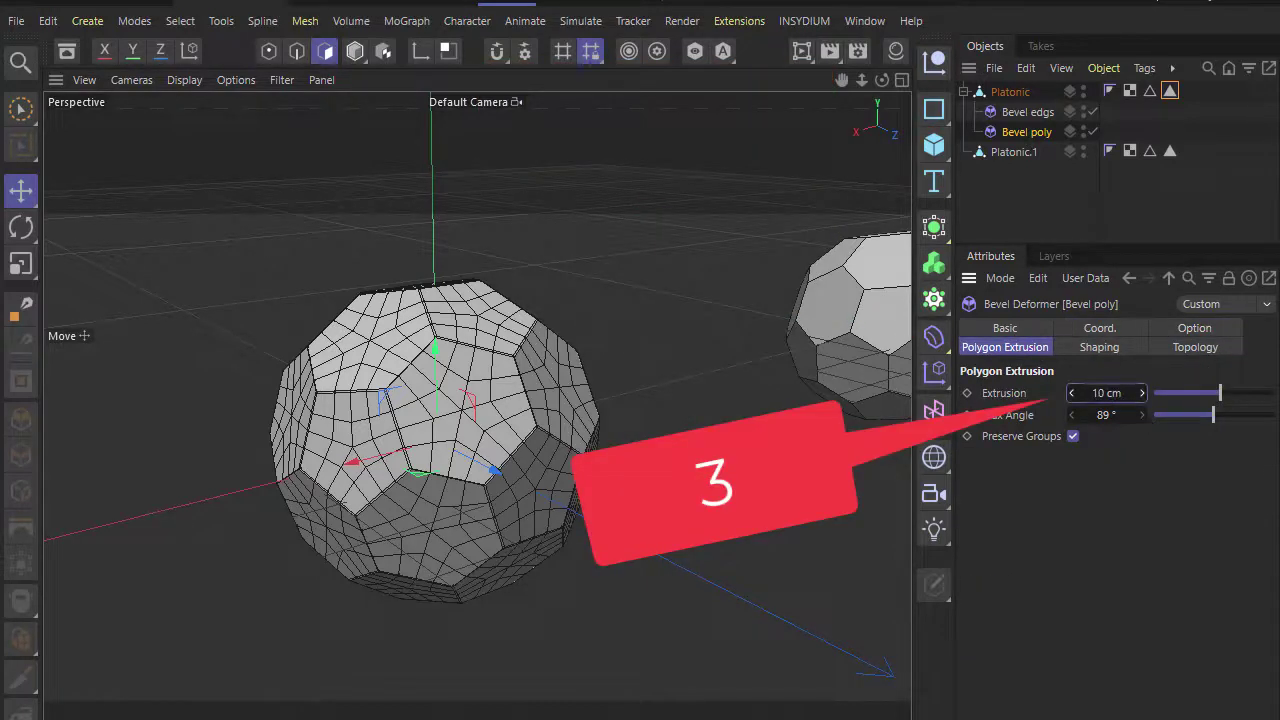
left_click_drag(1120, 393, 1112, 394)
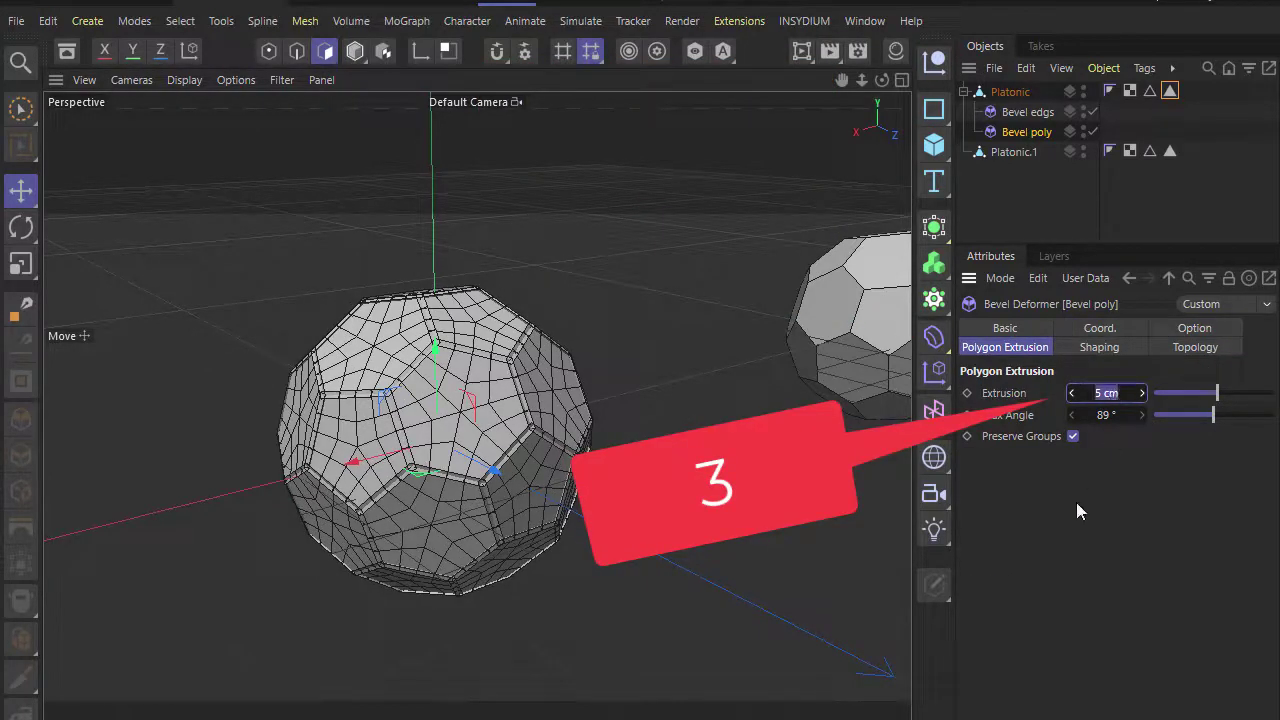
key("BackSpace")
type("3")
key("Return")
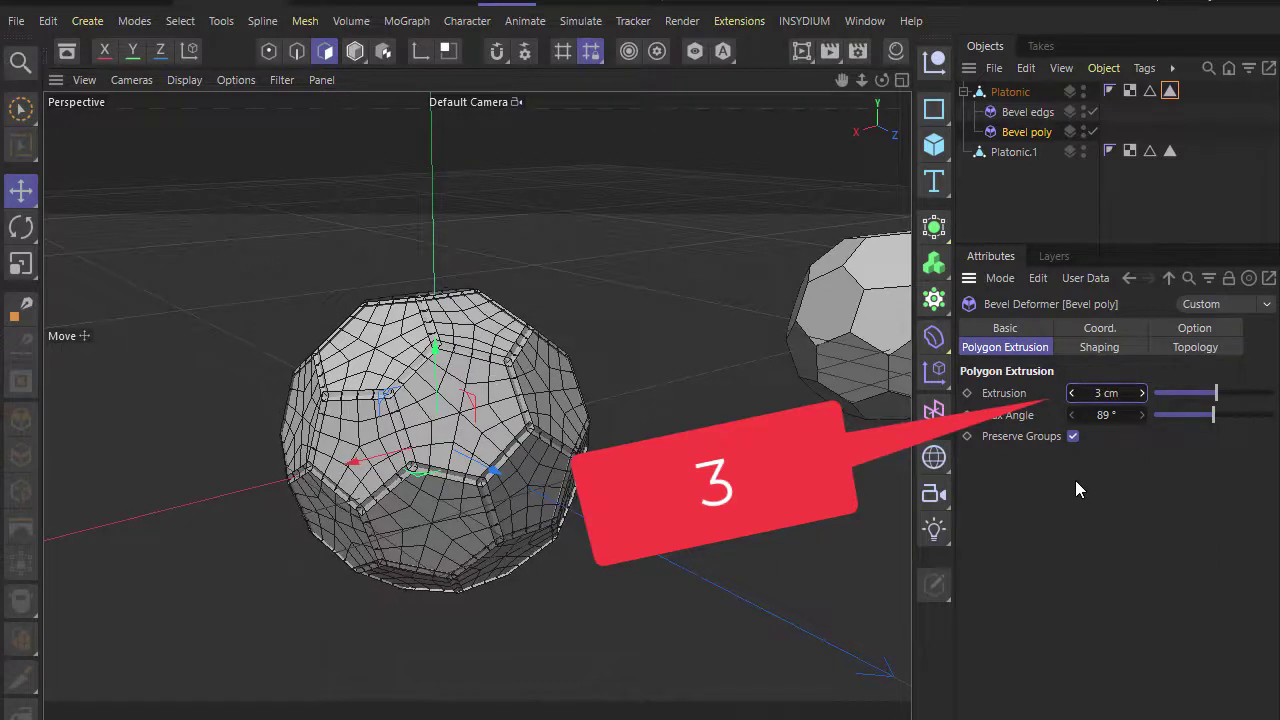
- Add a Spherify deformer under Platonic at 100% strength with a 95 cm radius
left_click(1010, 92)
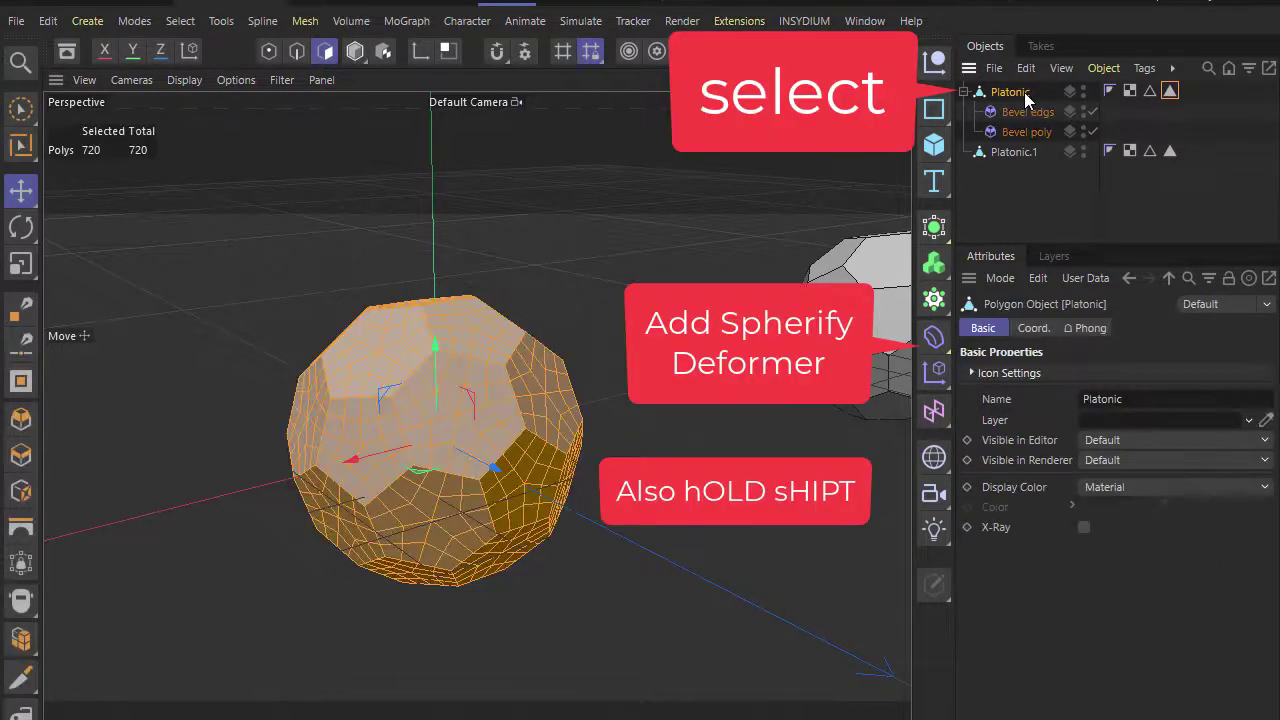
left_click(929, 340)
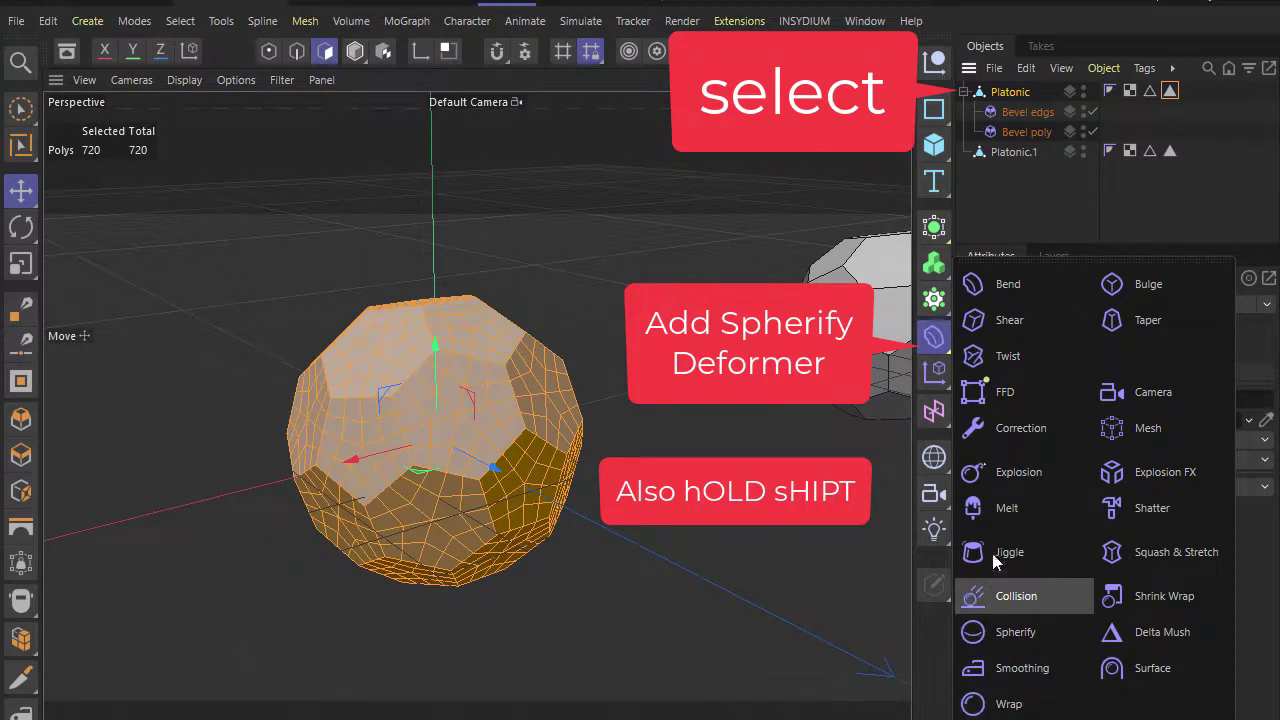
left_click(1019, 629)
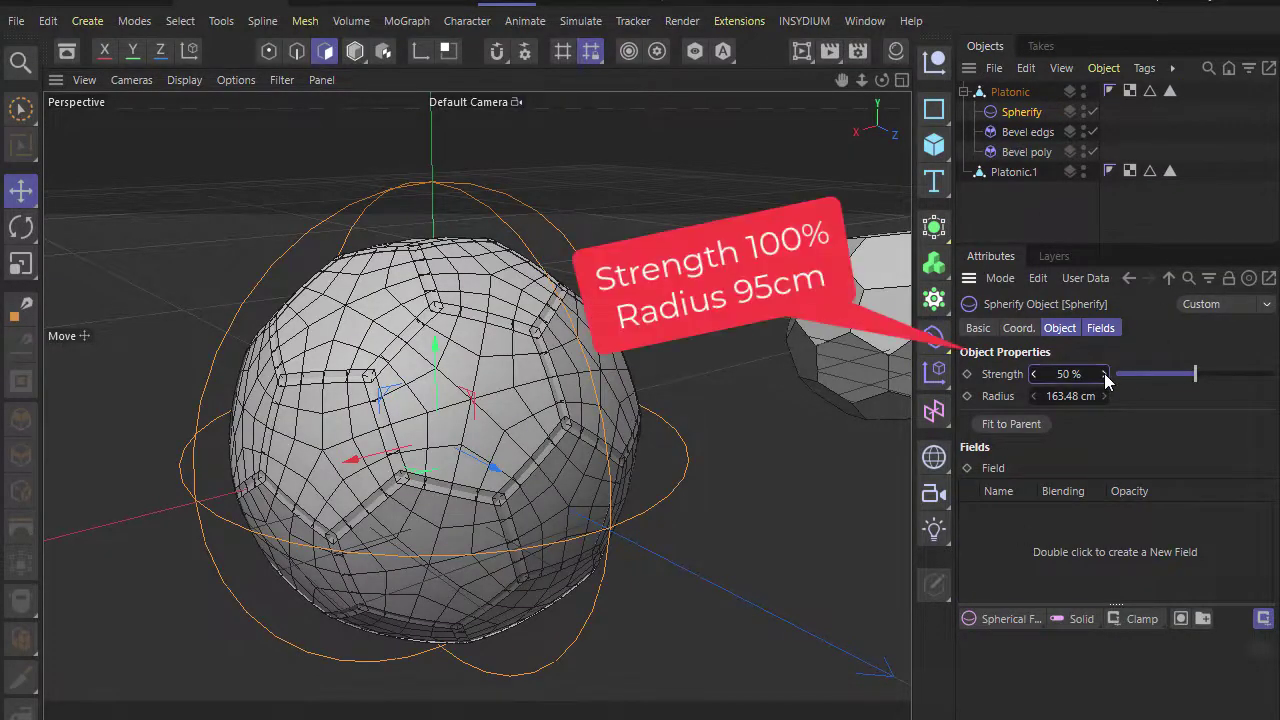
left_click_drag(1176, 378, 1272, 374)
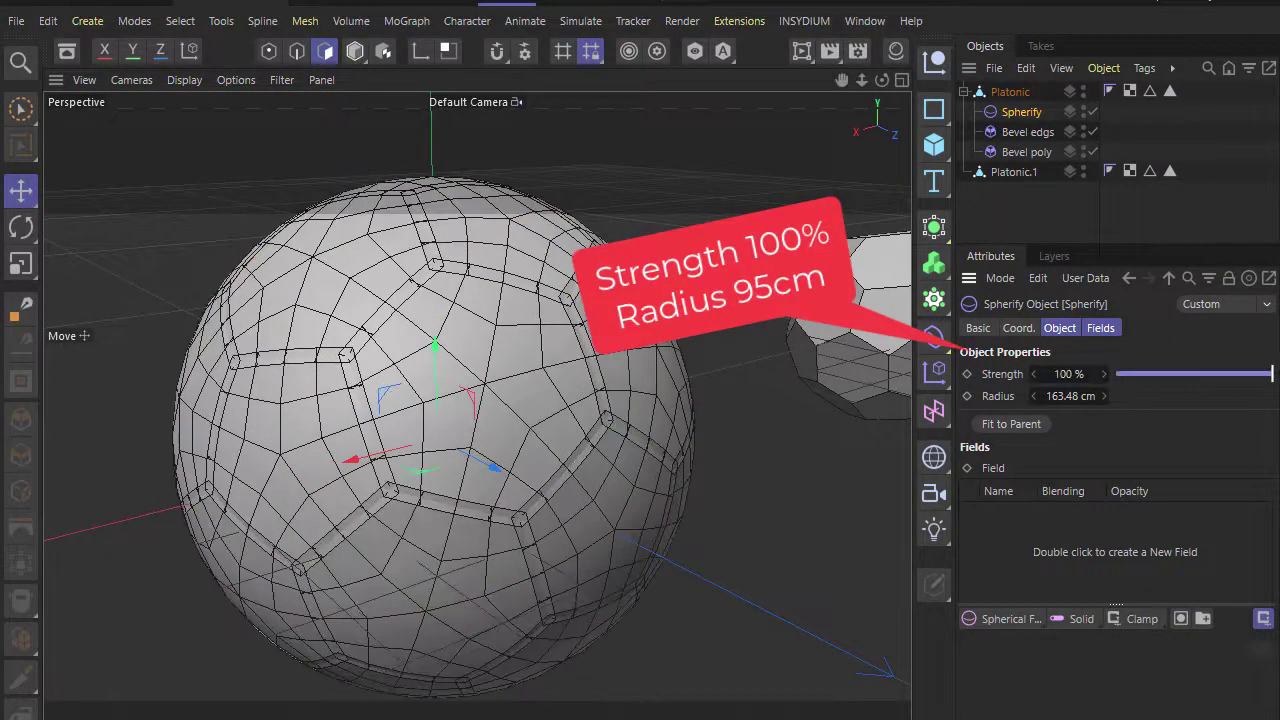
left_click_drag(1085, 397, 1126, 418)
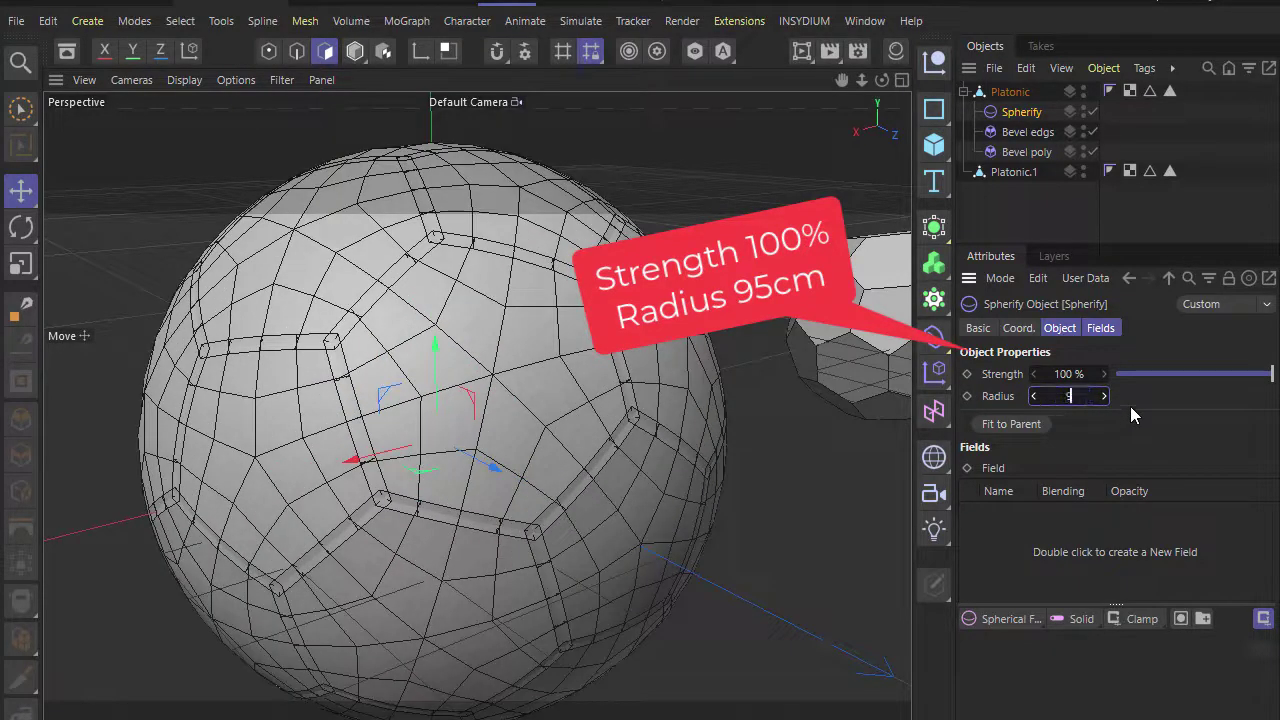
- Set the Spherify radius to 95 cm and switch the viewport to Gouraud Shading without wireframe
type("95")
key("Return")
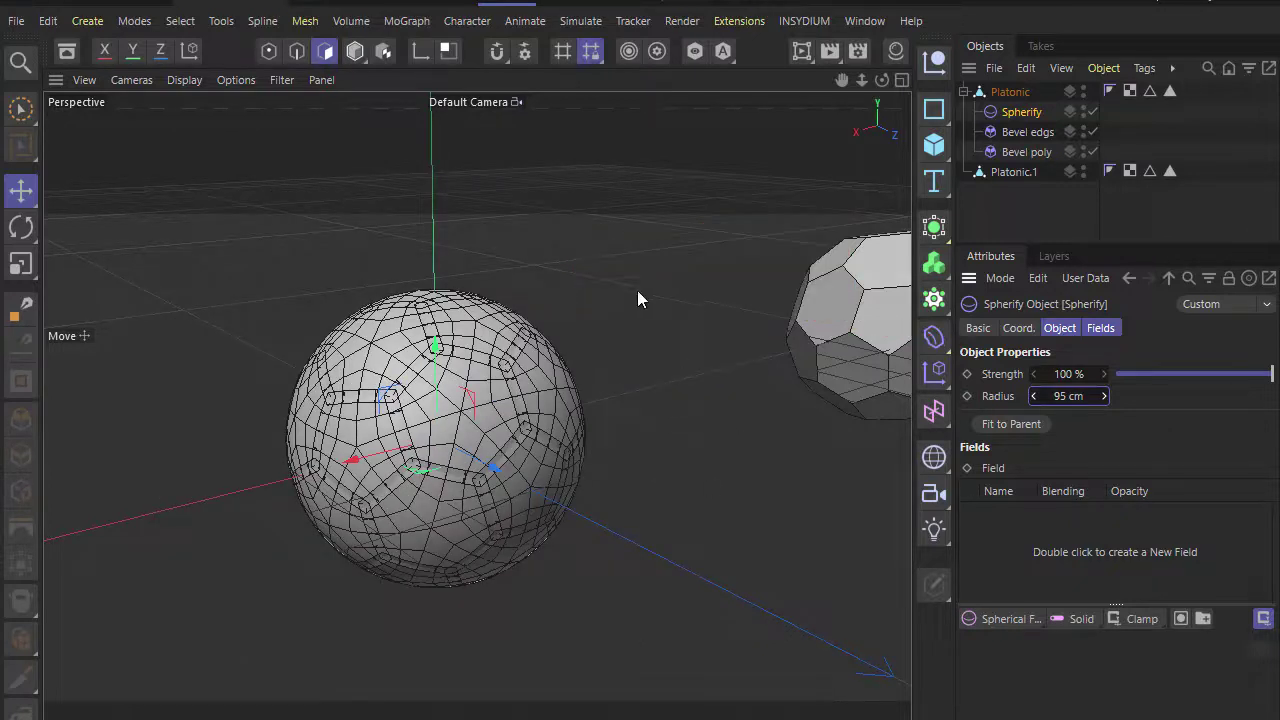
left_click(230, 80)
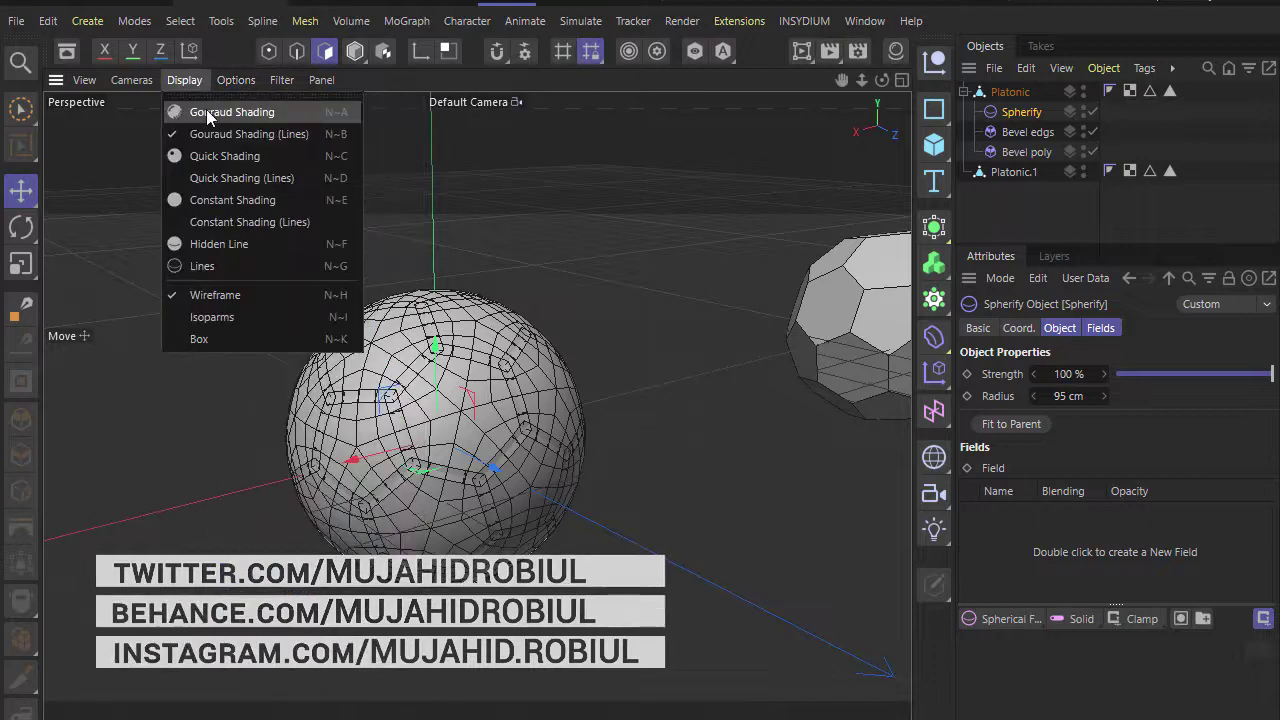
left_click(206, 112)
- Nest the Platonic under a new Subdivision Surface to smooth it
scroll(423, 466, "up", 2)
scroll(427, 473, "up", 1)
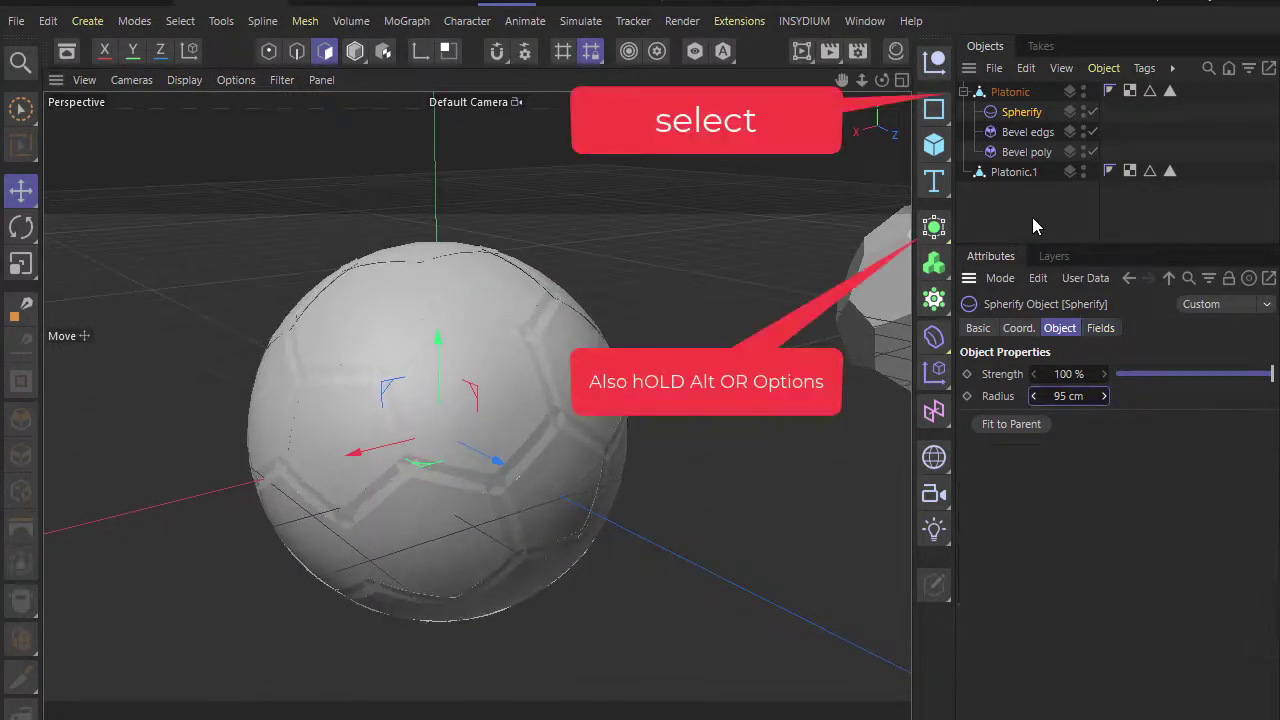
left_click(1008, 92)
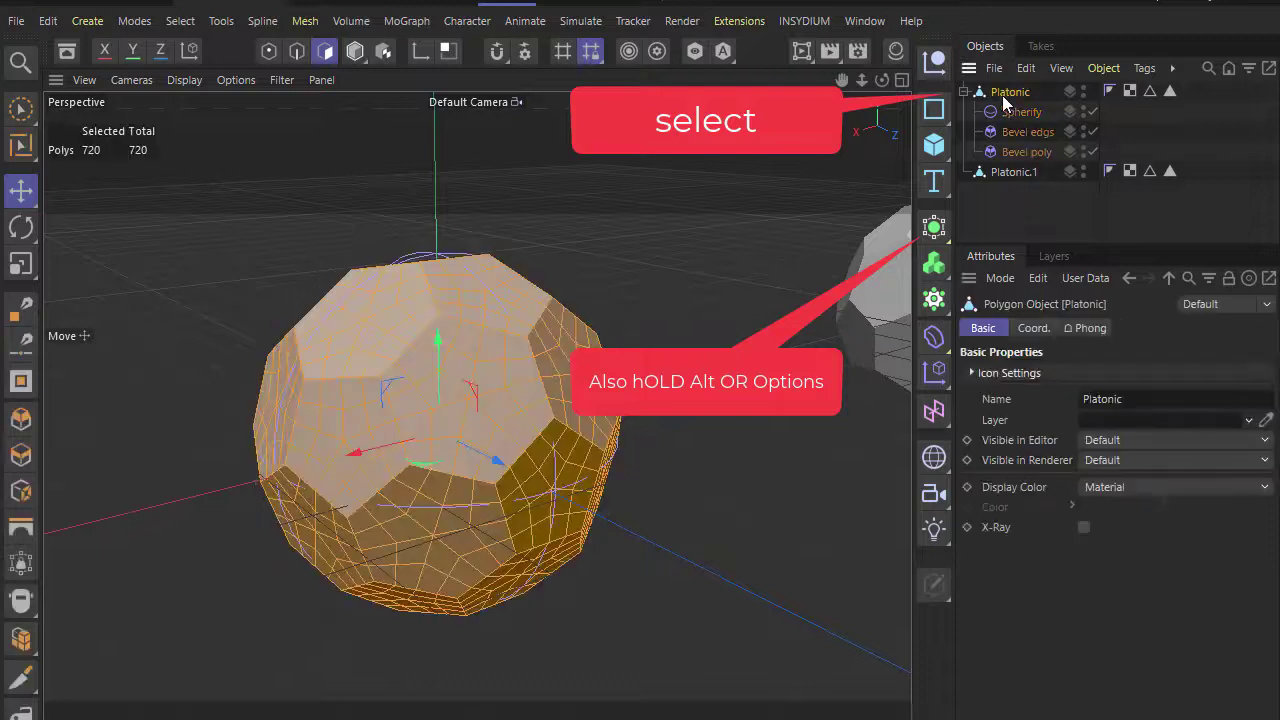
left_click(934, 228, "alt")
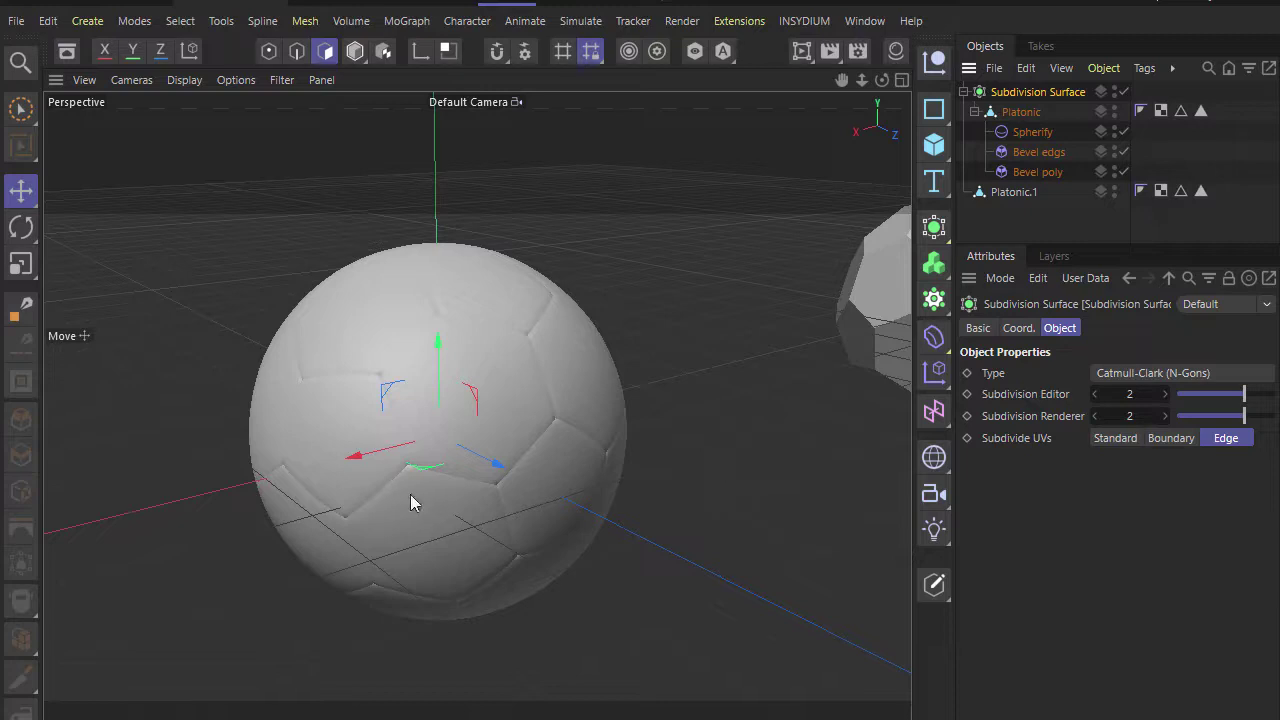
scroll(367, 493, "up", 2)
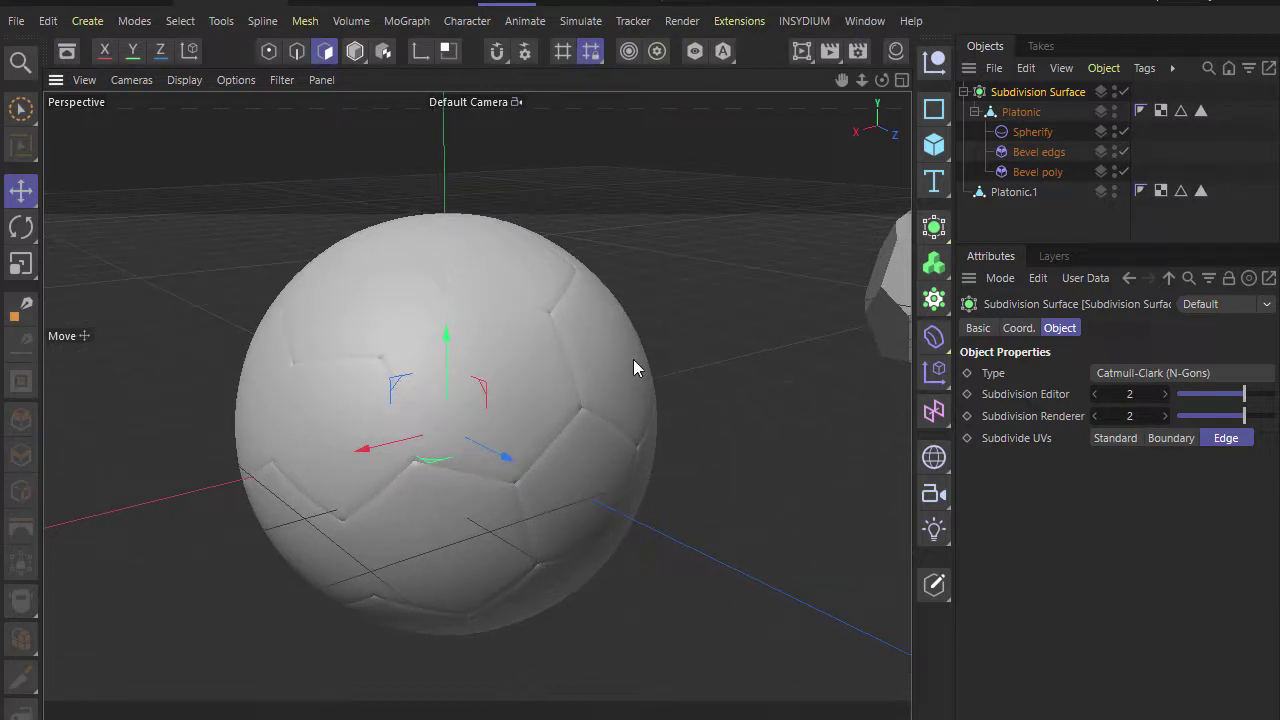
- Disable the Spherify, Bevel edgs and Bevel poly deformers and show Gouraud Shading (Lines)
left_click(1015, 227)
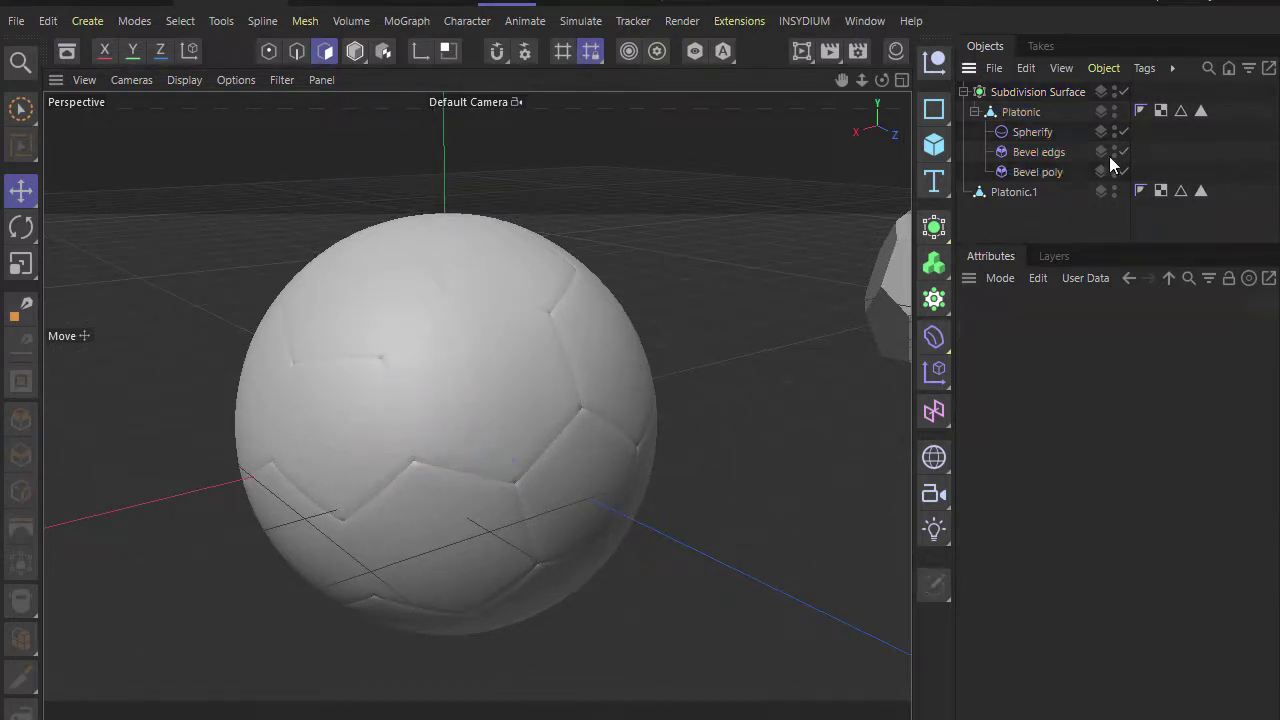
left_click(1123, 130)
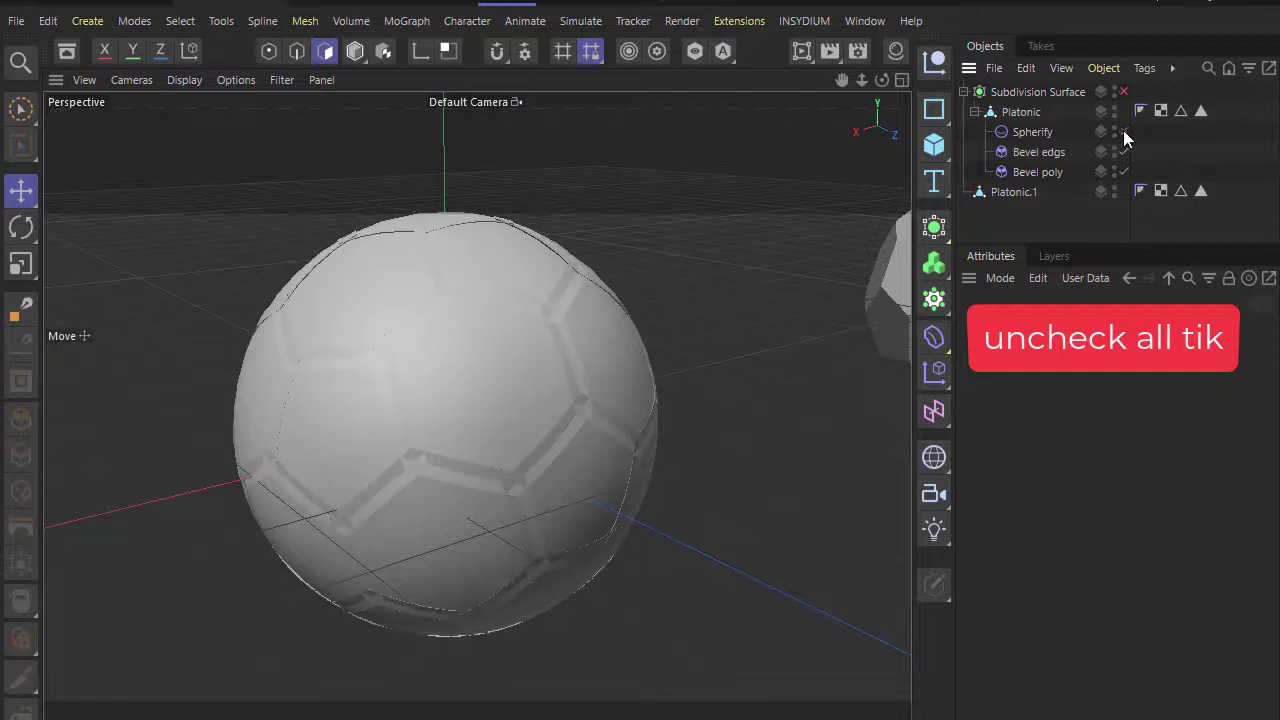
left_click(1123, 151)
left_click(1124, 170)
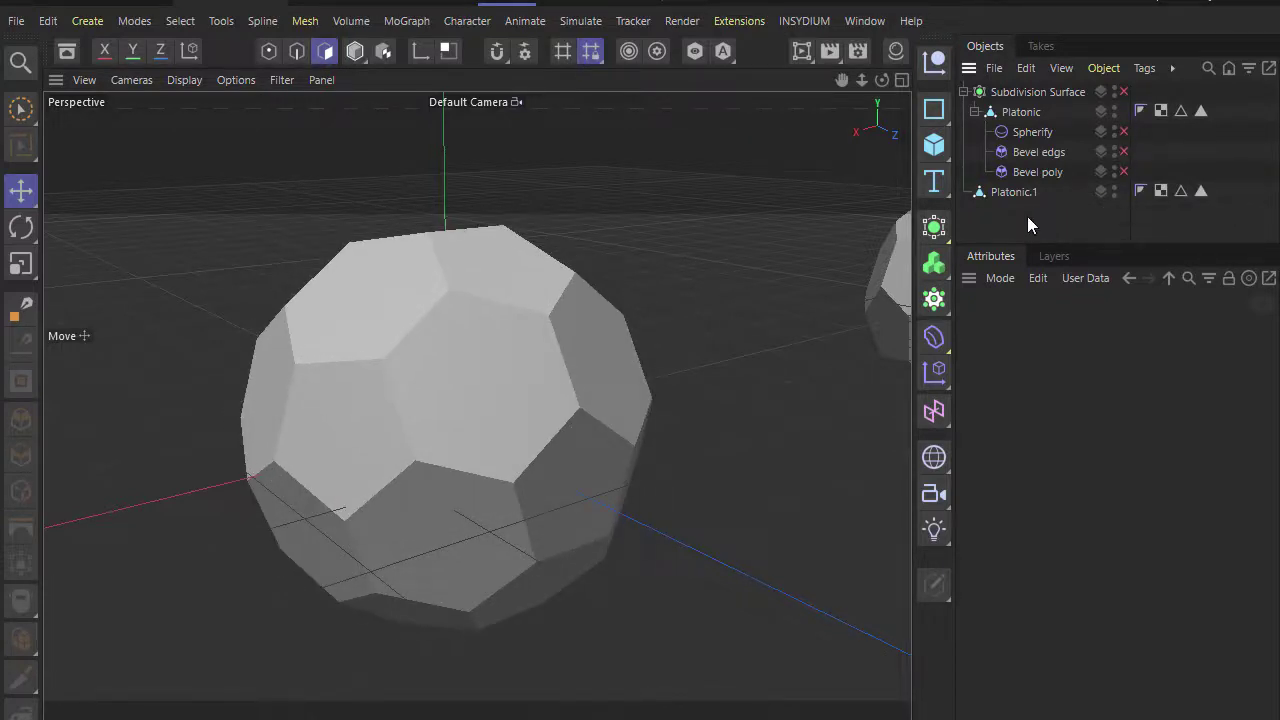
left_click(171, 79)
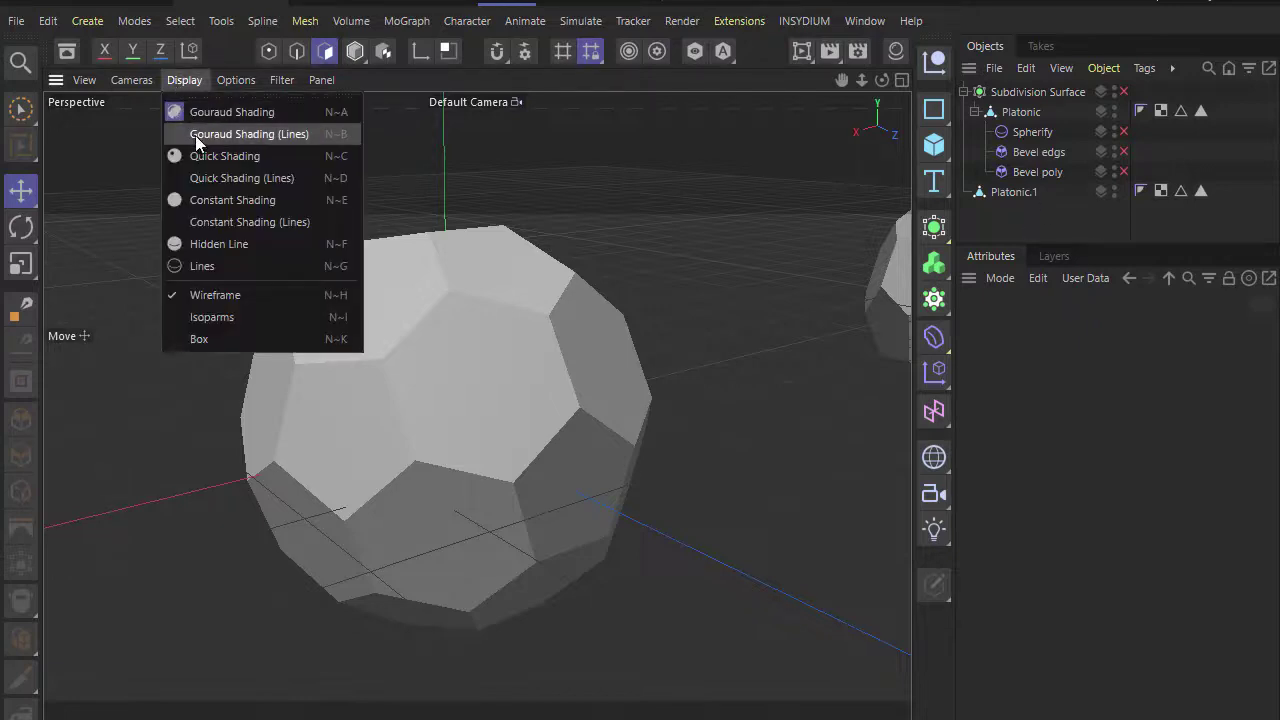
left_click(199, 135)
- Select the six-polygon star inside each pentagon of the Platonic mesh
left_click(505, 362)
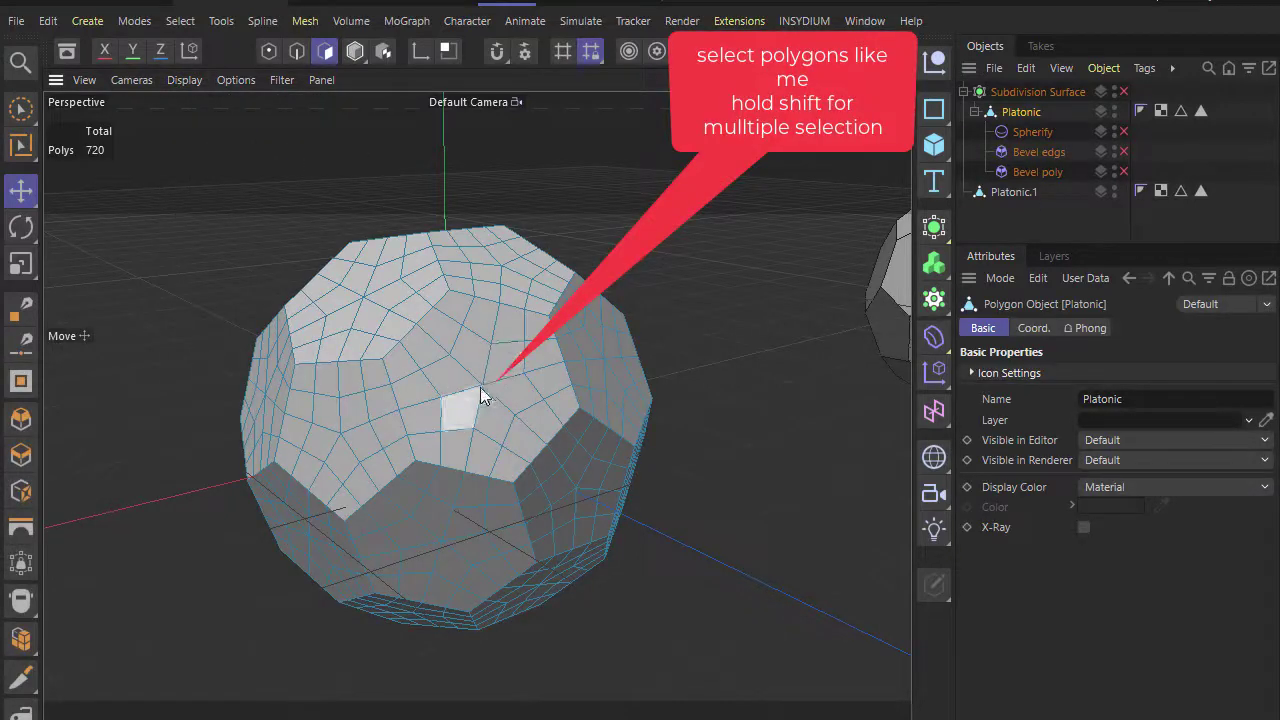
left_click(511, 365)
left_click(500, 425, "shift")
left_click(540, 408, "shift")
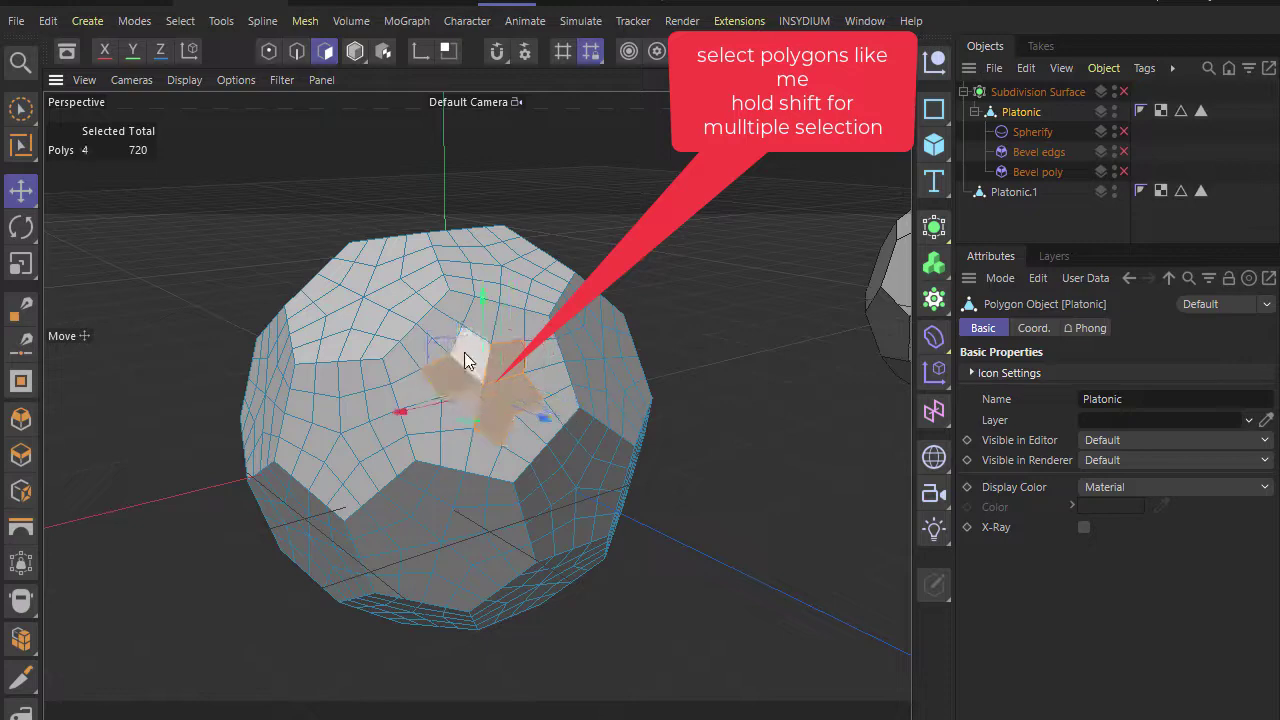
left_click(465, 345, "shift")
left_click(440, 385, "shift")
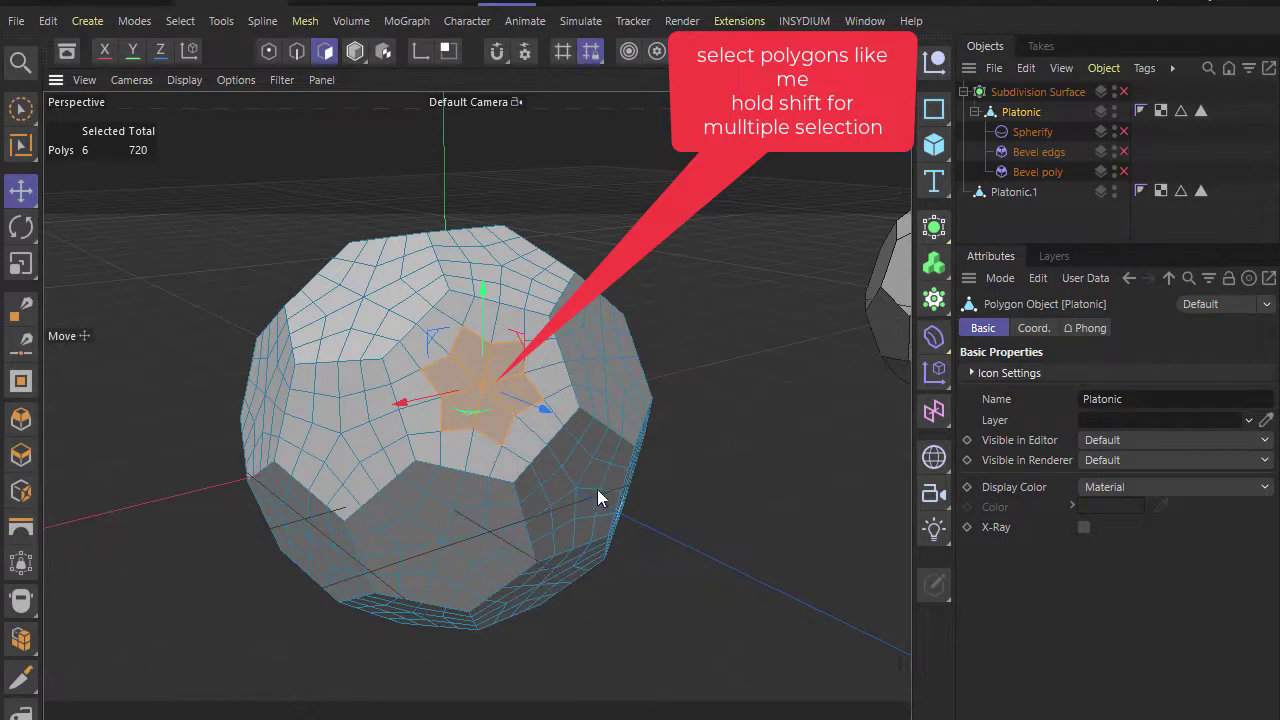
mouse_move(651, 520)
left_mouse_down("alt")
mouse_move(577, 526)
mouse_move(514, 417)
mouse_move(366, 446)
mouse_move(692, 510)
mouse_move(710, 555)
left_mouse_up("alt")
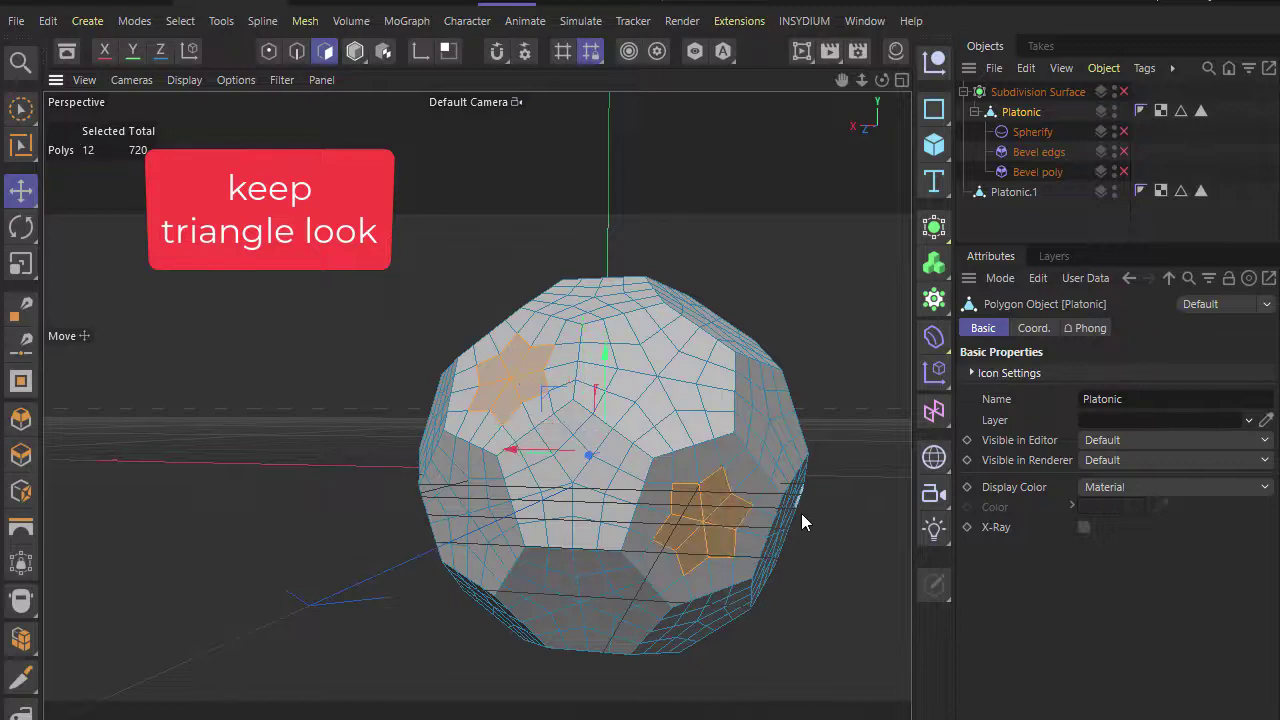
mouse_move(801, 513)
left_mouse_down("alt")
mouse_move(580, 603)
mouse_move(628, 606)
mouse_move(591, 637)
left_mouse_up("alt")
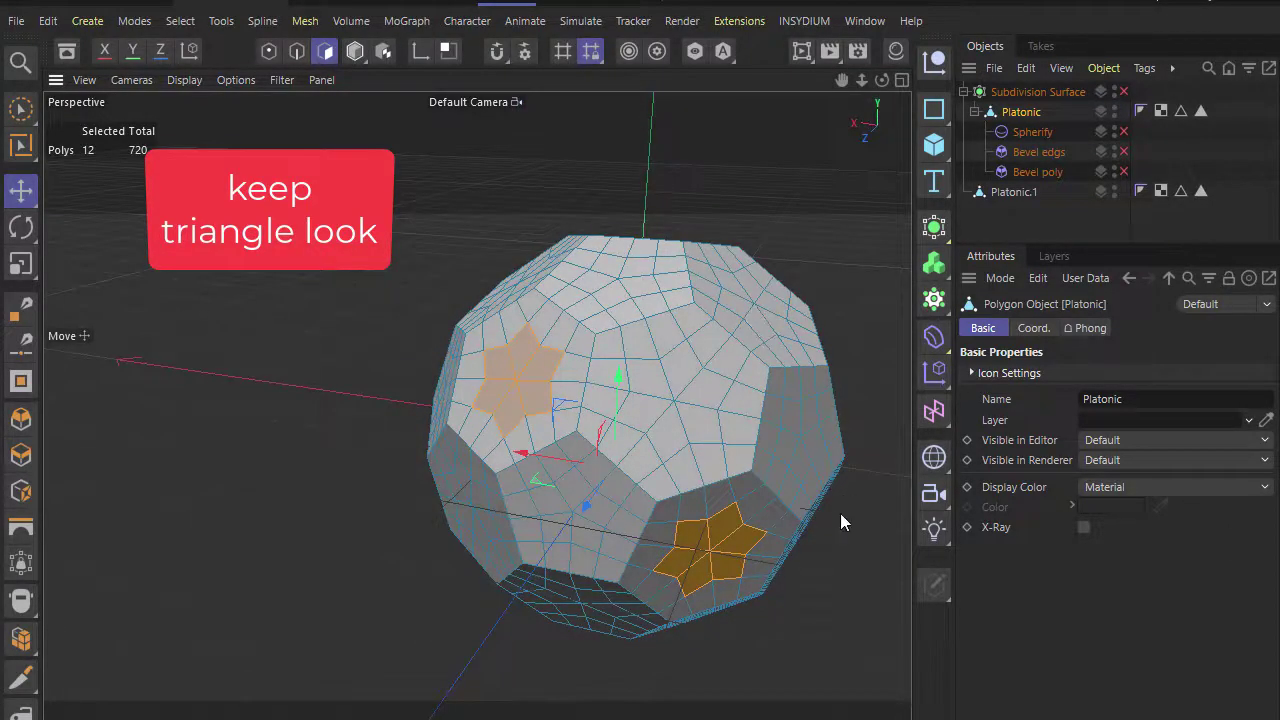
left_click(780, 355, "shift")
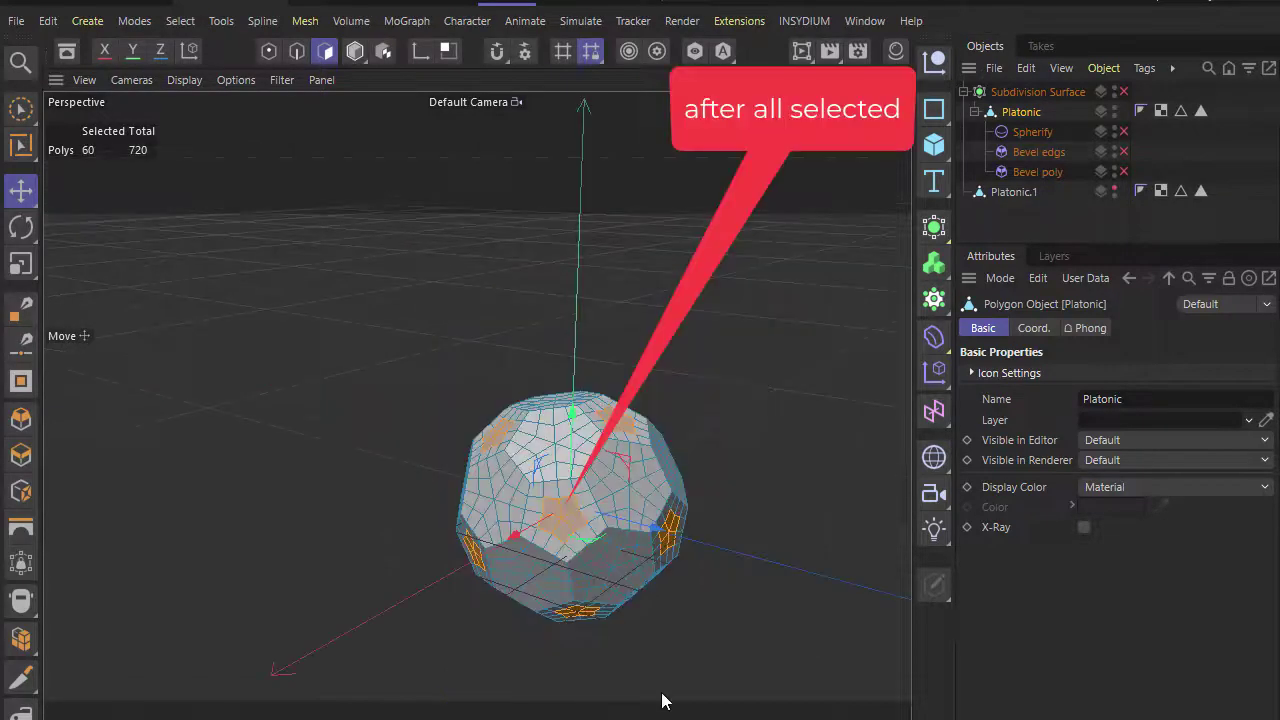
- Grow the selection to 240 polygons and store it as Polygon Selection.1
left_click(180, 21)
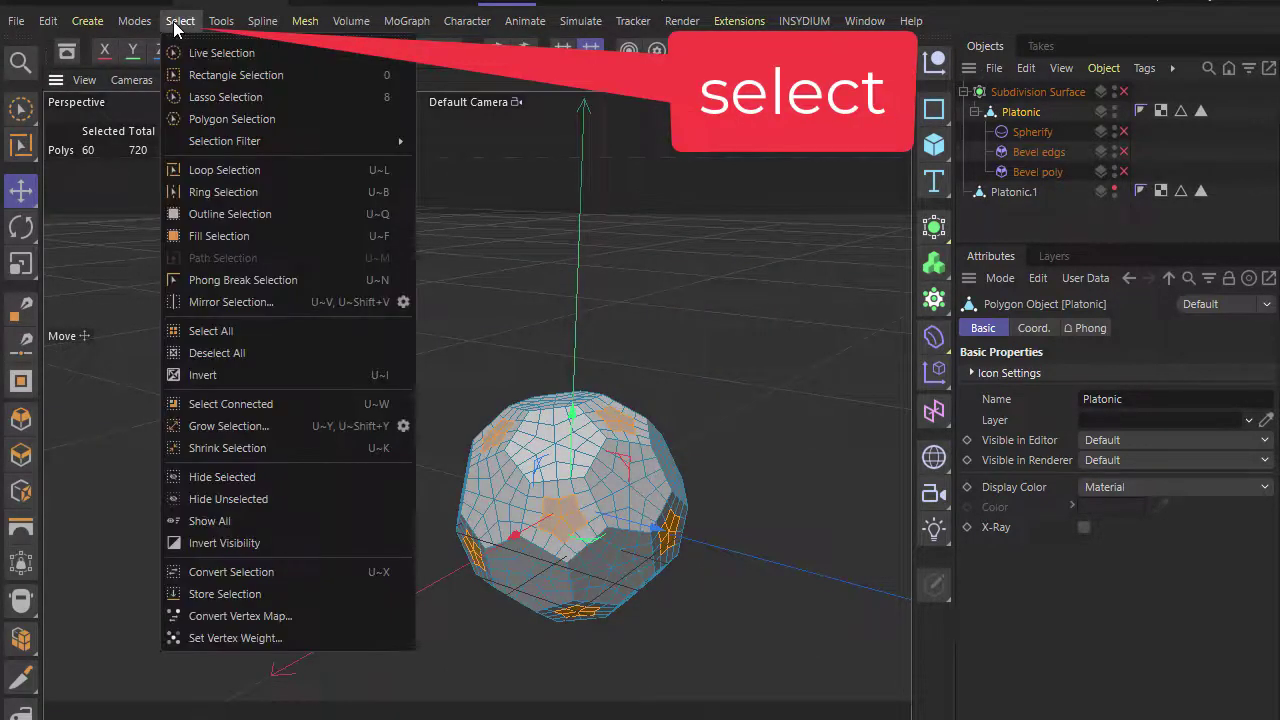
left_click(239, 426)
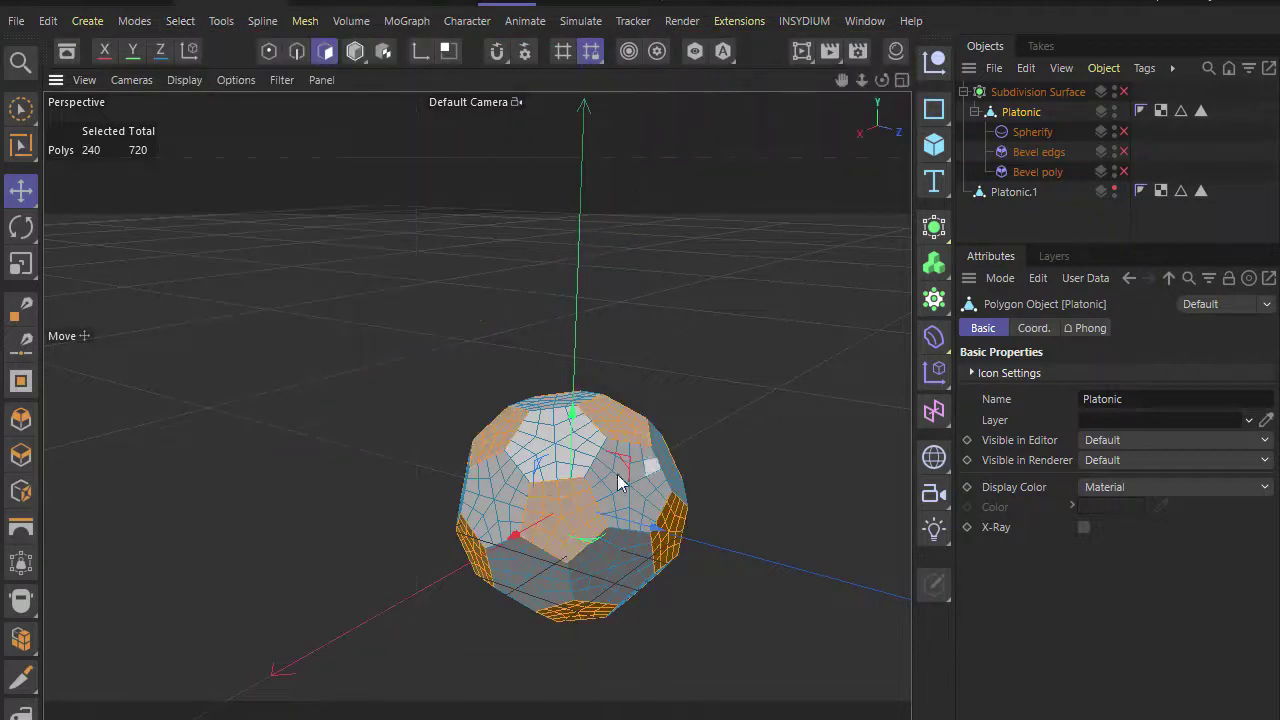
left_click(180, 21)
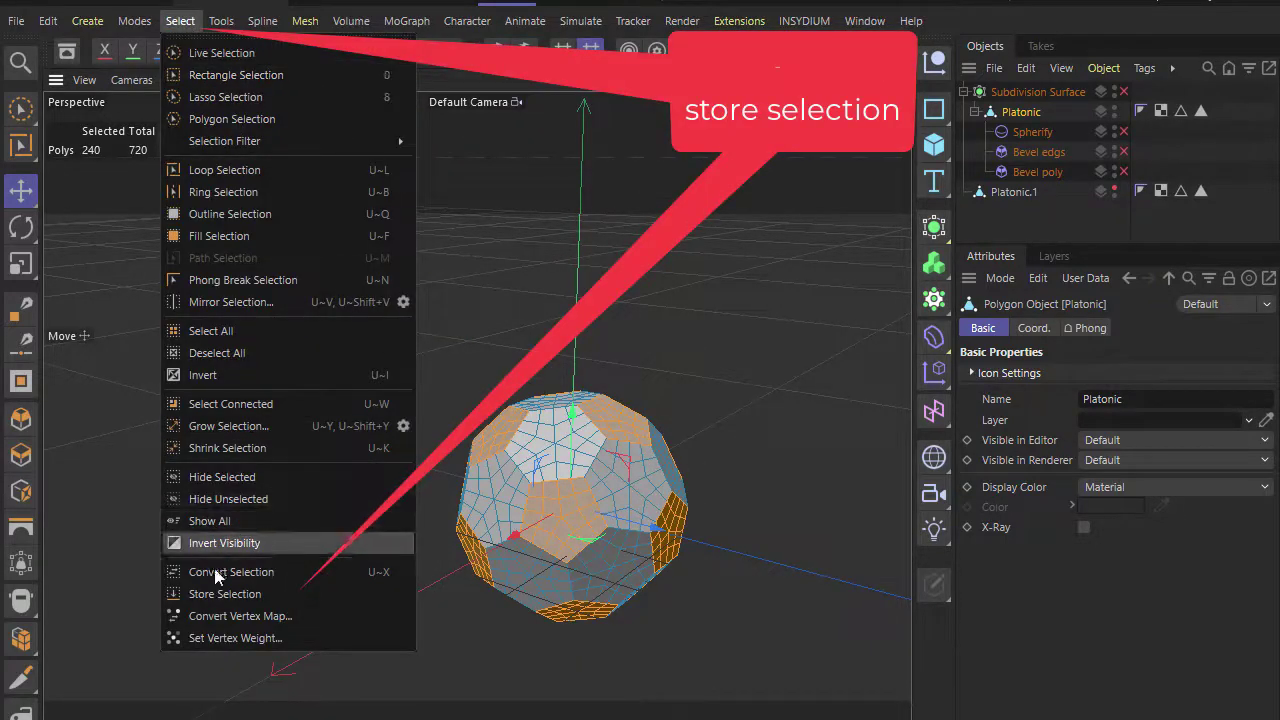
left_click(237, 596)
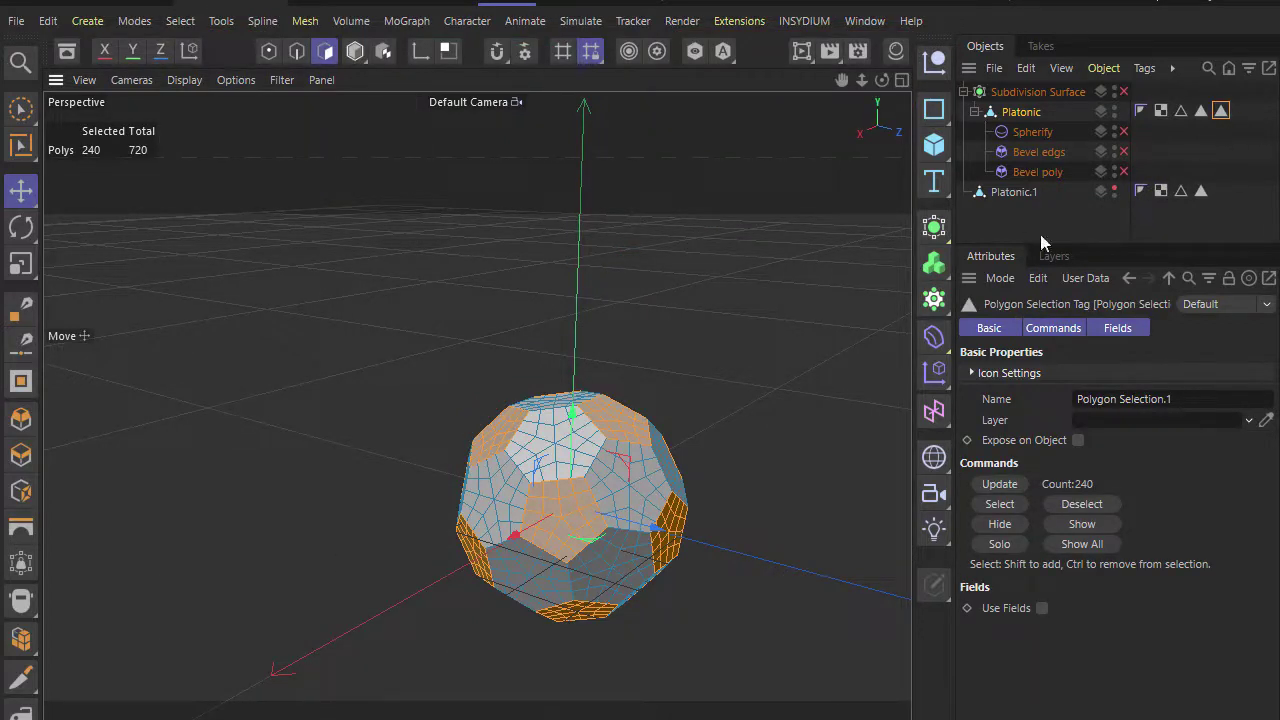
- Re-enable Spherify, Bevel poly and Subdivision Surface, with plain Gouraud Shading in polygon mode
left_click(1123, 132)
left_click(1124, 172)
left_click(1122, 91)
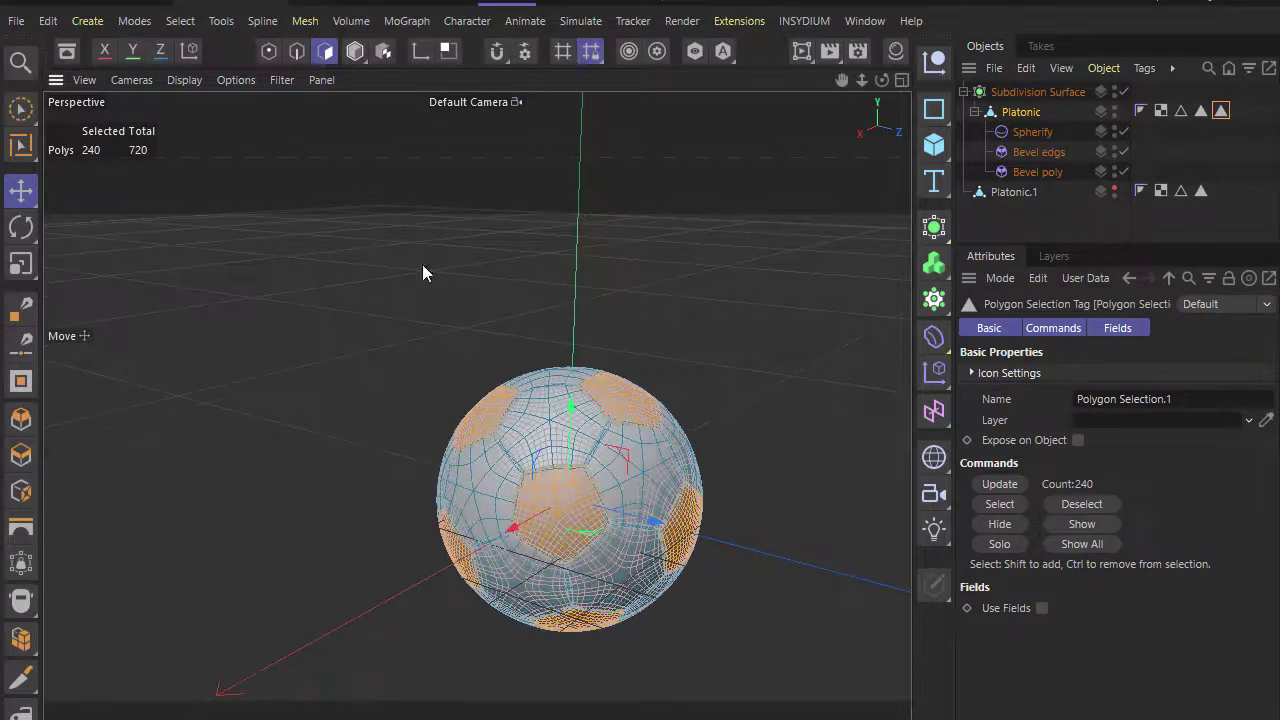
left_click(184, 80)
left_click(205, 96)
left_click(745, 509)
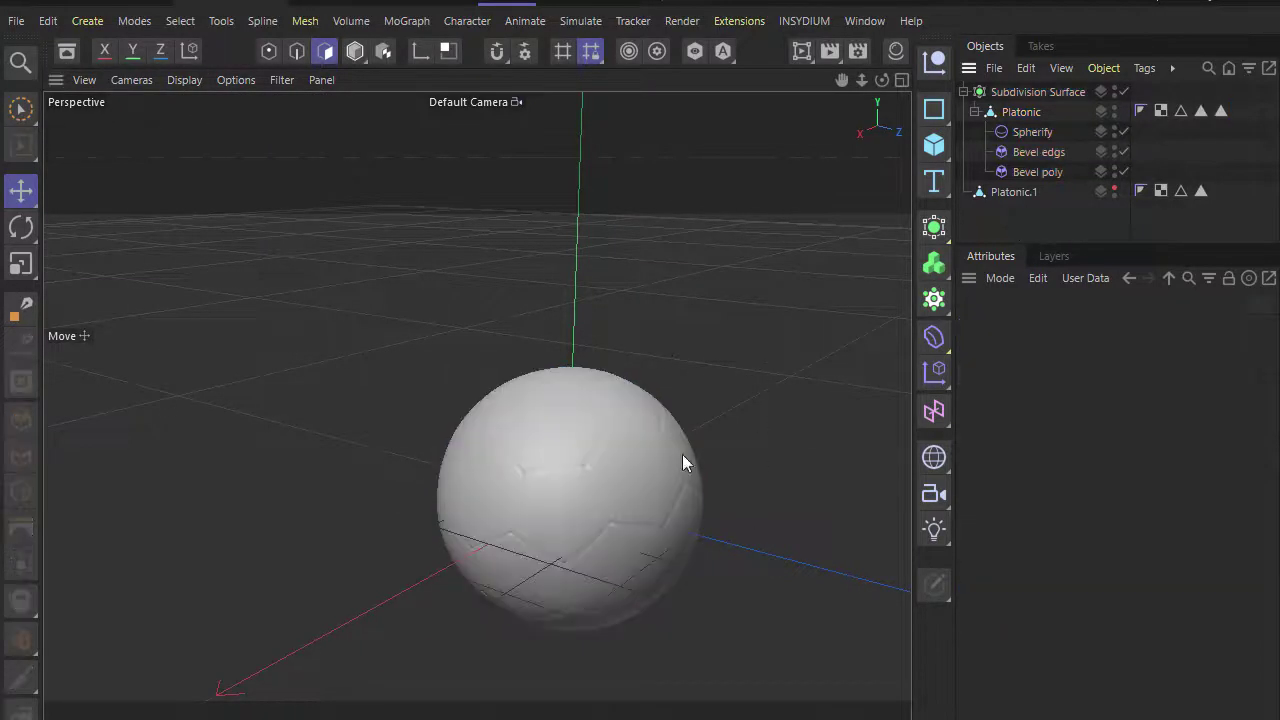
left_click(355, 51)
scroll(552, 528, "up", 2)
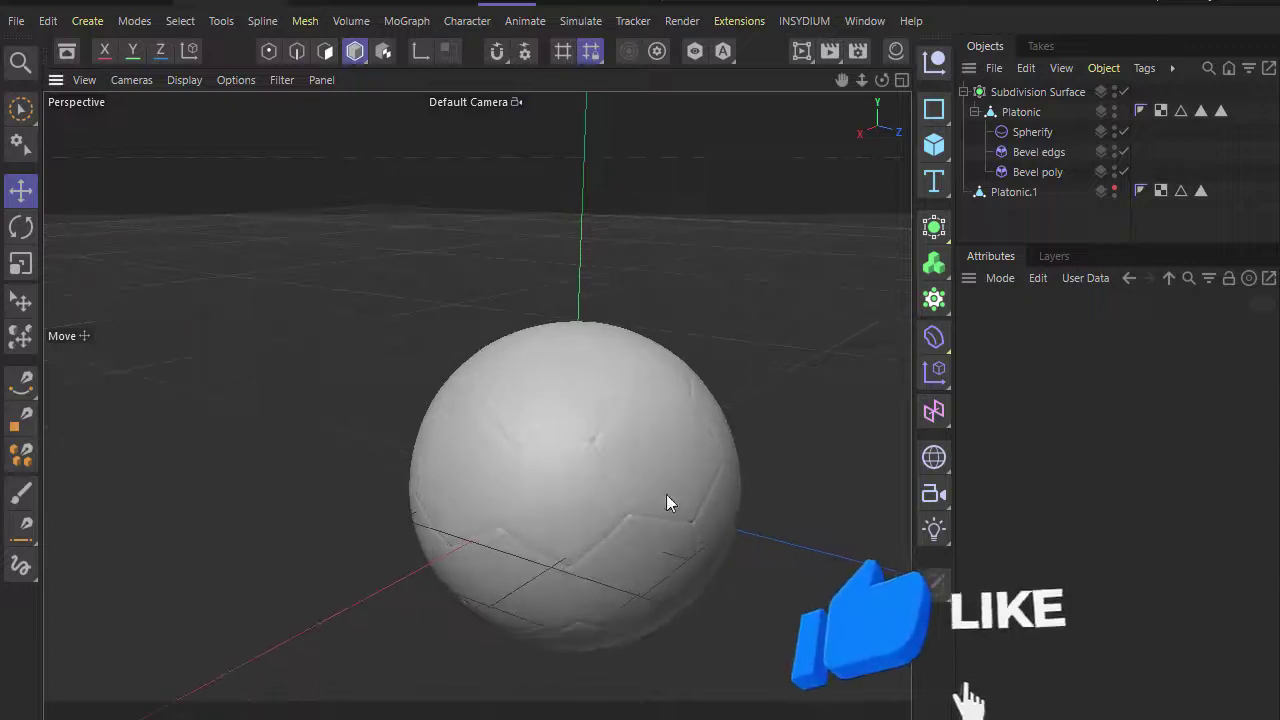
- Dock the Material Manager beside the viewport and create two new materials
left_click(864, 24)
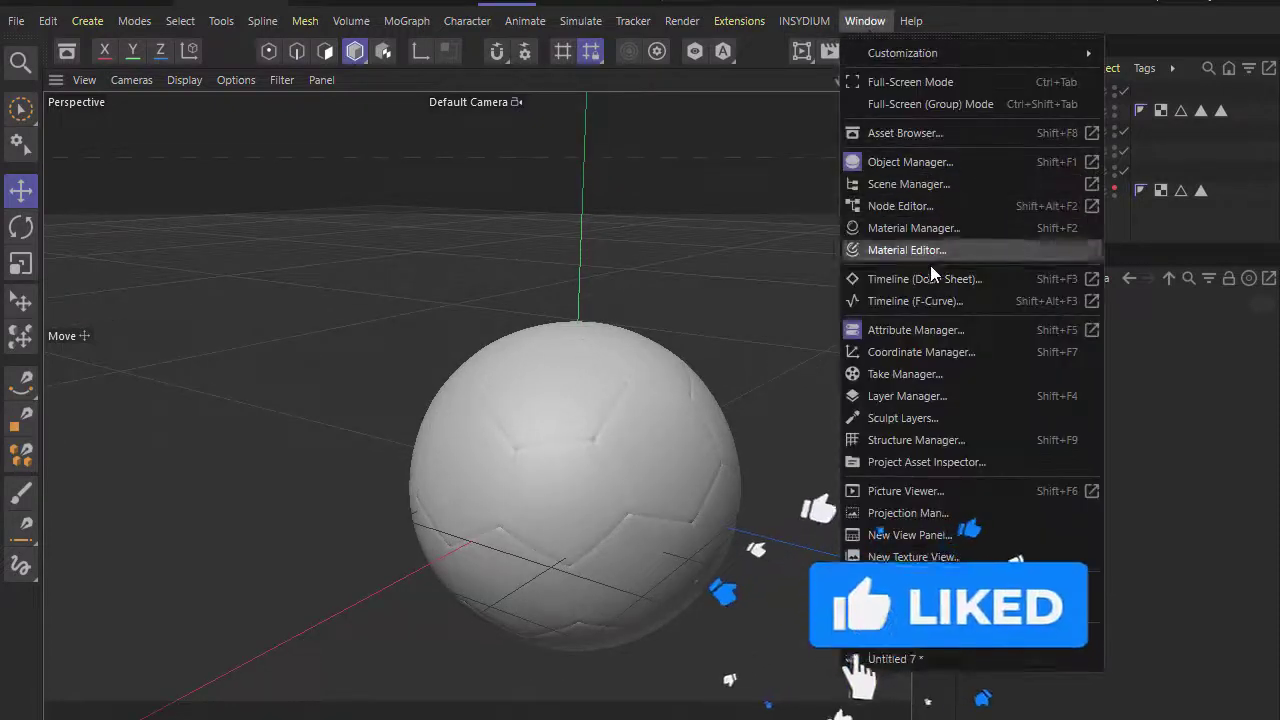
left_click(968, 230)
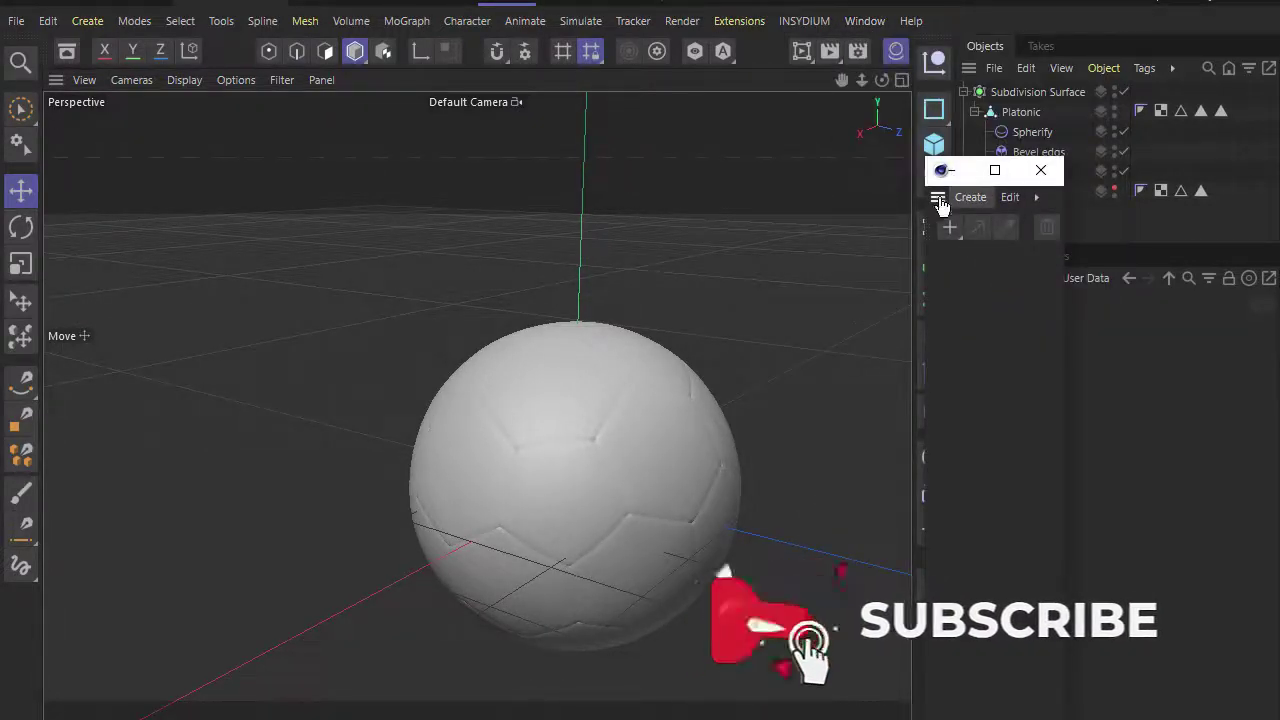
mouse_move(938, 203)
left_mouse_down()
mouse_move(507, 211)
mouse_move(777, 168)
left_mouse_up()
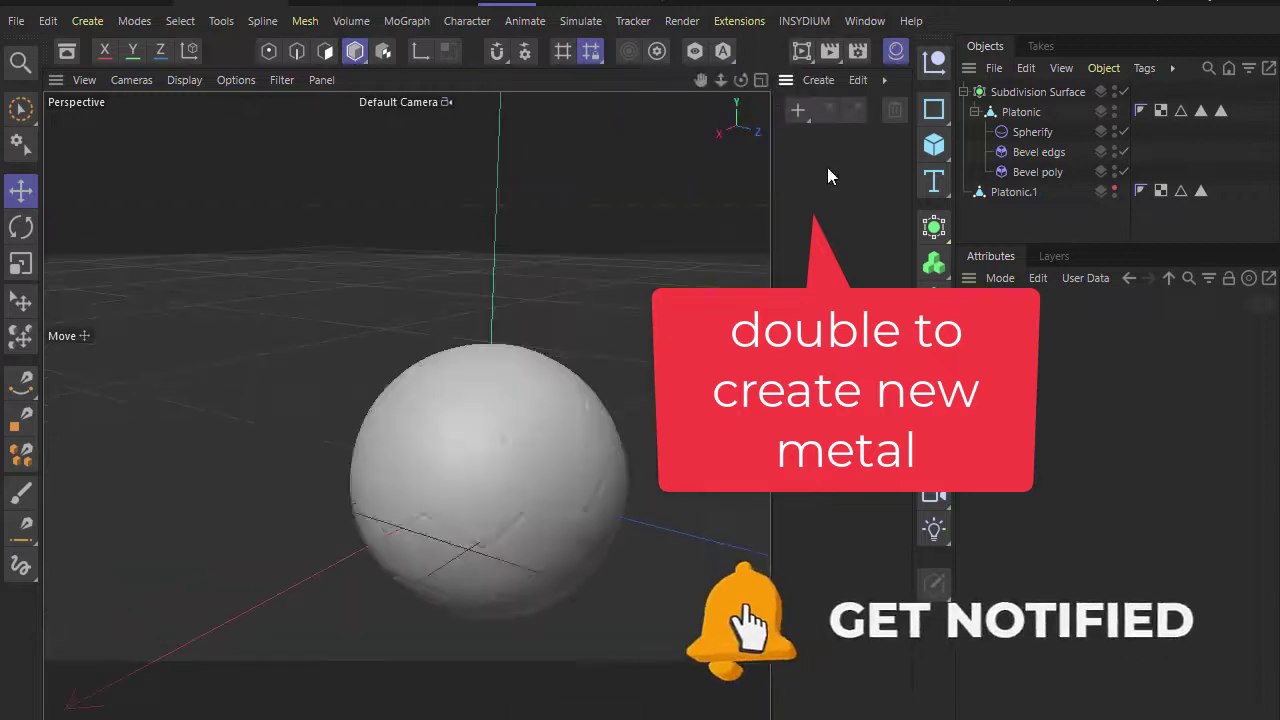
double_click(826, 168)
double_click(848, 204)
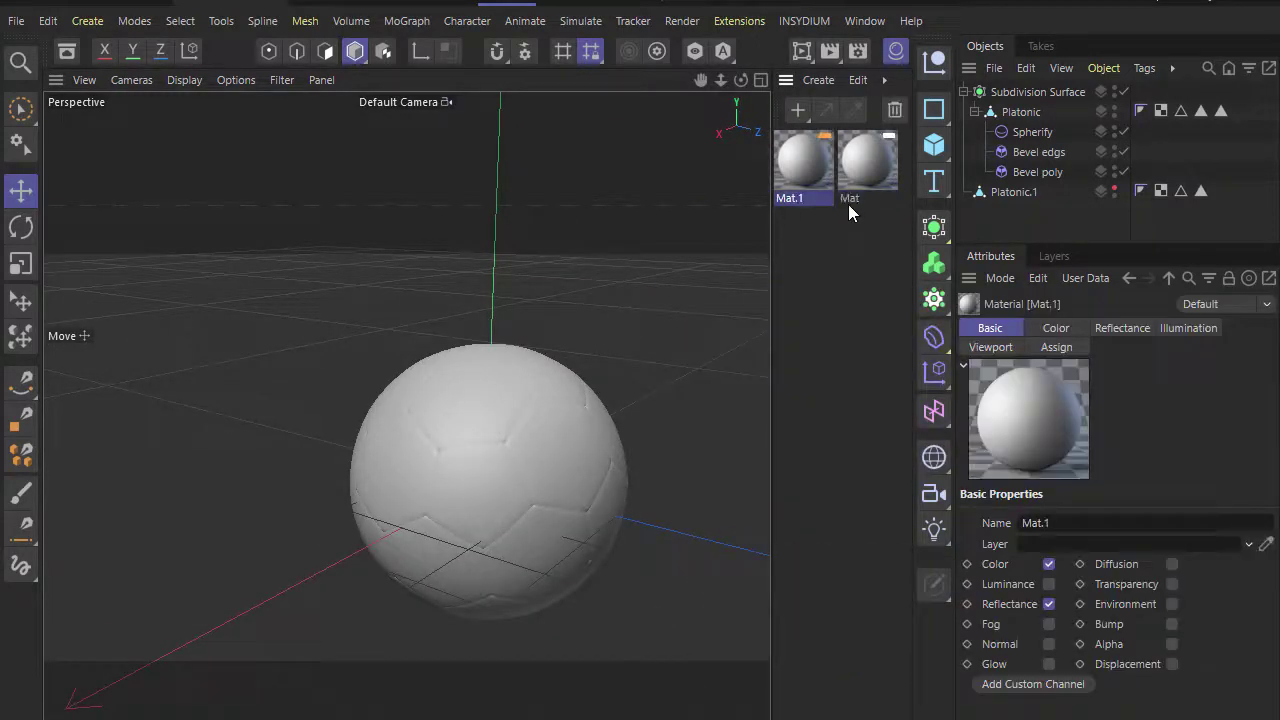
- Darken Mat.1's colour to near-black (V 9%) and check Mat's light gray colour
double_click(804, 158)
left_click_drag(996, 320, 960, 316)
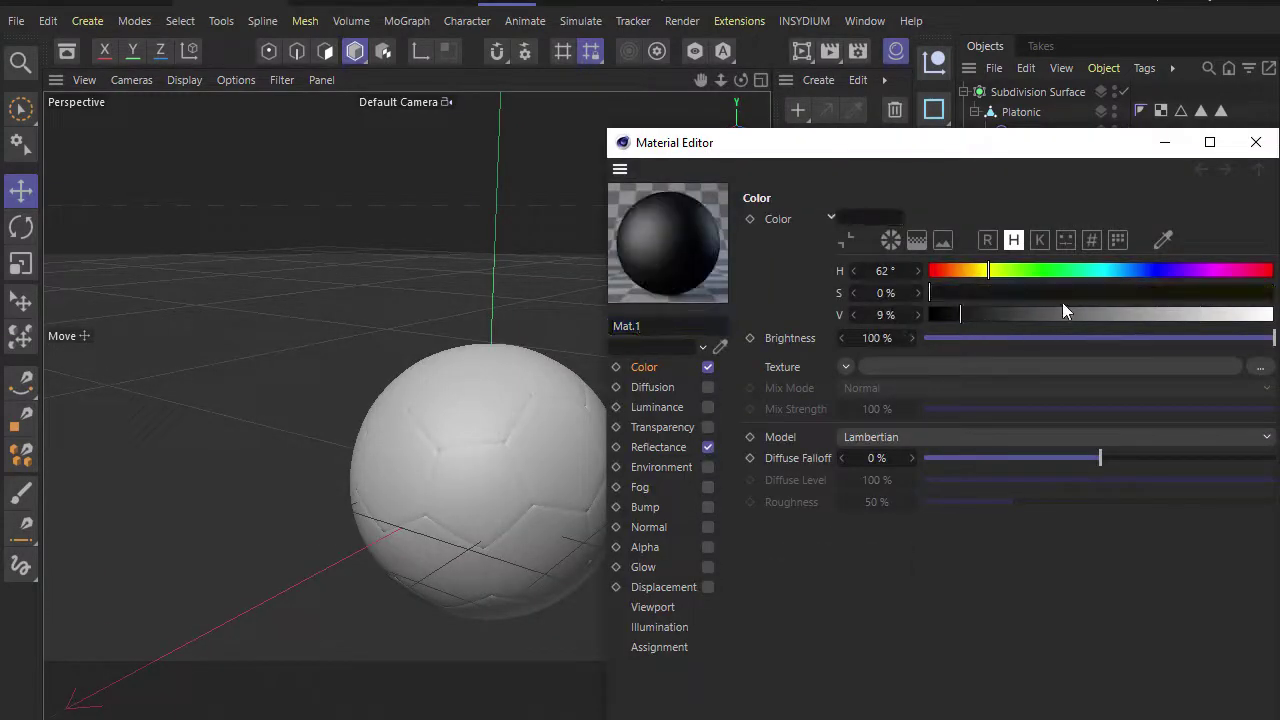
left_click(1255, 142)
double_click(862, 162)
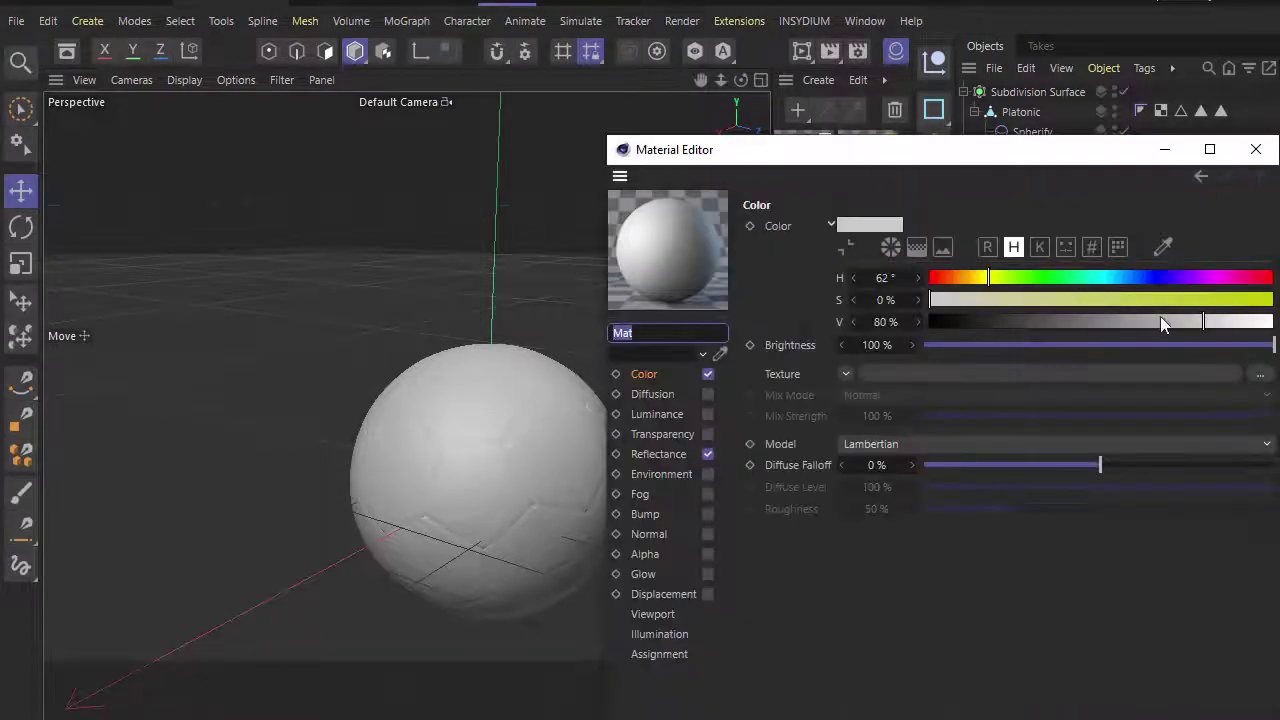
left_click(1256, 149)
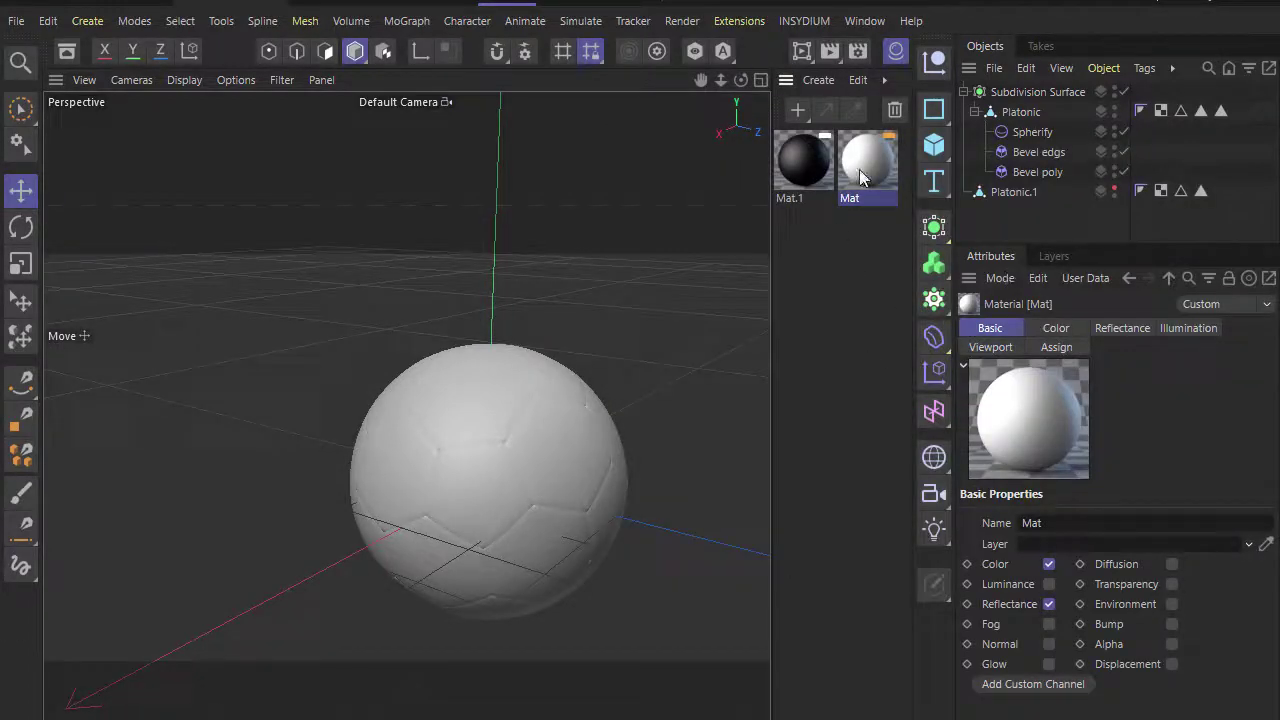
- Apply Mat and Mat.1 to the Platonic, limiting Mat.1 to Polygon Selection.1 for black pentagons
mouse_move(859, 169)
left_mouse_down()
mouse_move(1010, 150)
mouse_move(1020, 112)
left_mouse_up()
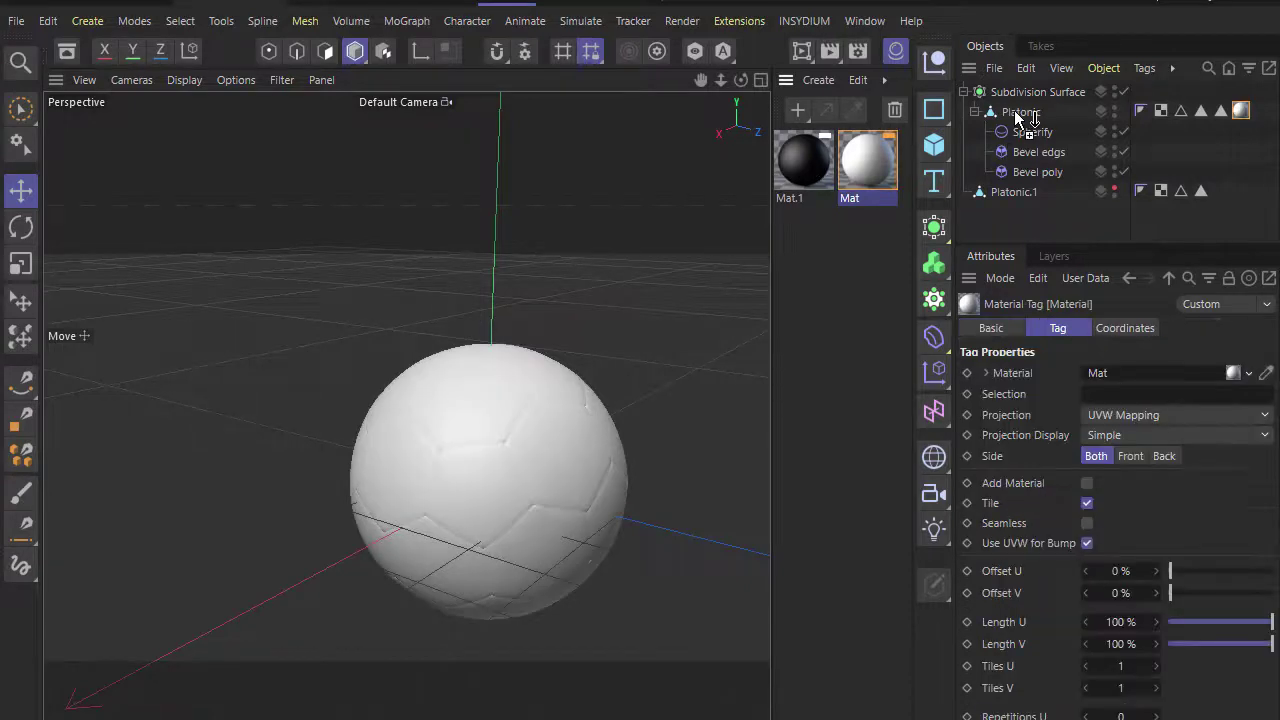
left_click_drag(805, 160, 1014, 112)
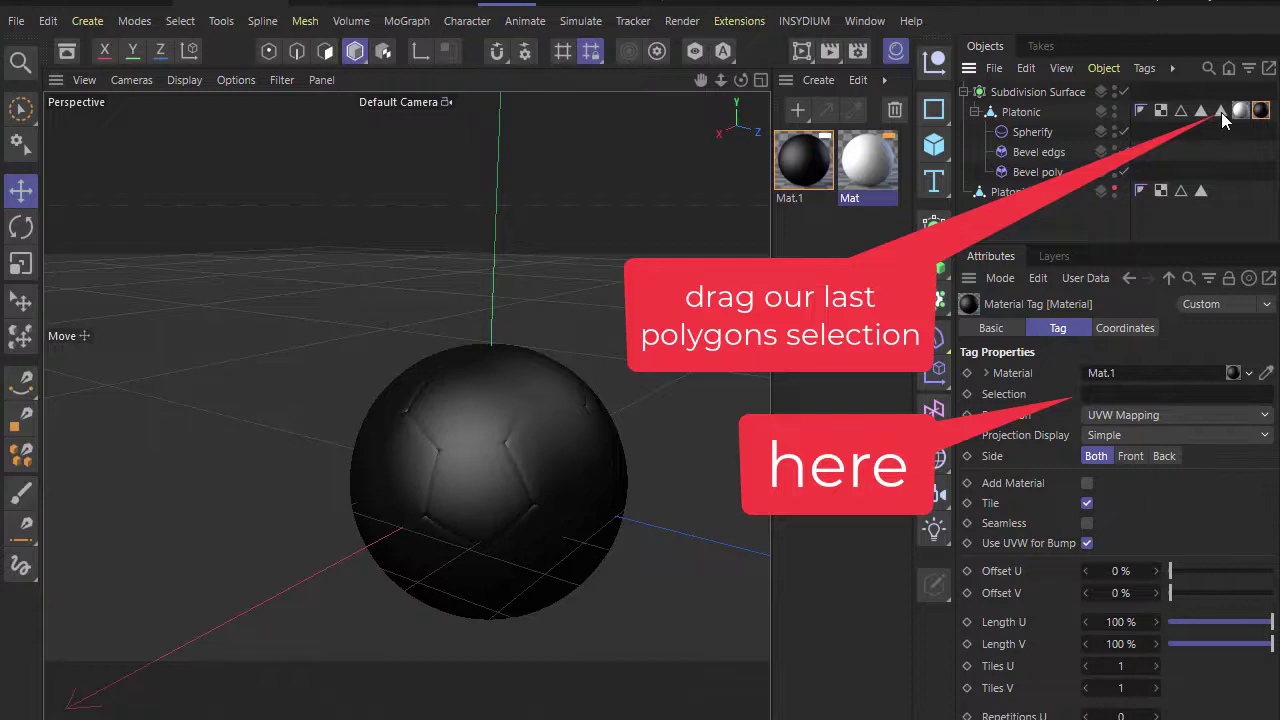
left_click_drag(1221, 112, 1136, 400)
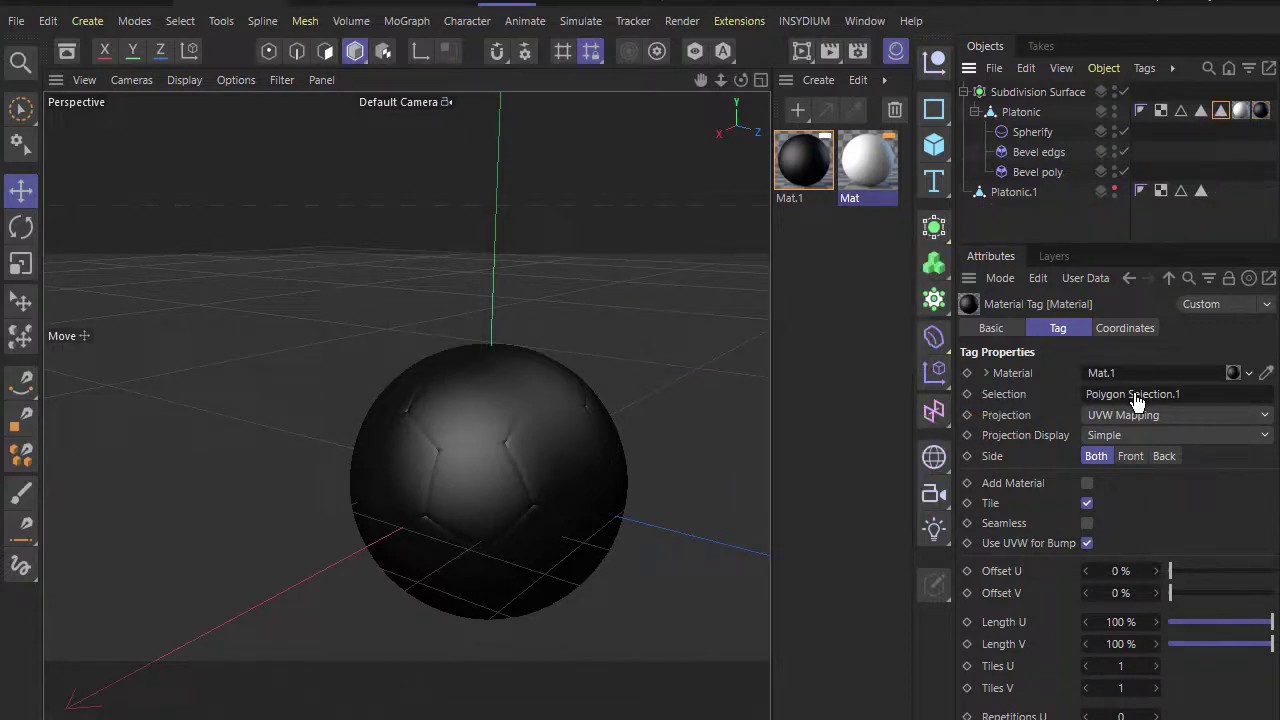
left_click(867, 395)
mouse_move(727, 403)
left_mouse_down("alt")
mouse_move(679, 414)
mouse_move(512, 388)
left_mouse_up("alt")
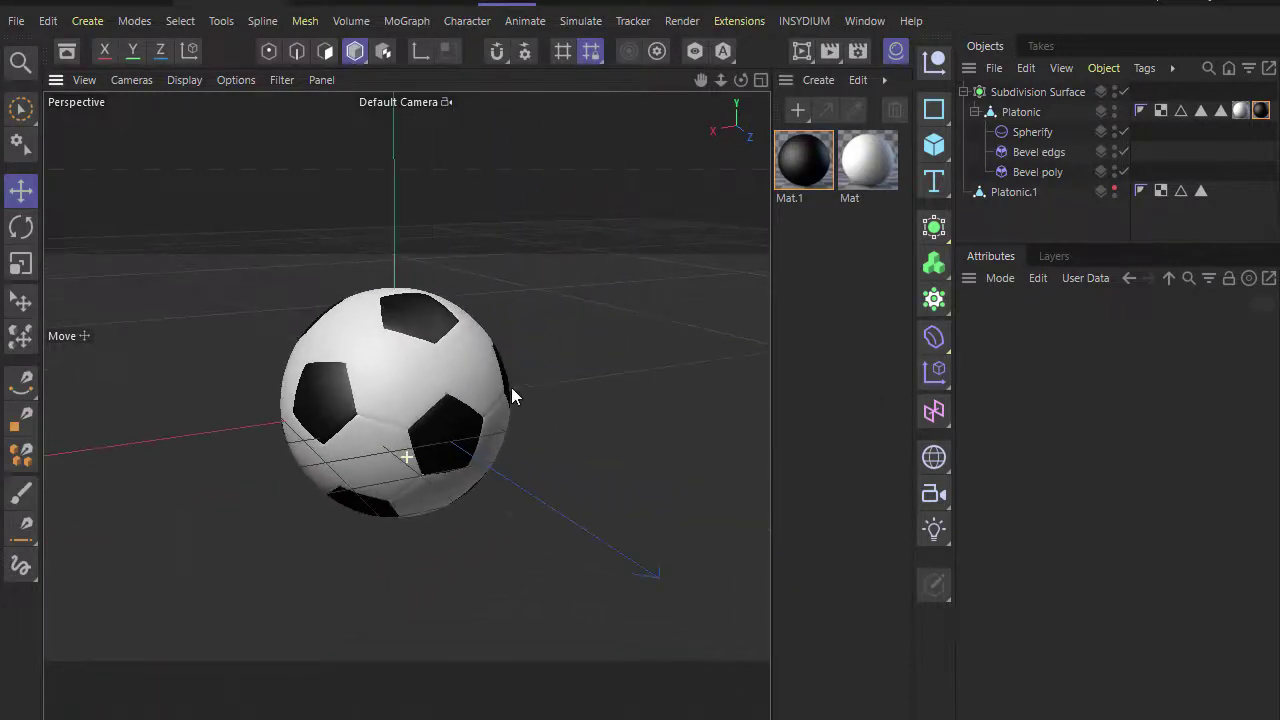
- Rotate the Subdivision Surface soccer ball to show a different side of its panels
left_click(16, 230)
left_click(1021, 112)
left_click(1017, 90)
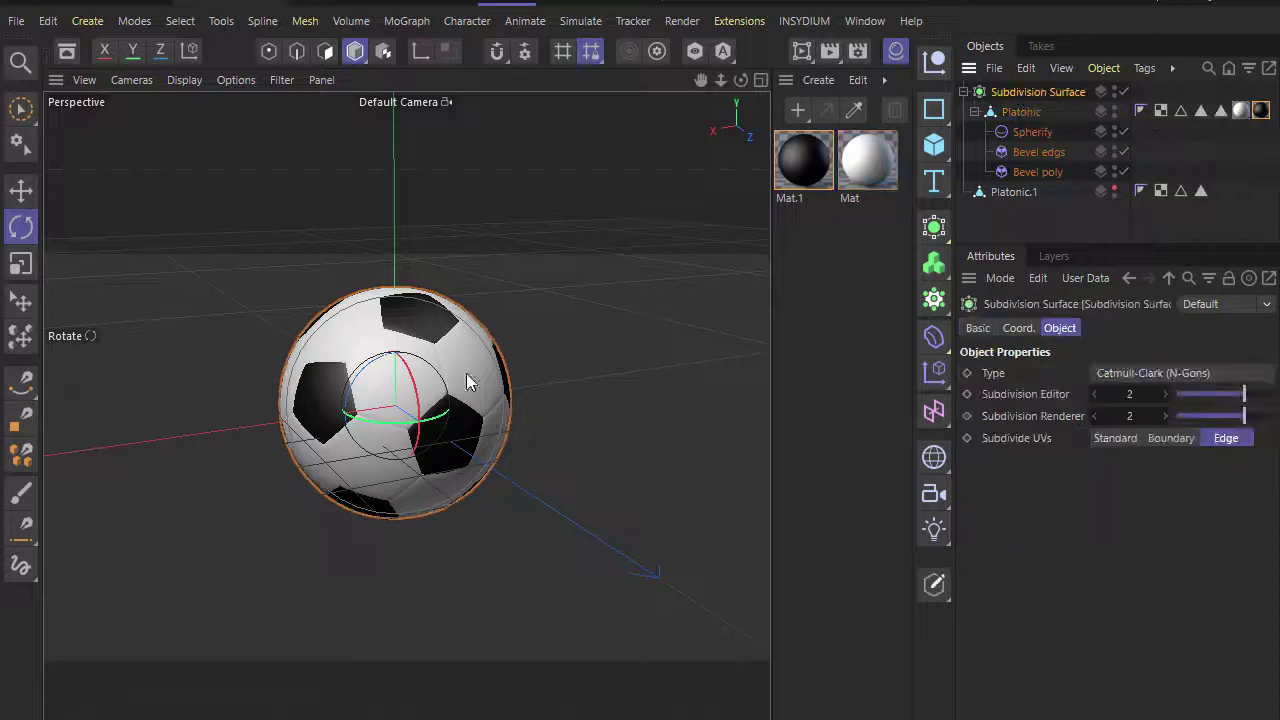
mouse_move(466, 378)
left_mouse_down()
mouse_move(471, 420)
mouse_move(757, 363)
mouse_move(343, 457)
mouse_move(408, 252)
mouse_move(411, 543)
mouse_move(523, 246)
mouse_move(654, 363)
mouse_move(385, 338)
mouse_move(440, 251)
mouse_move(409, 334)
mouse_move(417, 608)
mouse_move(446, 483)
left_mouse_up()
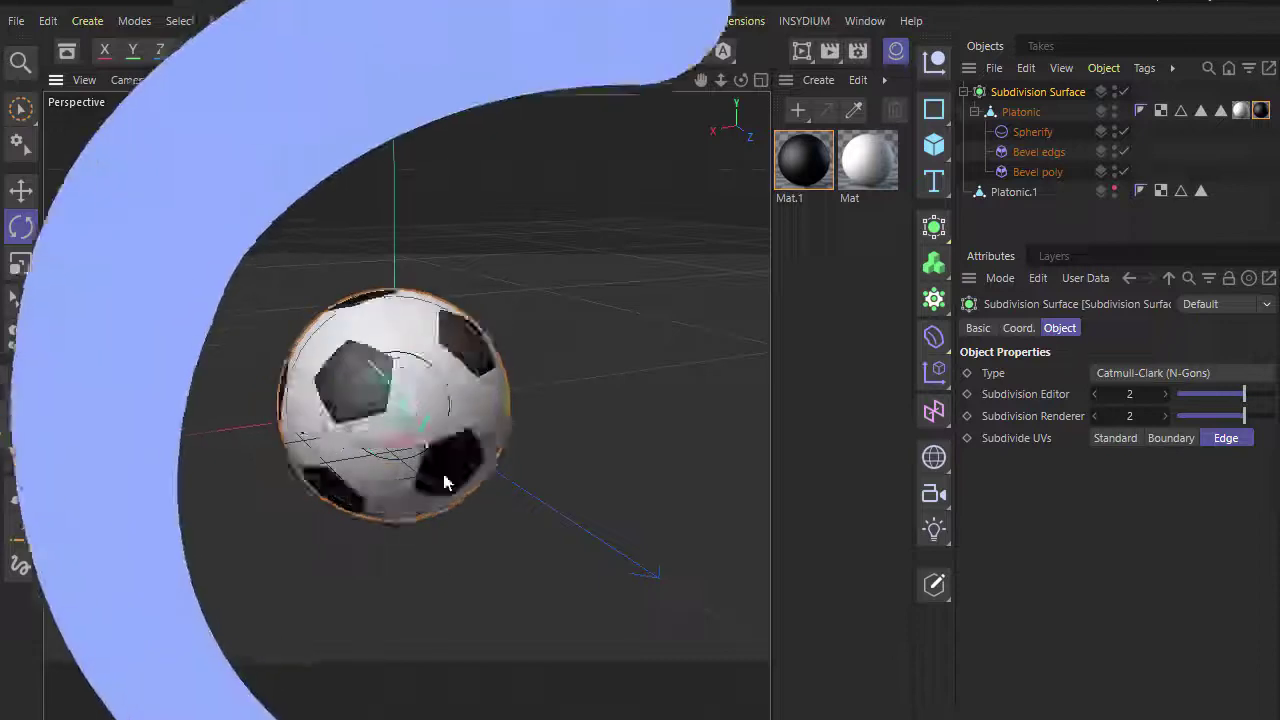